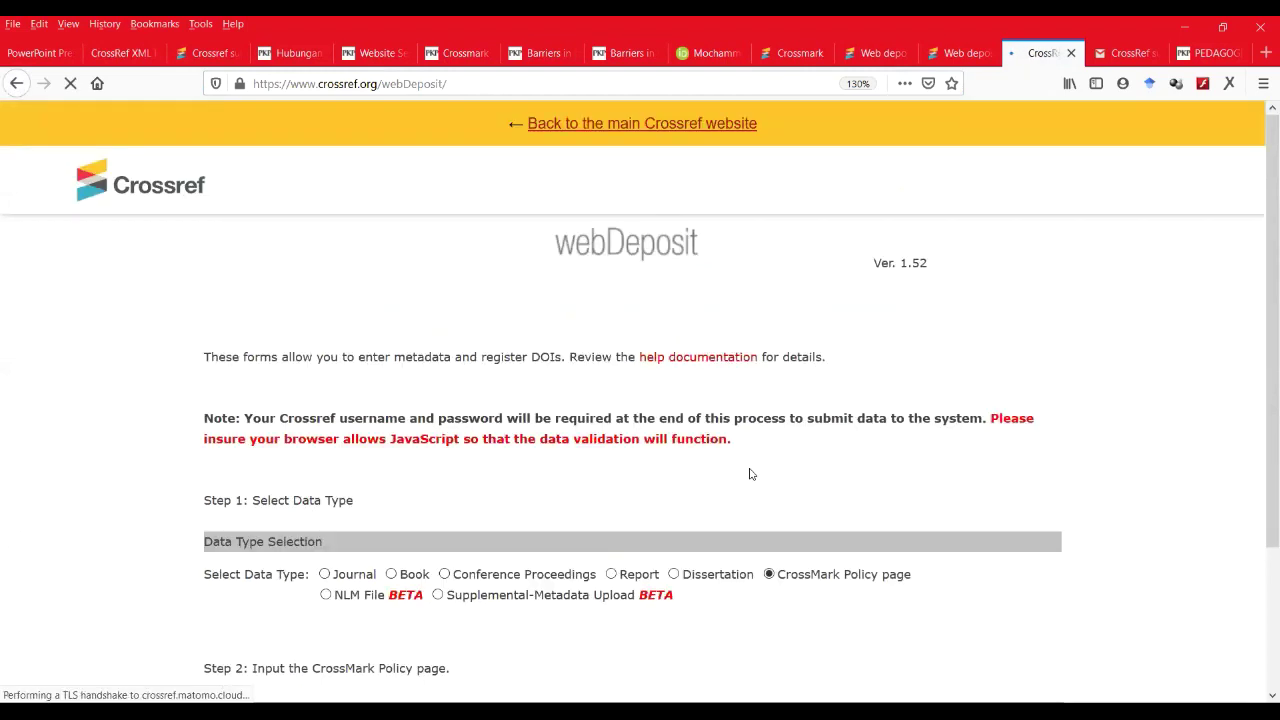
# Paste the journal's policy page URL, journal.umsida.ac.id/index.php/pedagogia/crossmarkpolicy, into the CrossMark Policy page information and check its ending.
pyautogui.scroll(-3, 755, 465)
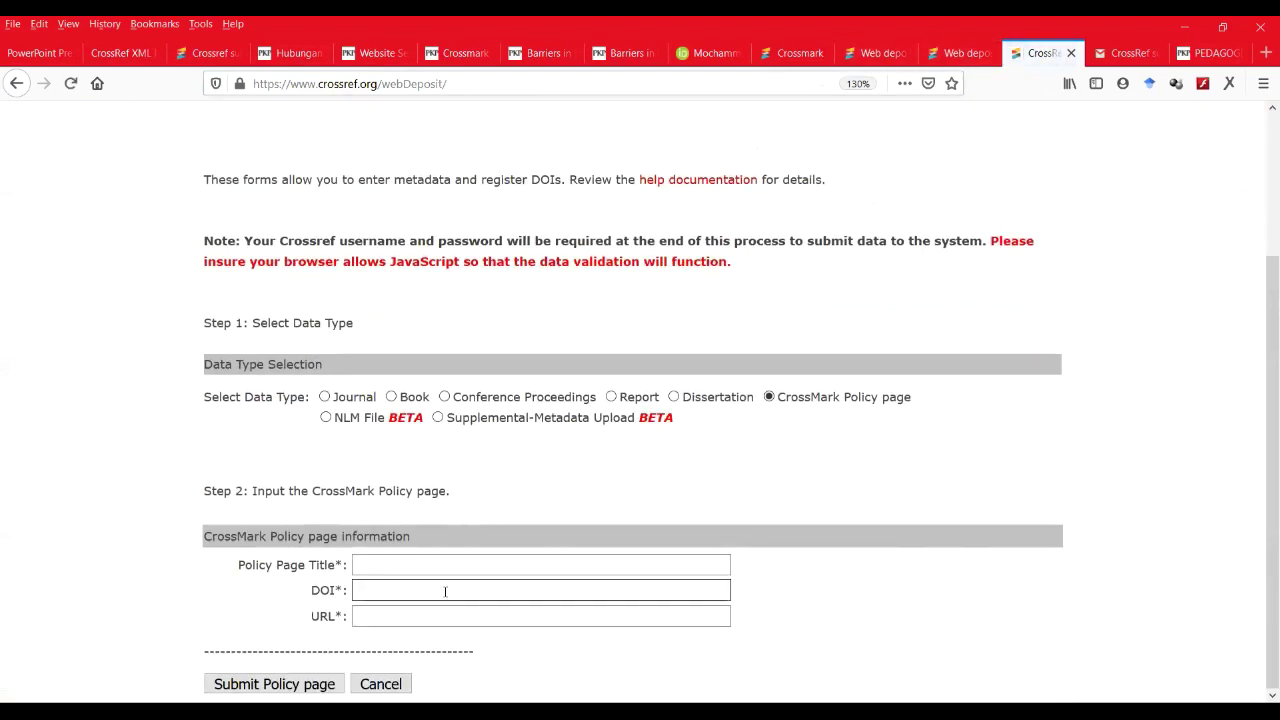
pyautogui.click(417, 617)
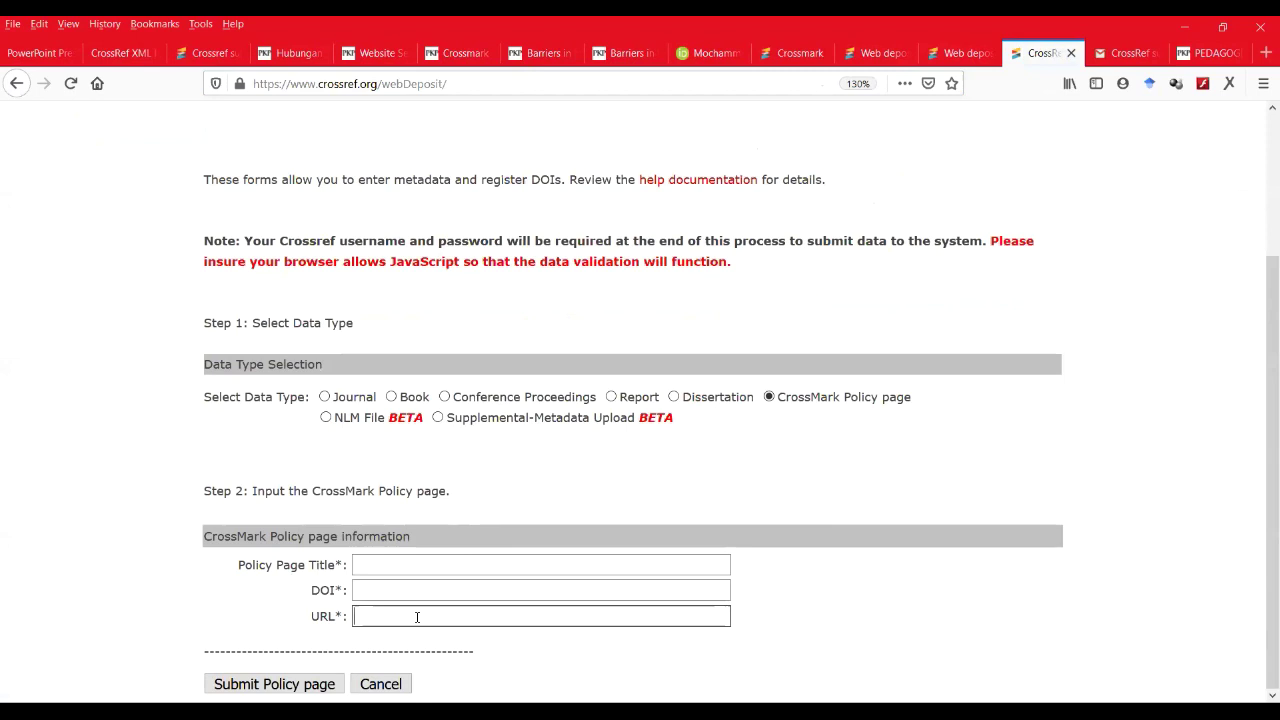
pyautogui.hotkey('ctrl', 'v')
pyautogui.click(471, 595)
pyautogui.click(620, 617)
pyautogui.moveTo(630, 617); pyautogui.dragTo(736, 617)
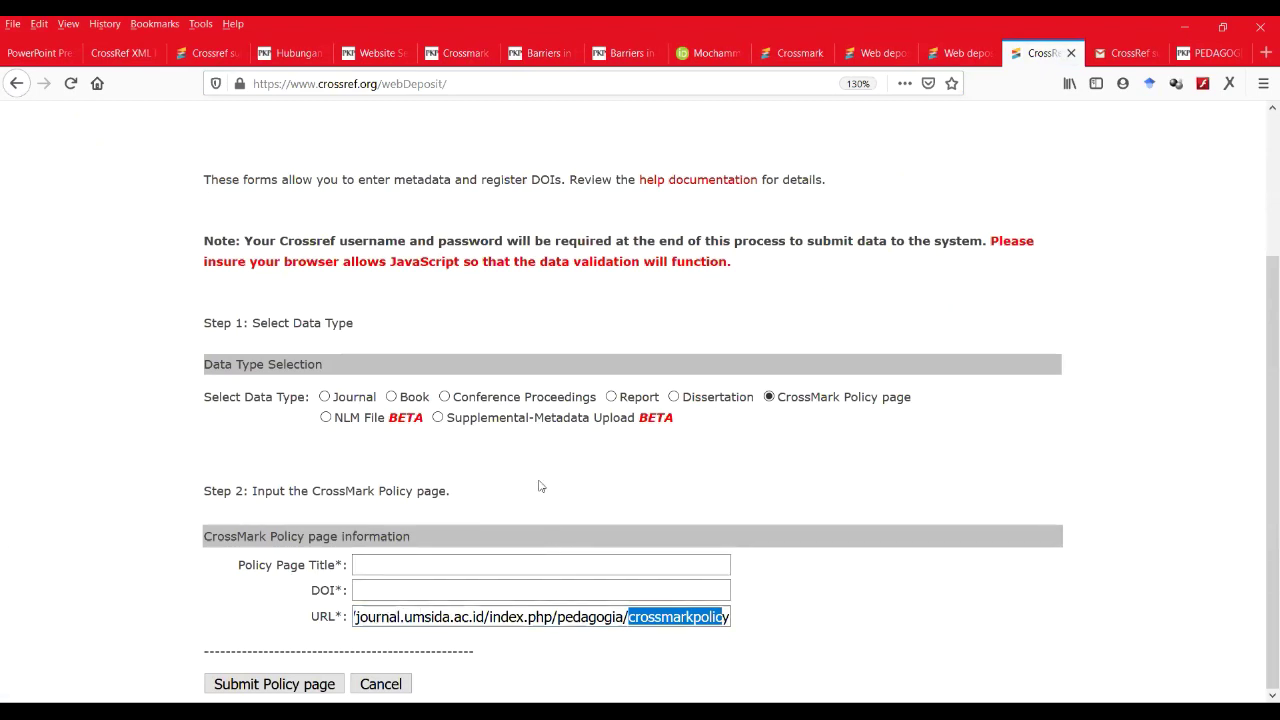
# Set the policy page DOI to 10.21070/crossmarkpolicypedagogia and check its prefix and suffix.
pyautogui.click(435, 587)
pyautogui.write('10')
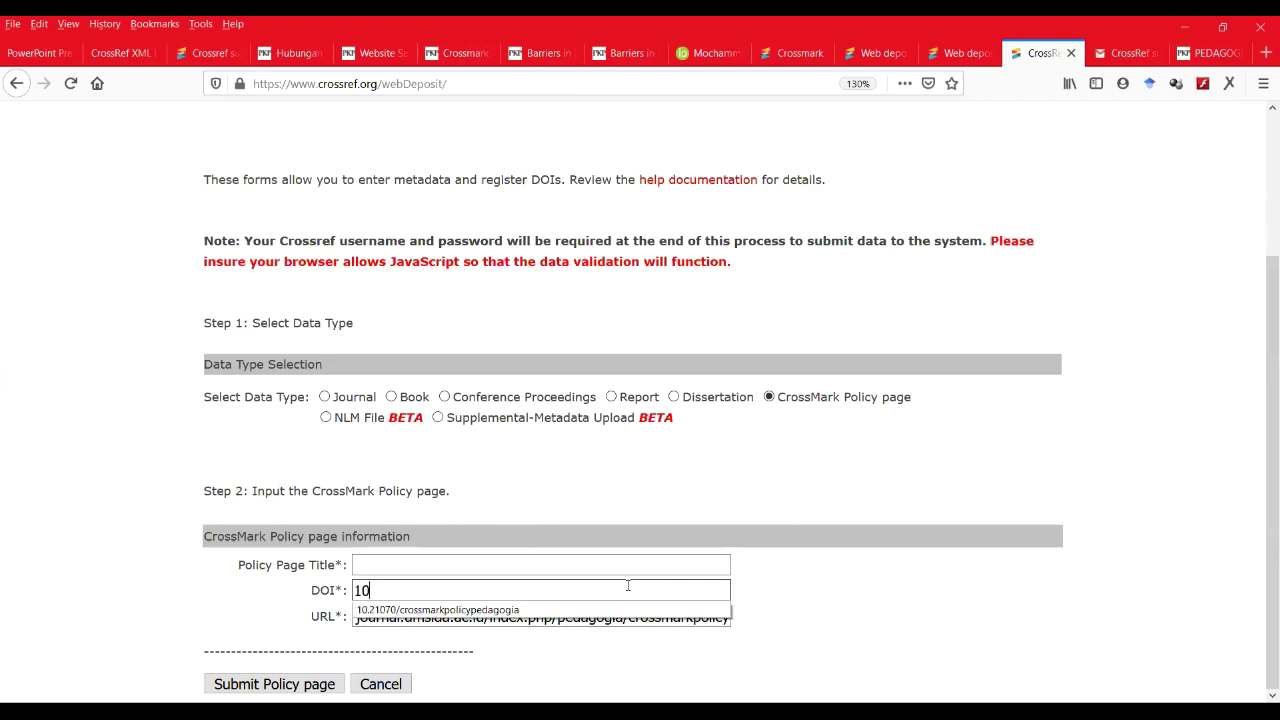
pyautogui.click(515, 610)
pyautogui.click(415, 590)
pyautogui.doubleClick(415, 590)
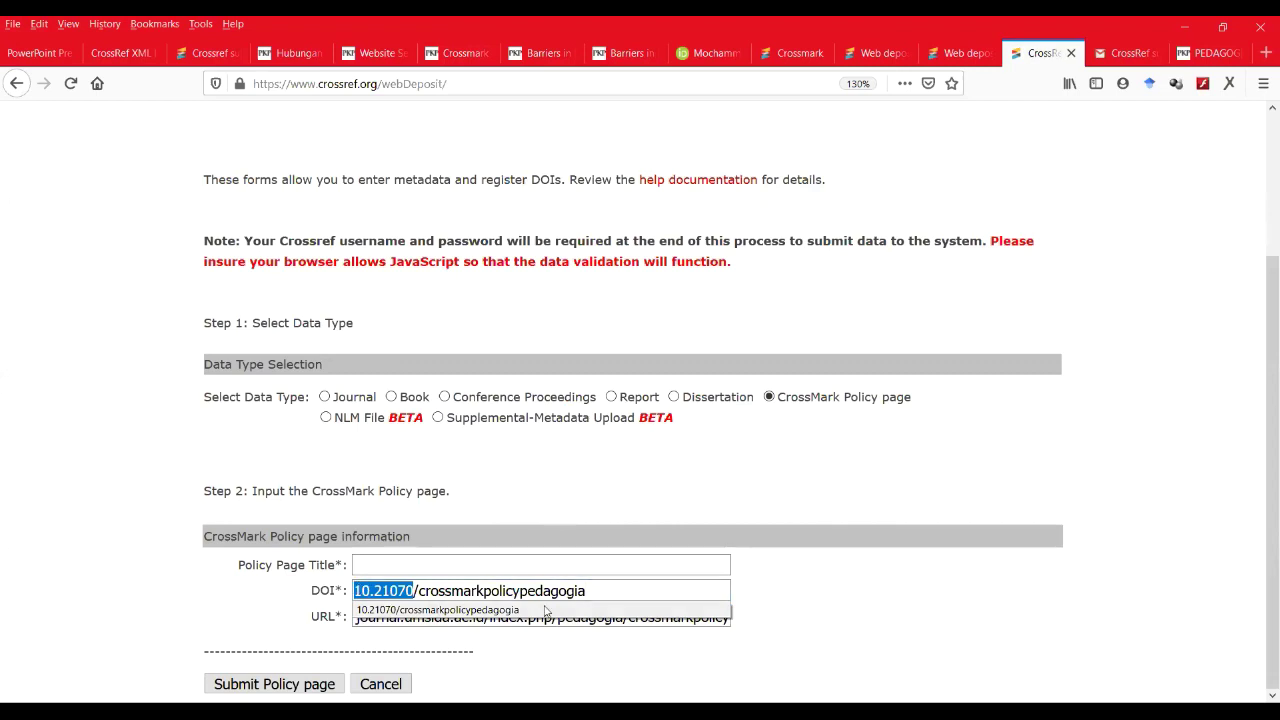
pyautogui.click(598, 591)
pyautogui.moveTo(588, 591); pyautogui.dragTo(421, 592)
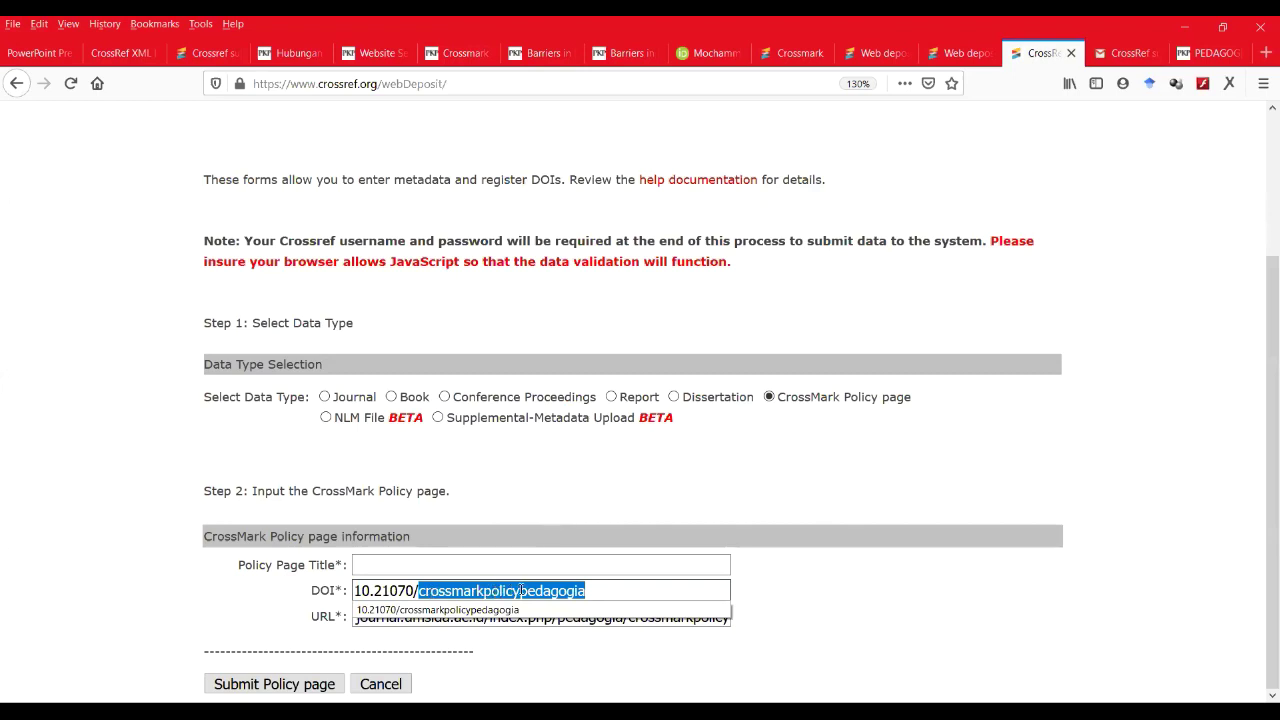
pyautogui.click(600, 586)
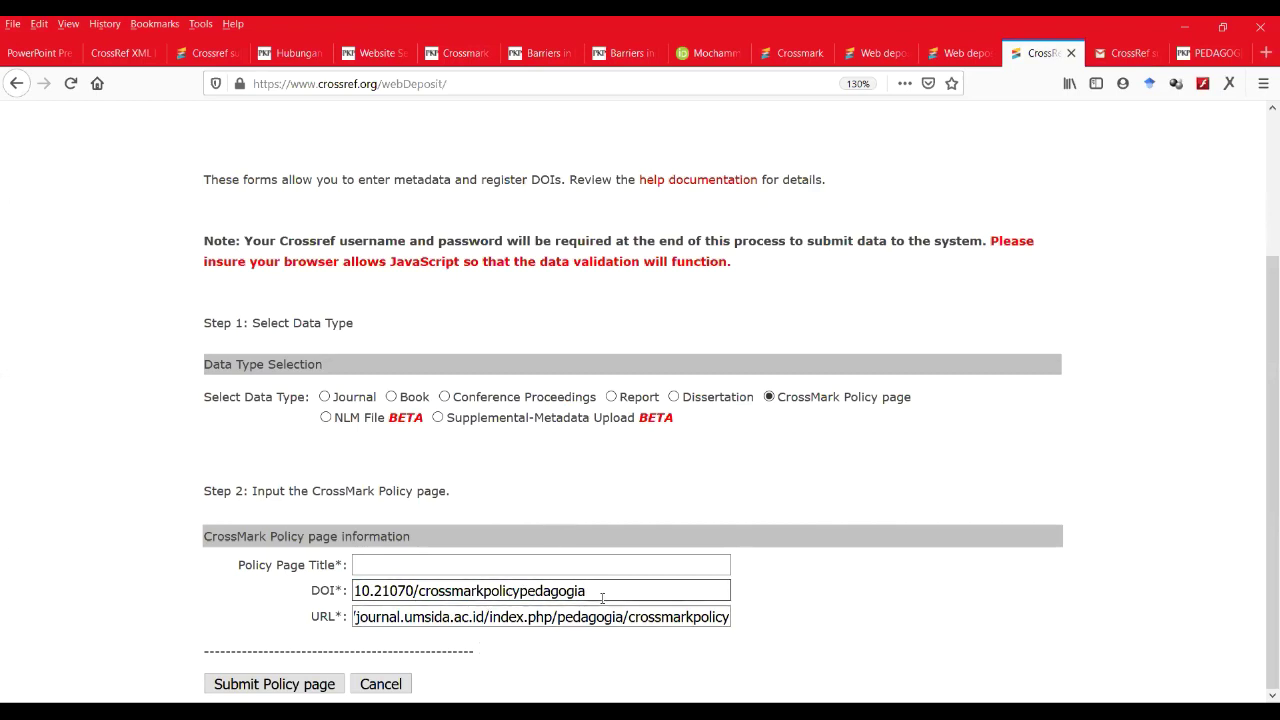
pyautogui.moveTo(600, 590); pyautogui.dragTo(524, 603)
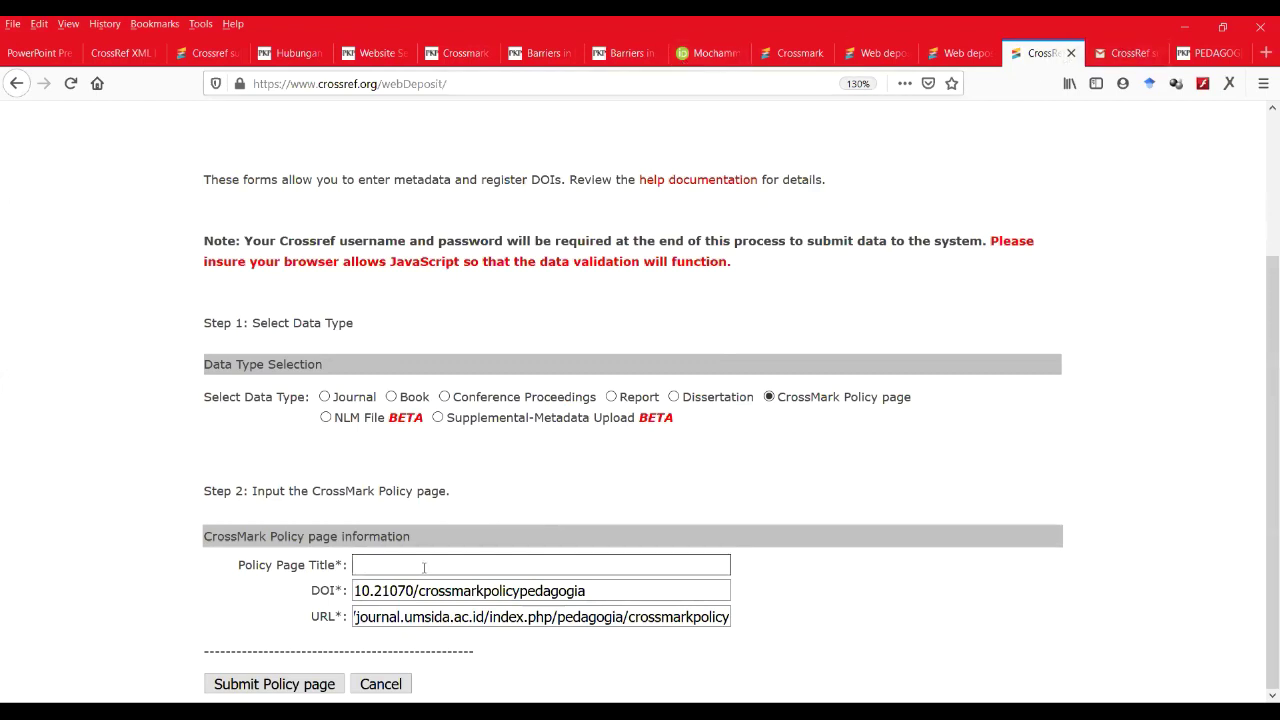
# Title the policy page "Crossmark Policy" and submit it to reach the user information form.
pyautogui.write('Cro')
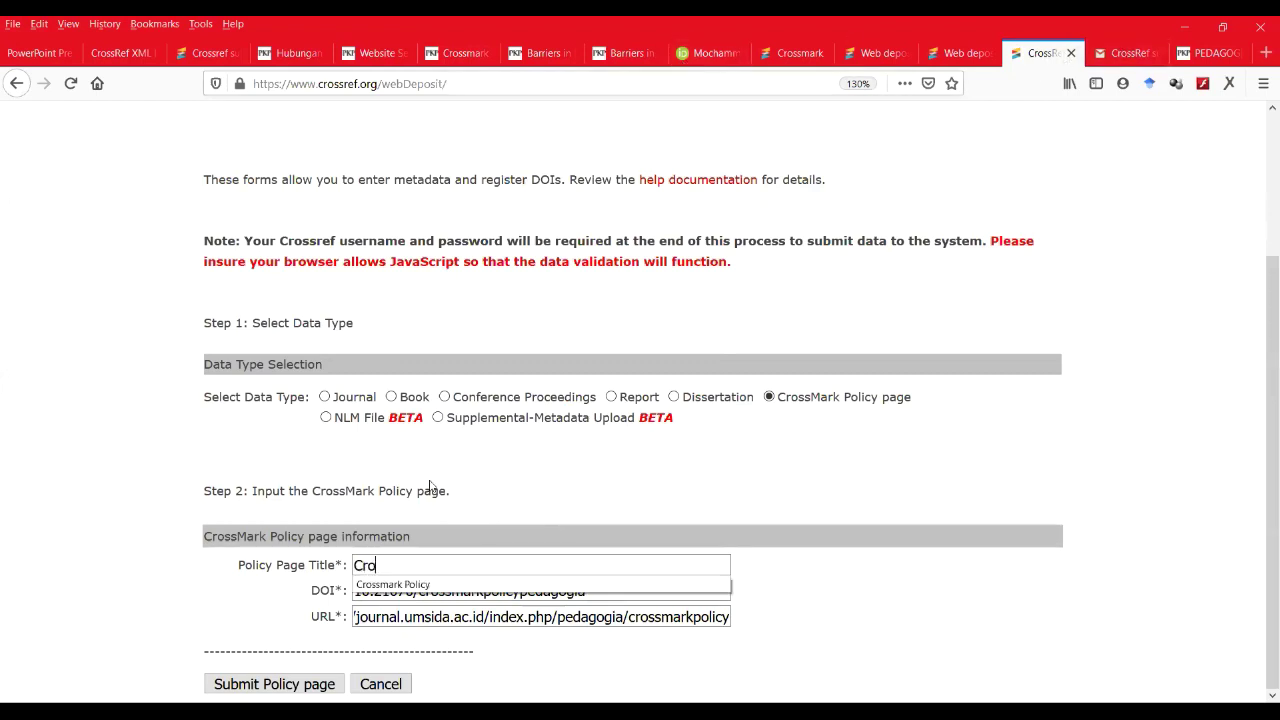
pyautogui.write('ssmark Pol')
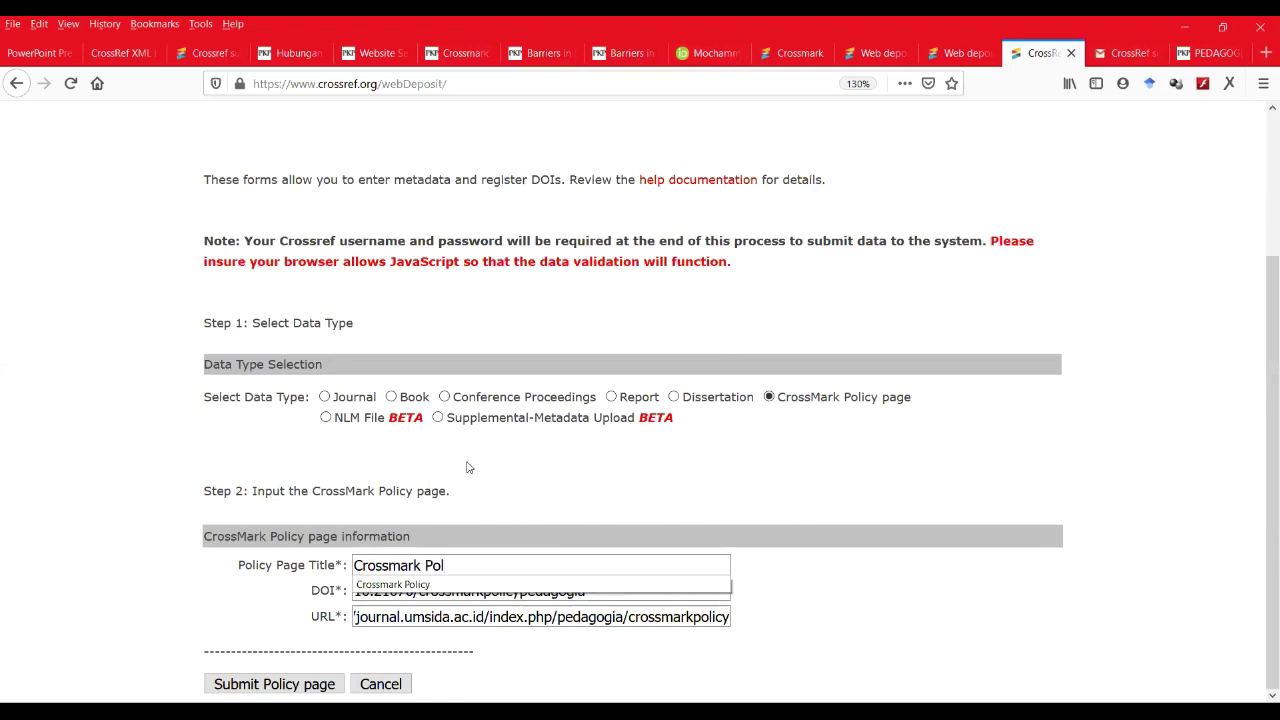
pyautogui.write('icy')
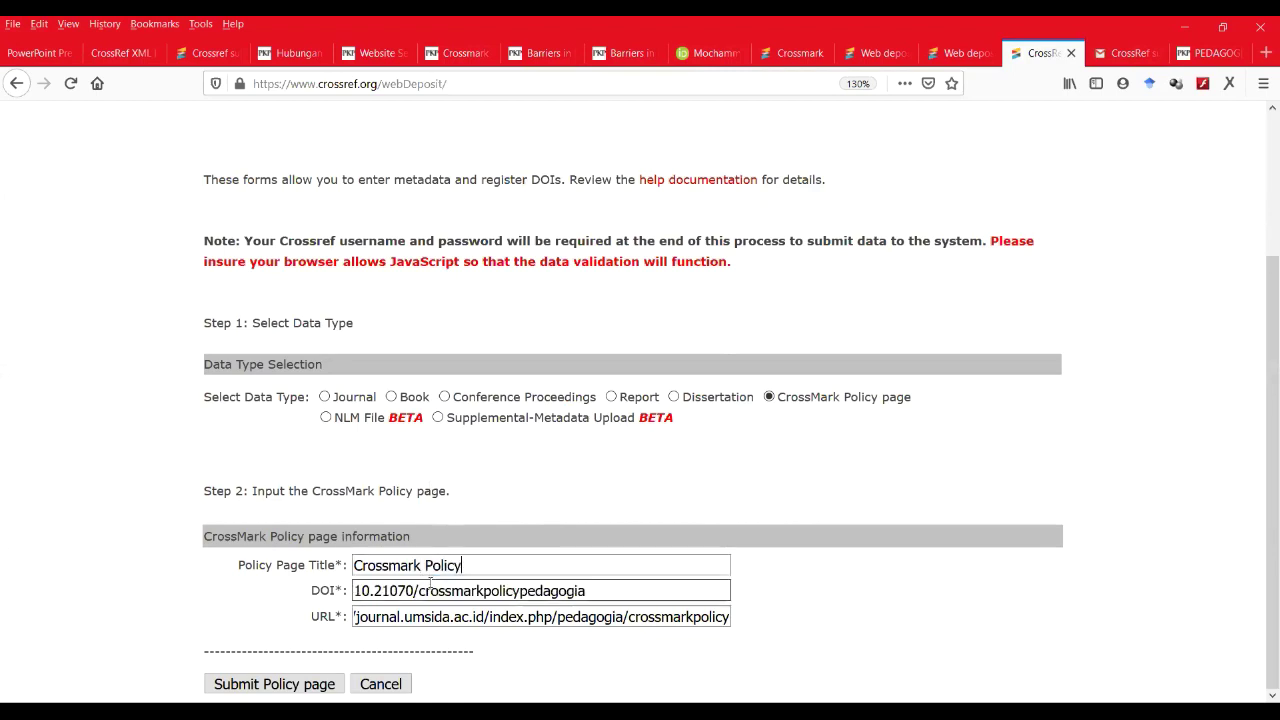
pyautogui.click(303, 684)
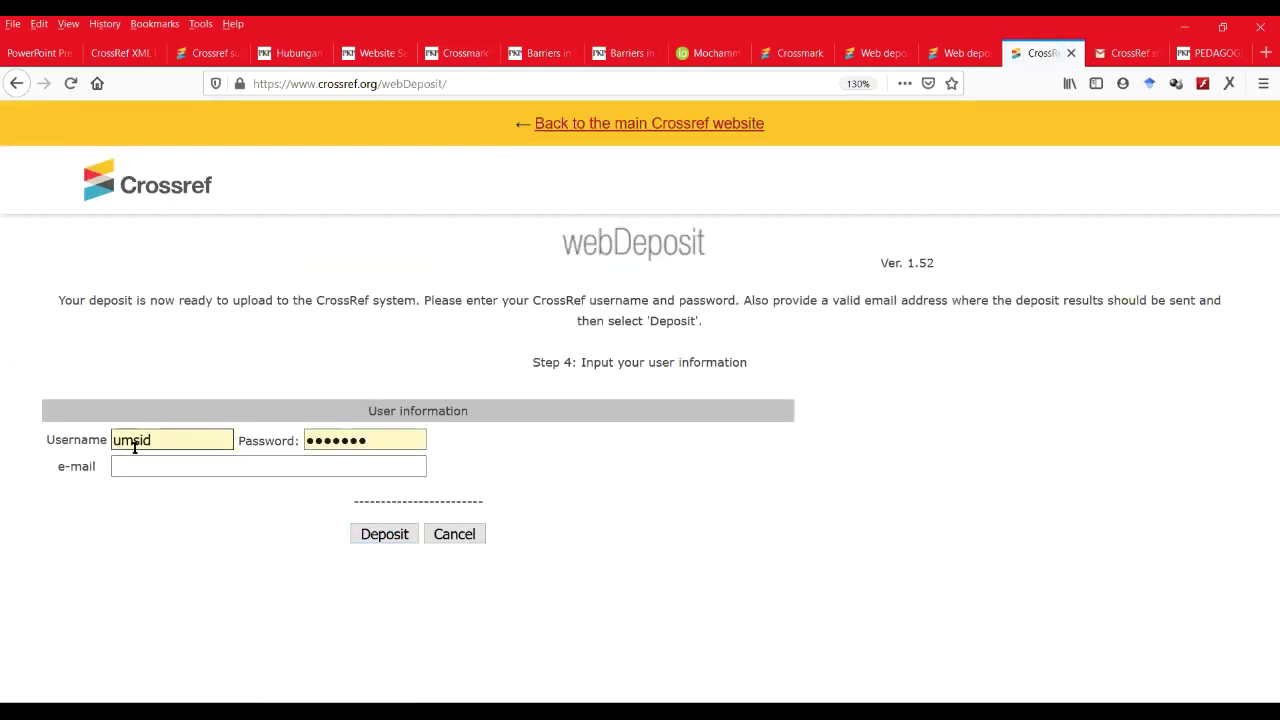
pyautogui.click(178, 464)
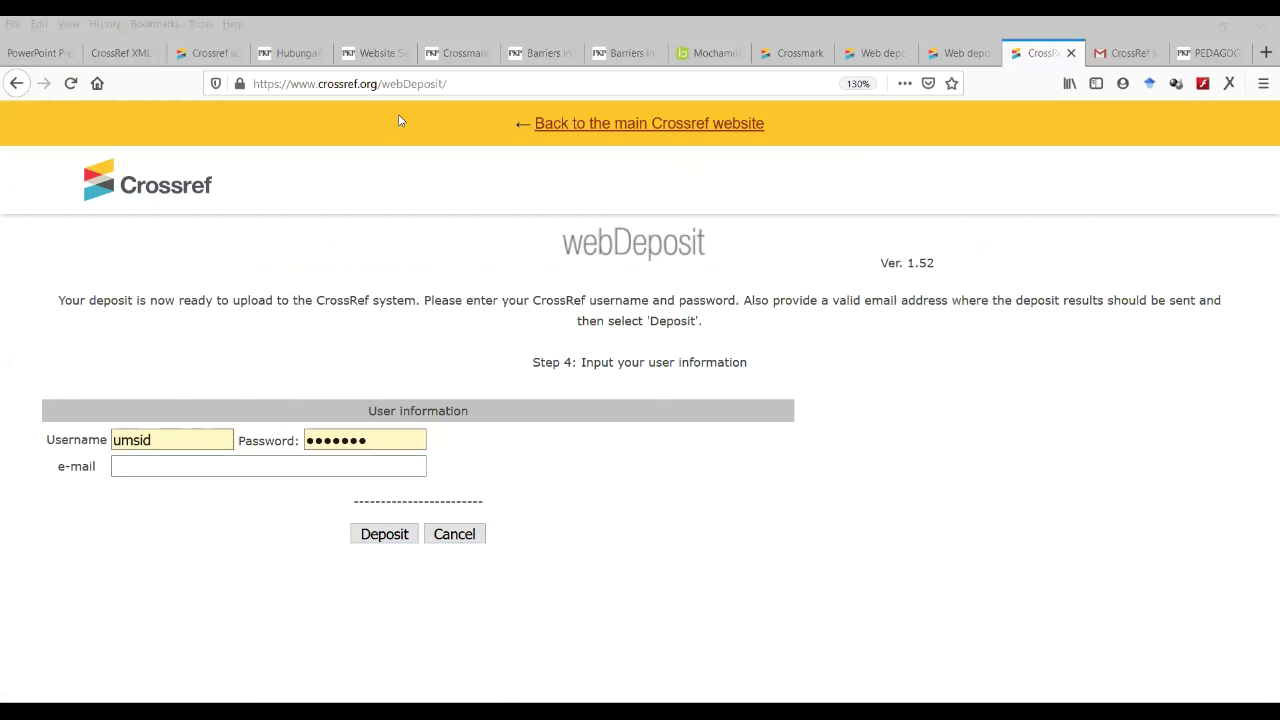
# Switch to the PowerPoint presentation and view the Crossmark policy activation and DOI meta tags slides as a slide show.
pyautogui.hotkey('alt', 'Tab')
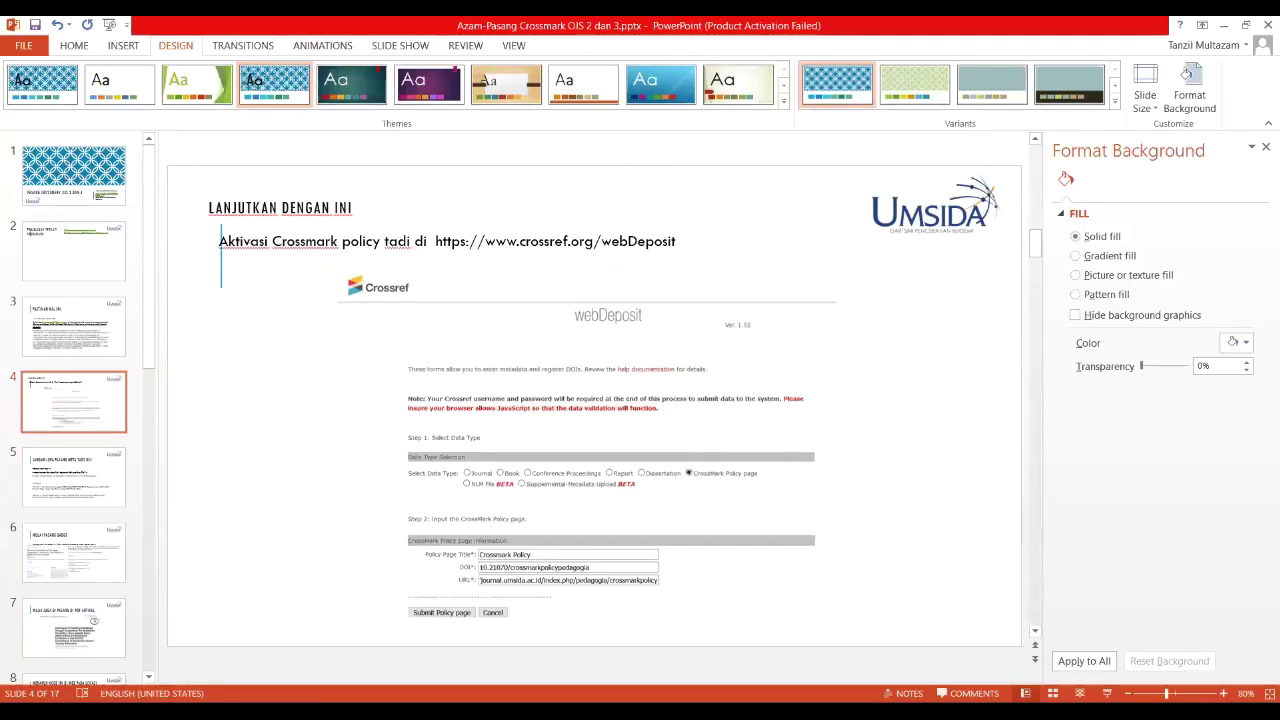
pyautogui.click(1107, 696)
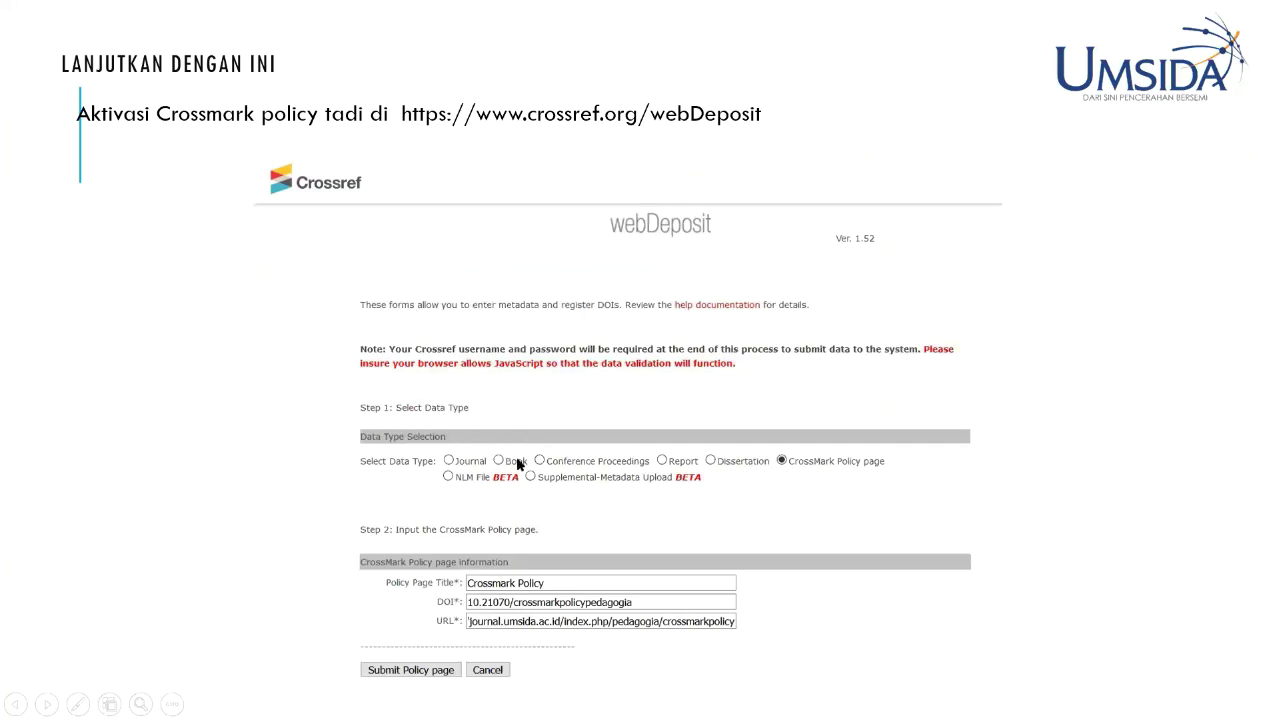
pyautogui.click(620, 497)
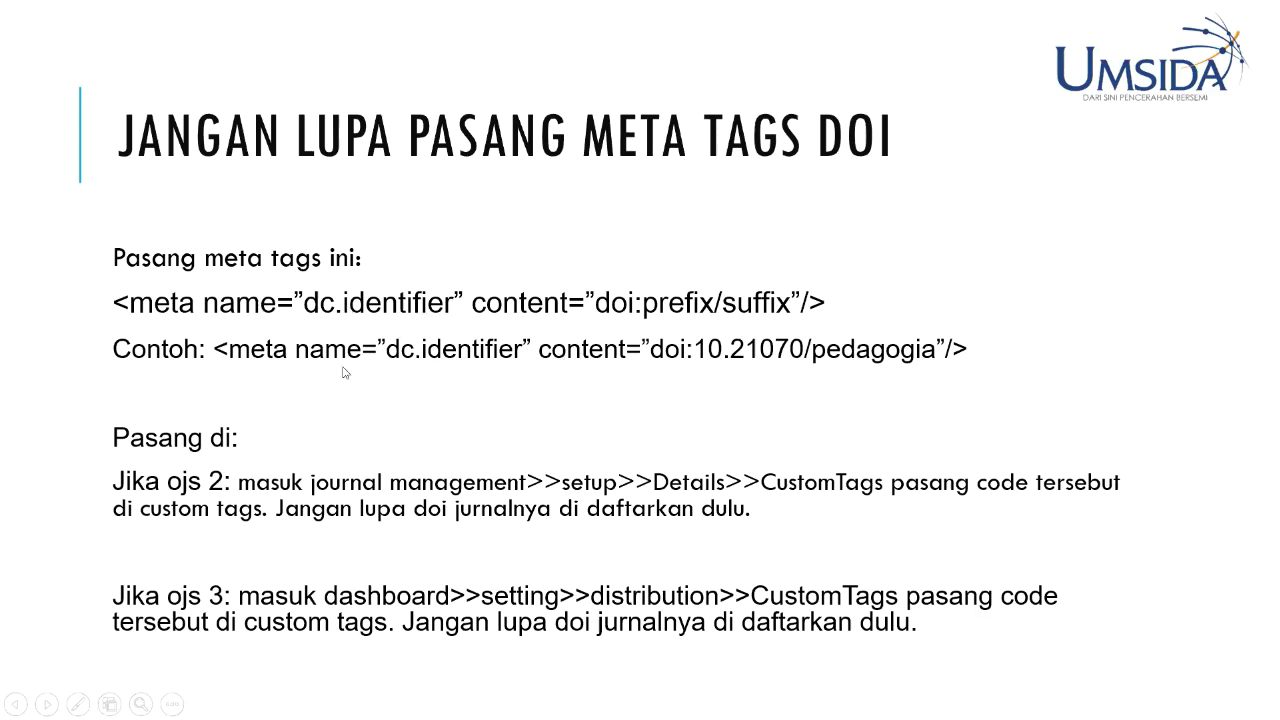
pyautogui.click(413, 124)
pyautogui.press('Left')
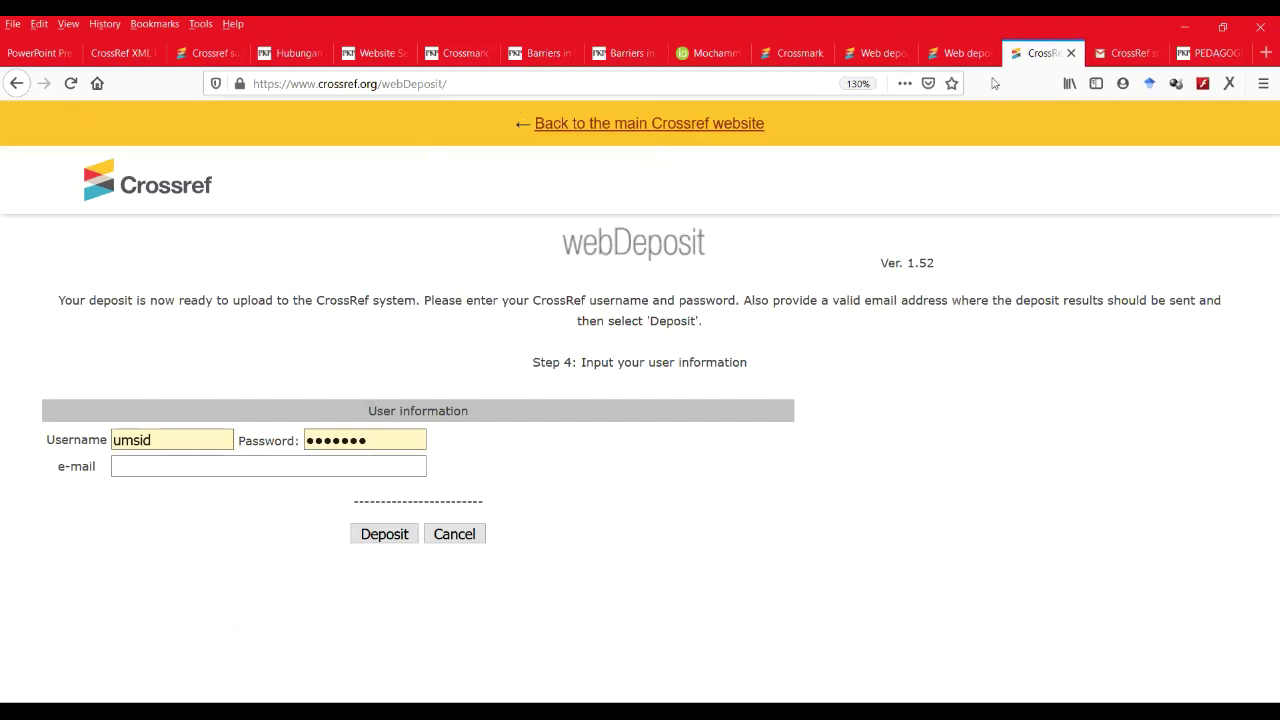
# Switch to the browser, load journal.umsida.ac.id in the PEDAGOGIA page's place and open the Pedagogia : Jurnal Pendidikan journal.
pyautogui.click(1212, 55)
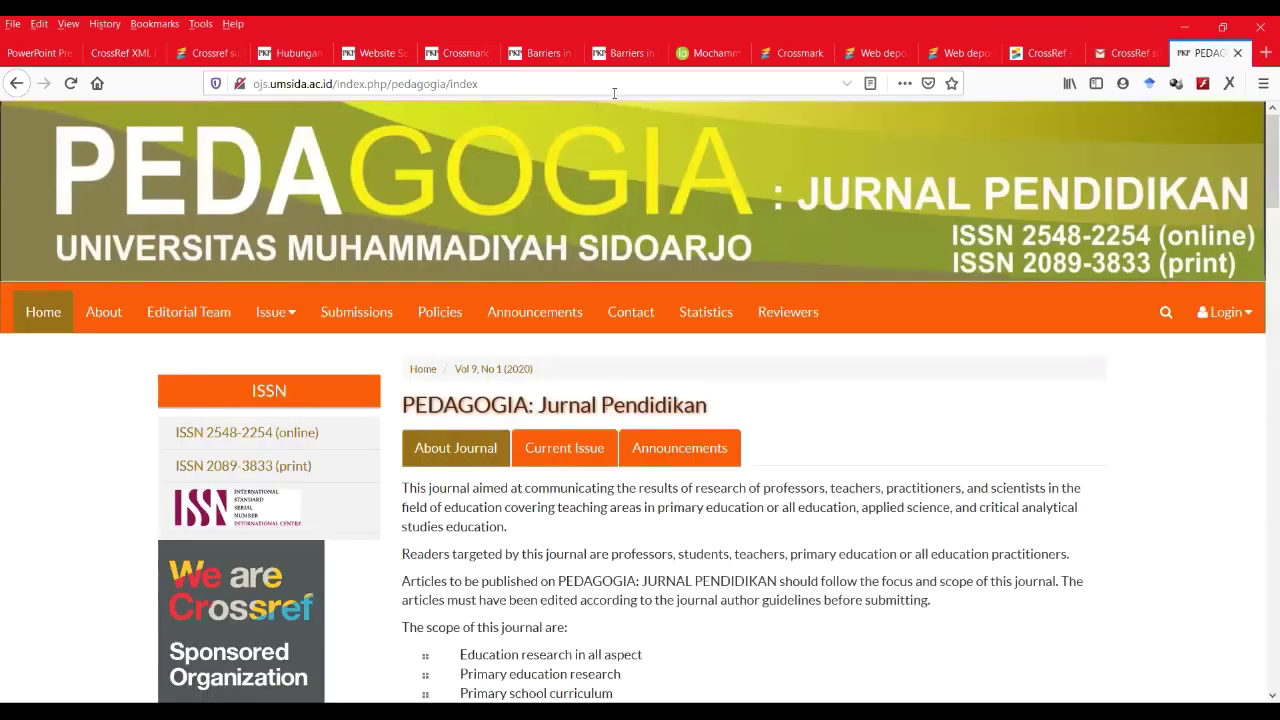
pyautogui.click(614, 92)
pyautogui.write('journal.umsida.ac.id/')
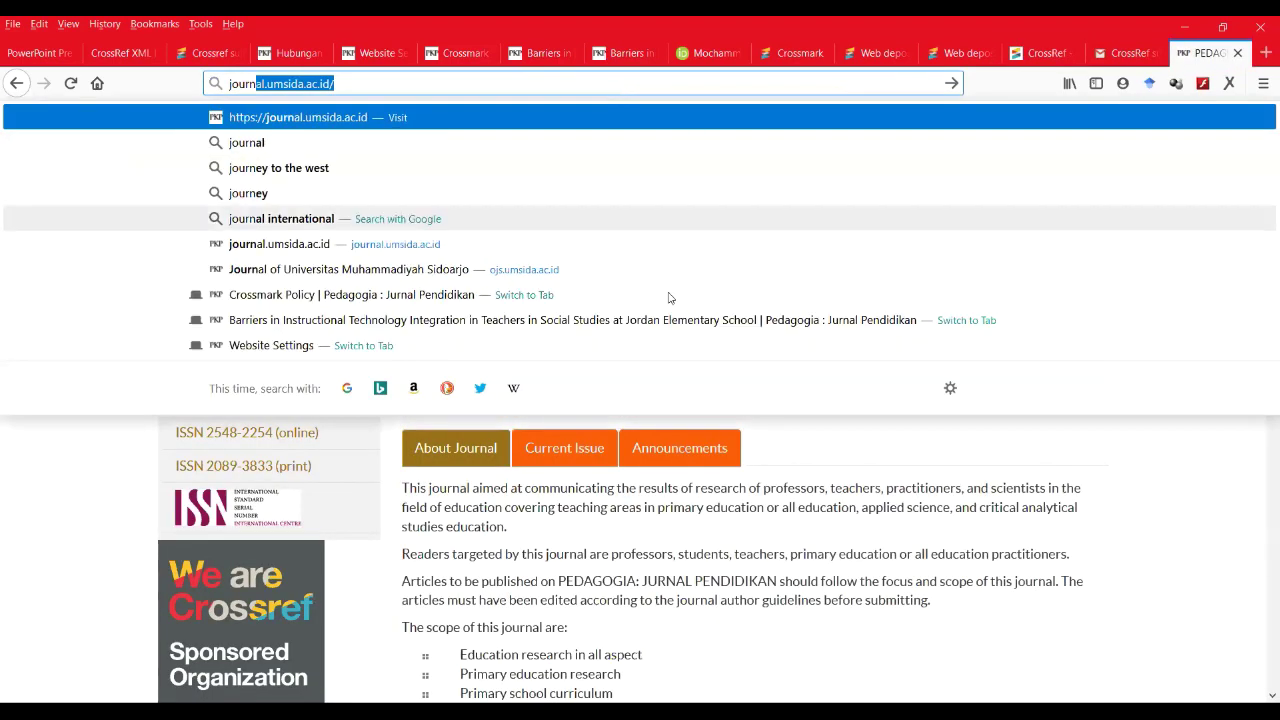
pyautogui.click(462, 242)
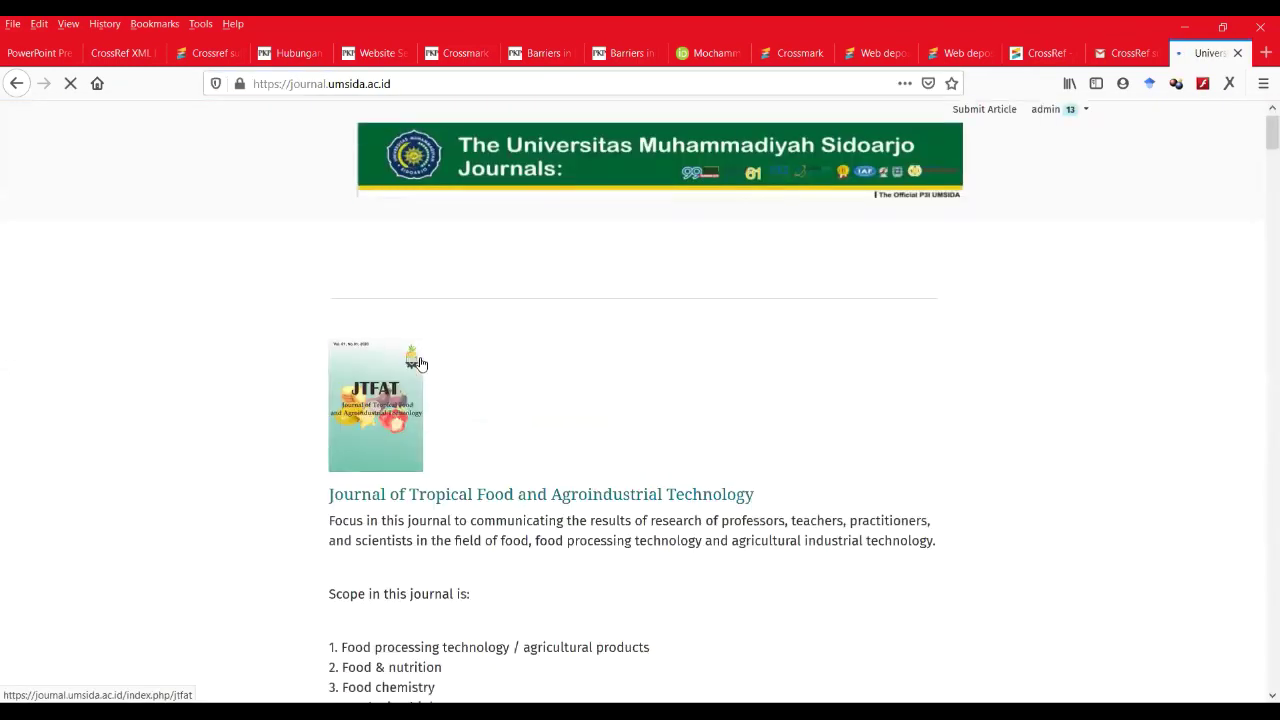
pyautogui.scroll(-15, 440, 335)
pyautogui.scroll(-20, 440, 330)
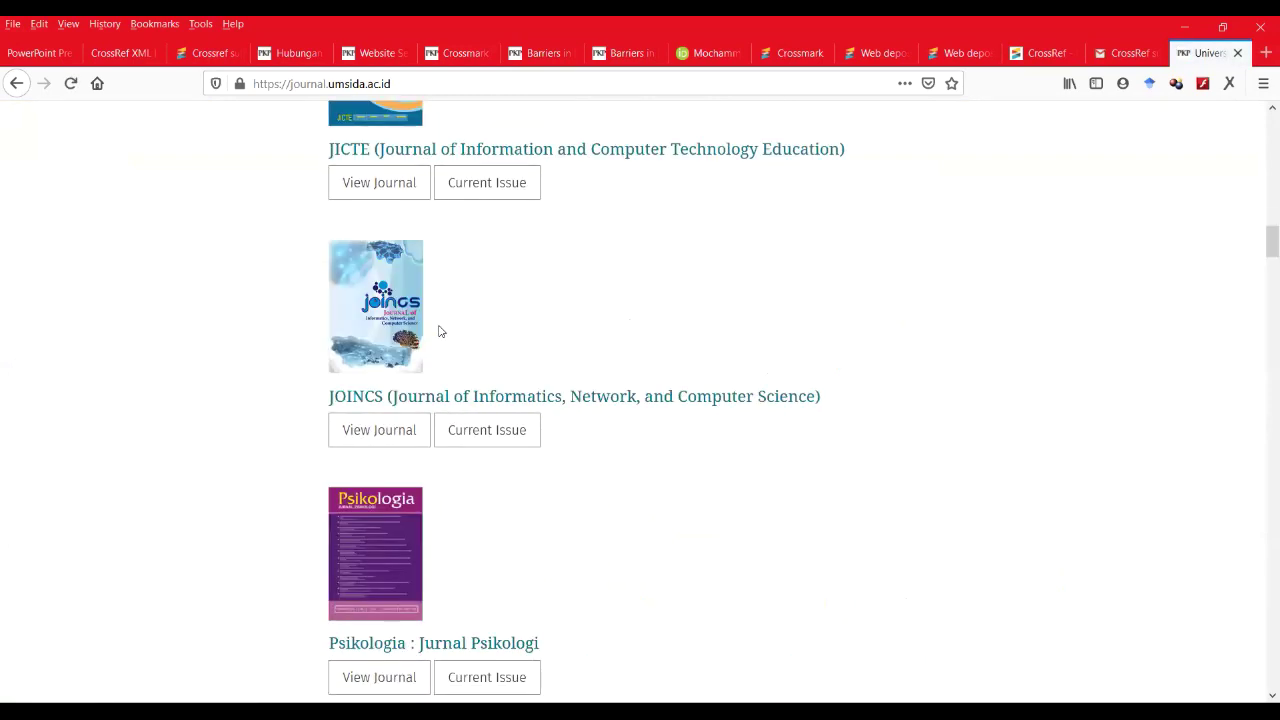
pyautogui.scroll(-20, 440, 331)
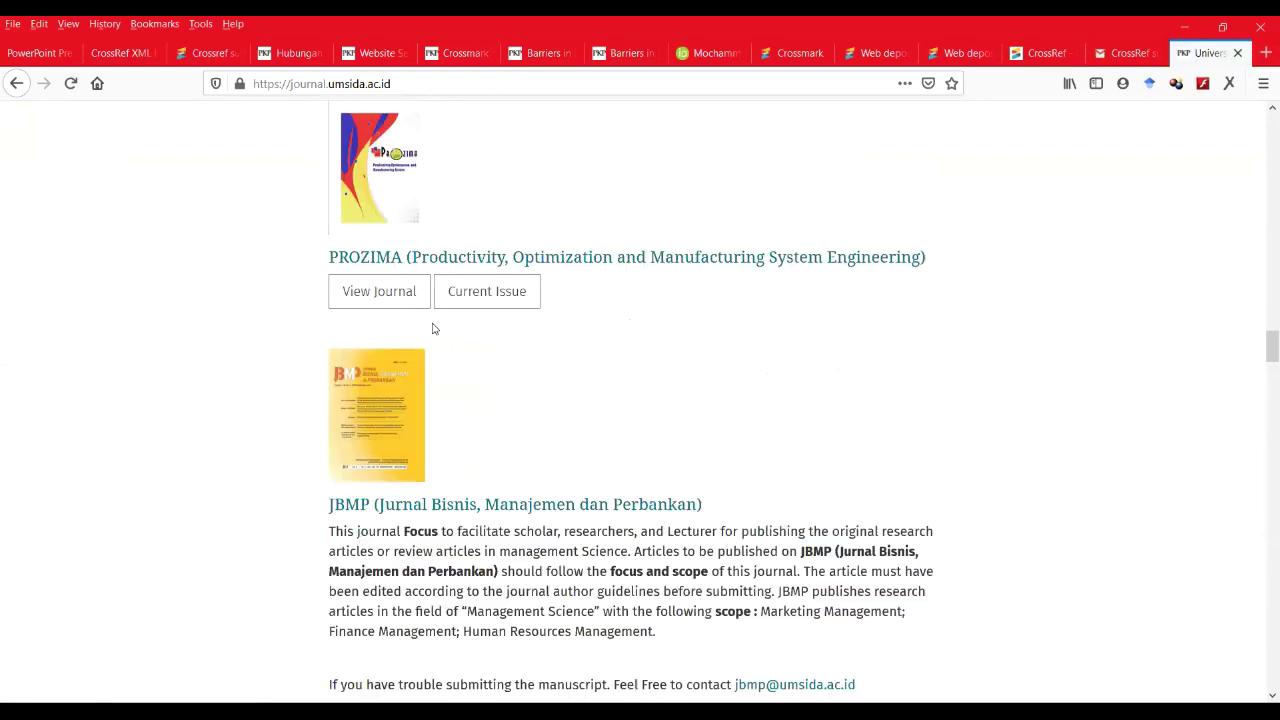
pyautogui.scroll(-6, 420, 330)
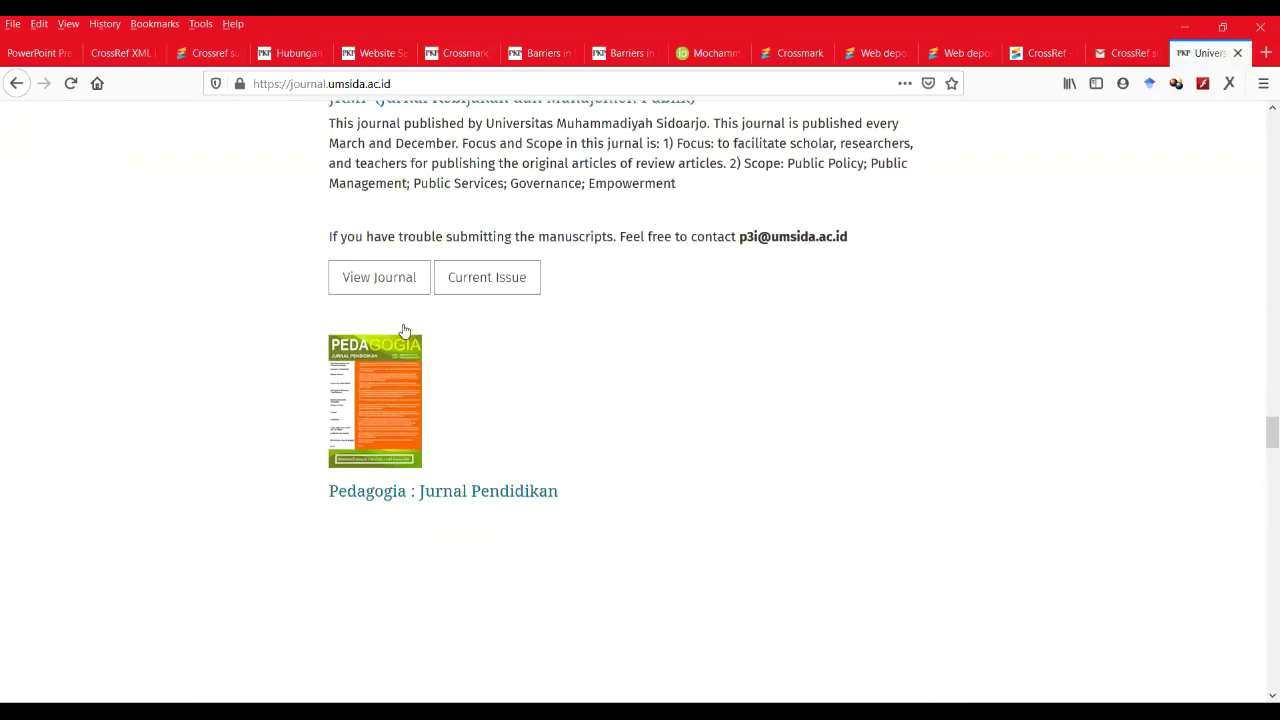
pyautogui.click(398, 320)
# Open the Pedagogia journal's dashboard and go to the custom tags in its distribution settings.
pyautogui.click(1060, 127)
pyautogui.click(1017, 166)
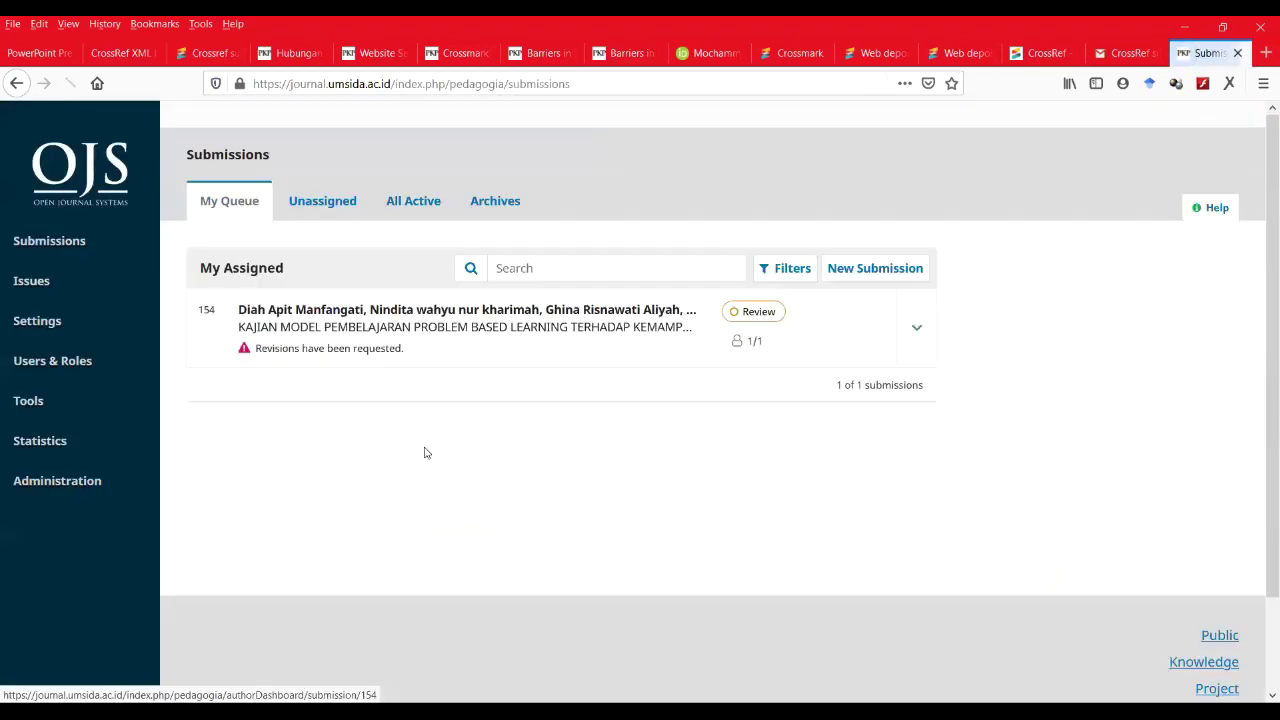
pyautogui.moveTo(94, 321)
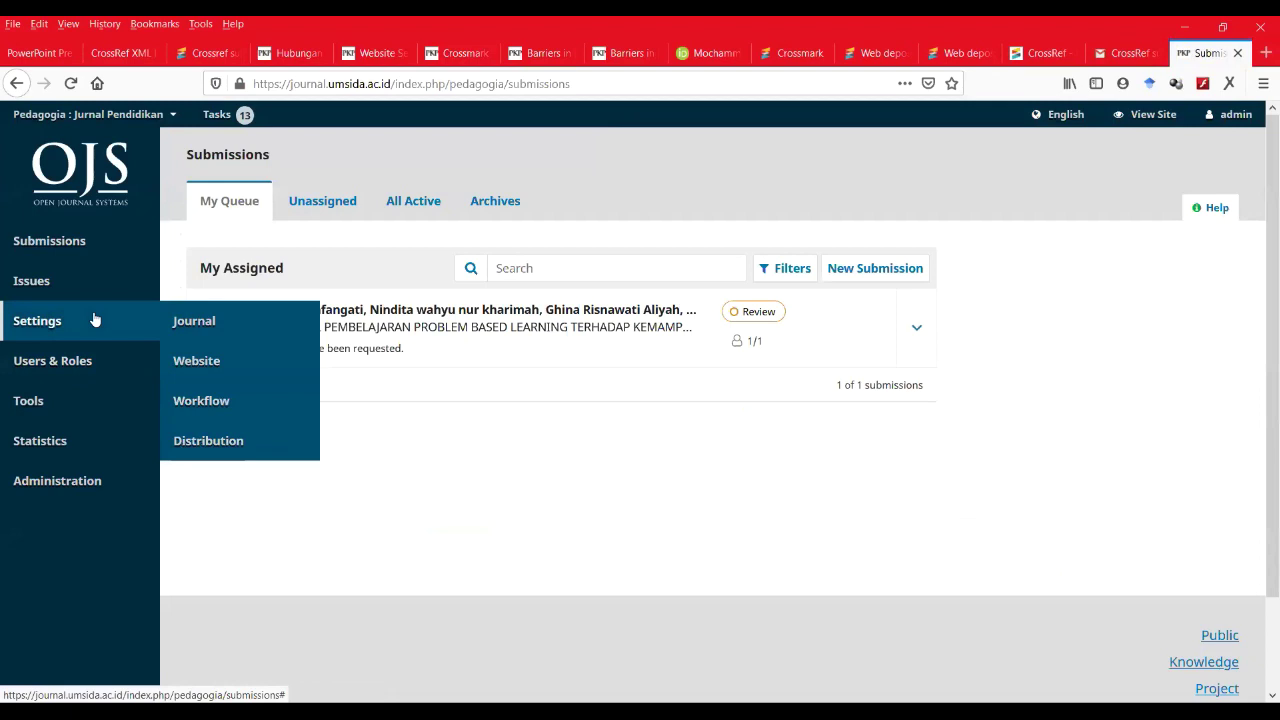
pyautogui.click(189, 449)
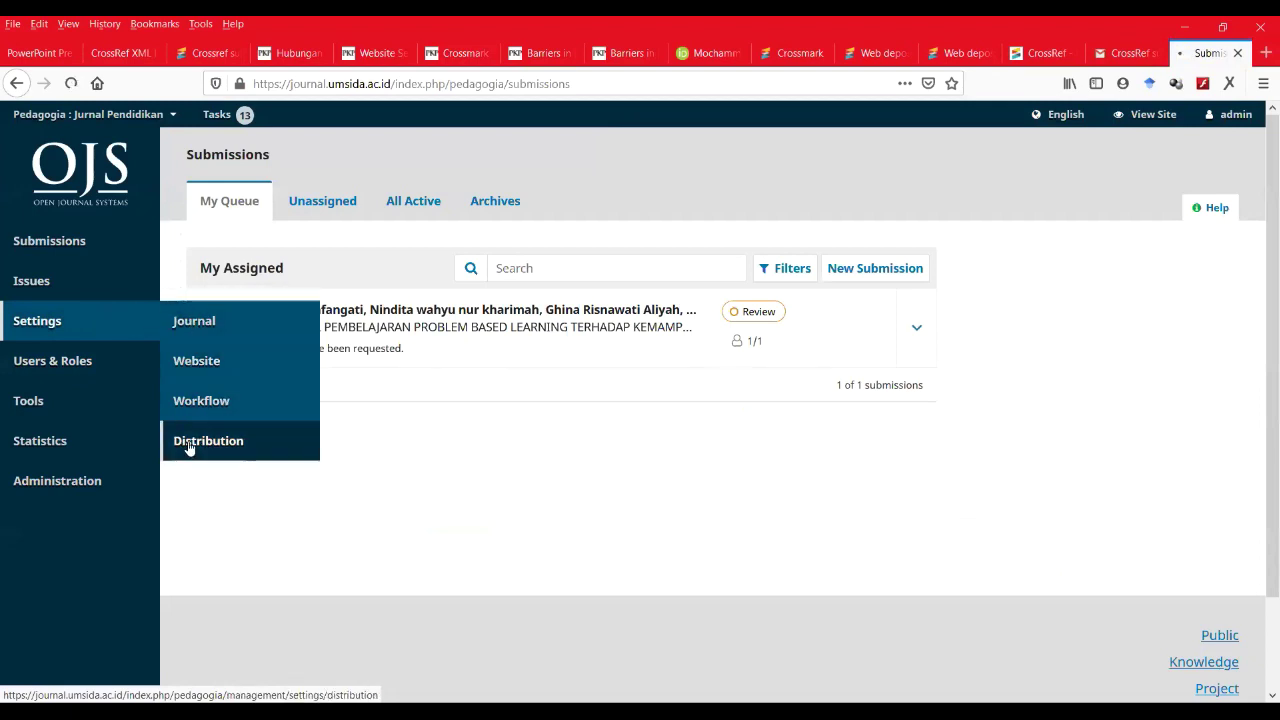
pyautogui.scroll(-2, 305, 398)
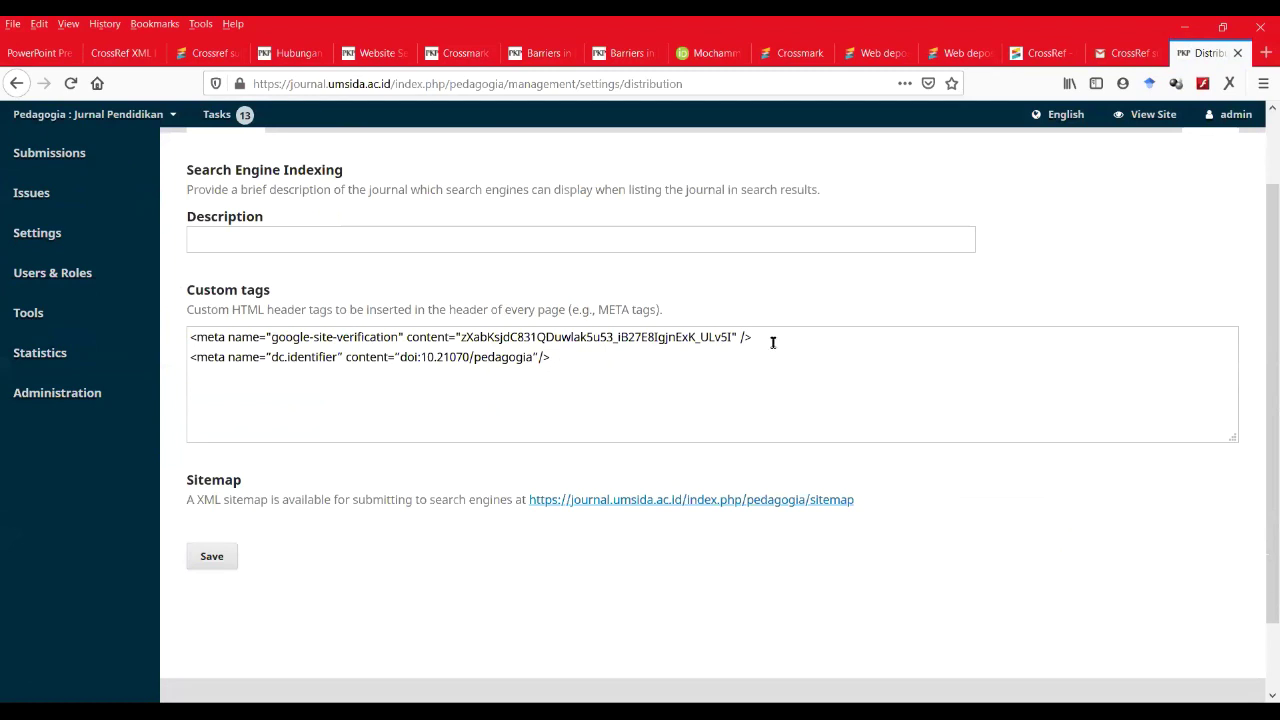
# Review the google-site-verification and dc.identifier meta tags in the custom tags, including the DOI 10.21070/pedagogia, and save the indexing settings.
pyautogui.moveTo(763, 334); pyautogui.dragTo(184, 325)
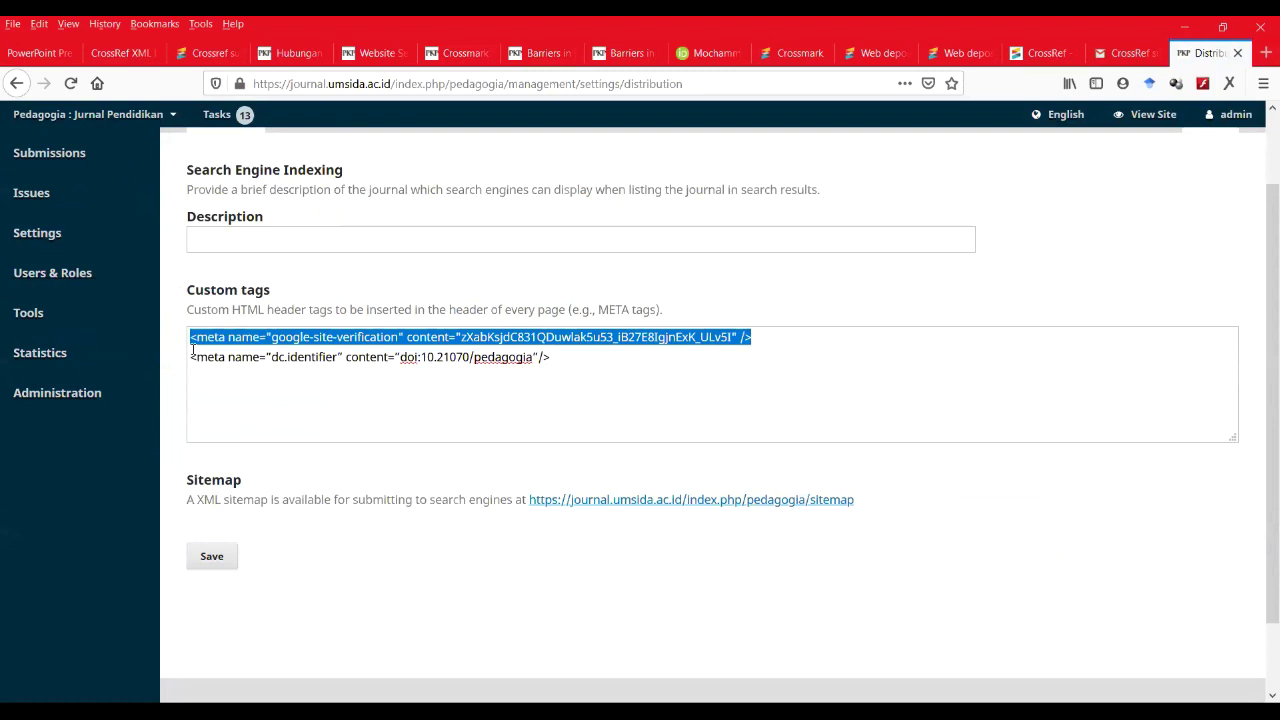
pyautogui.click(570, 355)
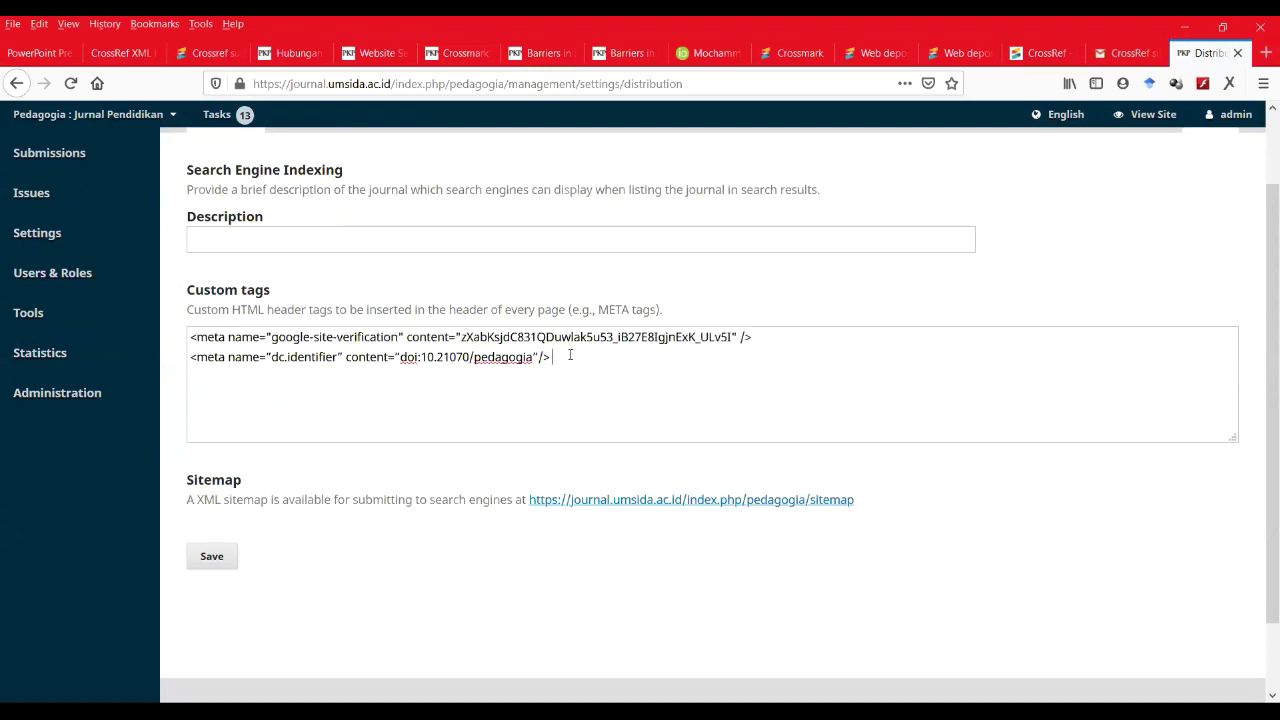
pyautogui.moveTo(545, 360); pyautogui.dragTo(182, 364)
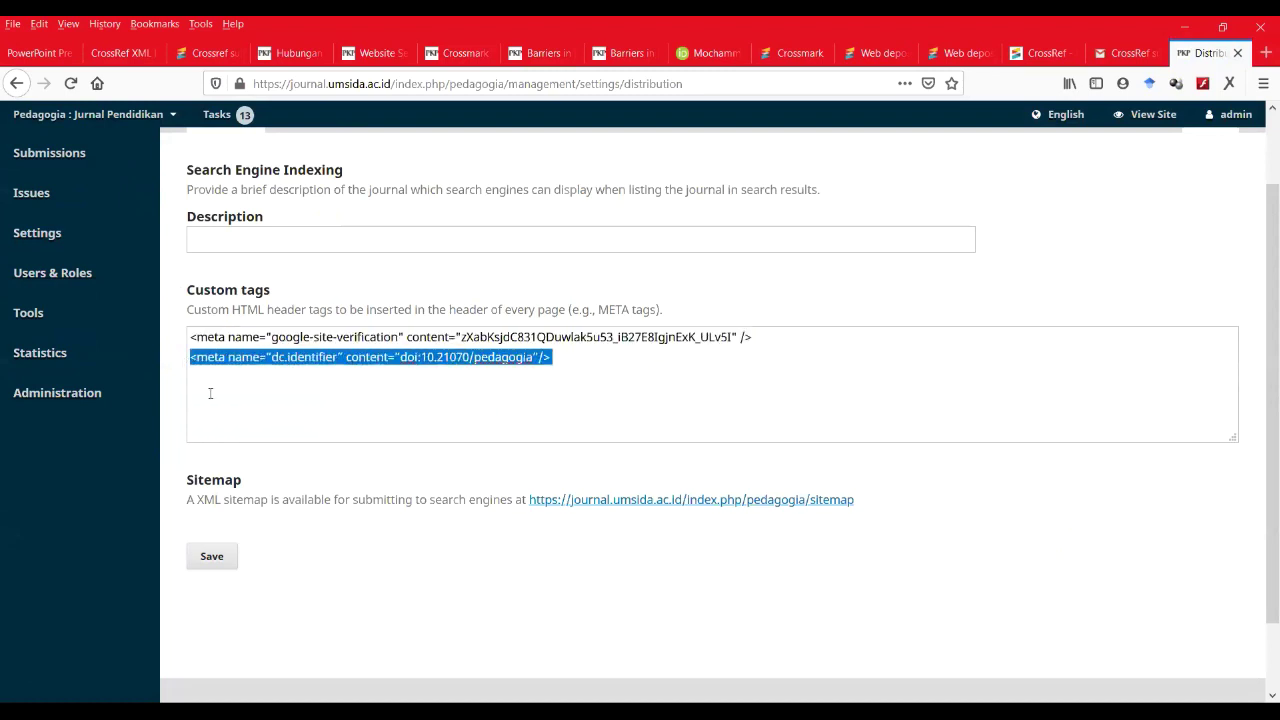
pyautogui.click(494, 388)
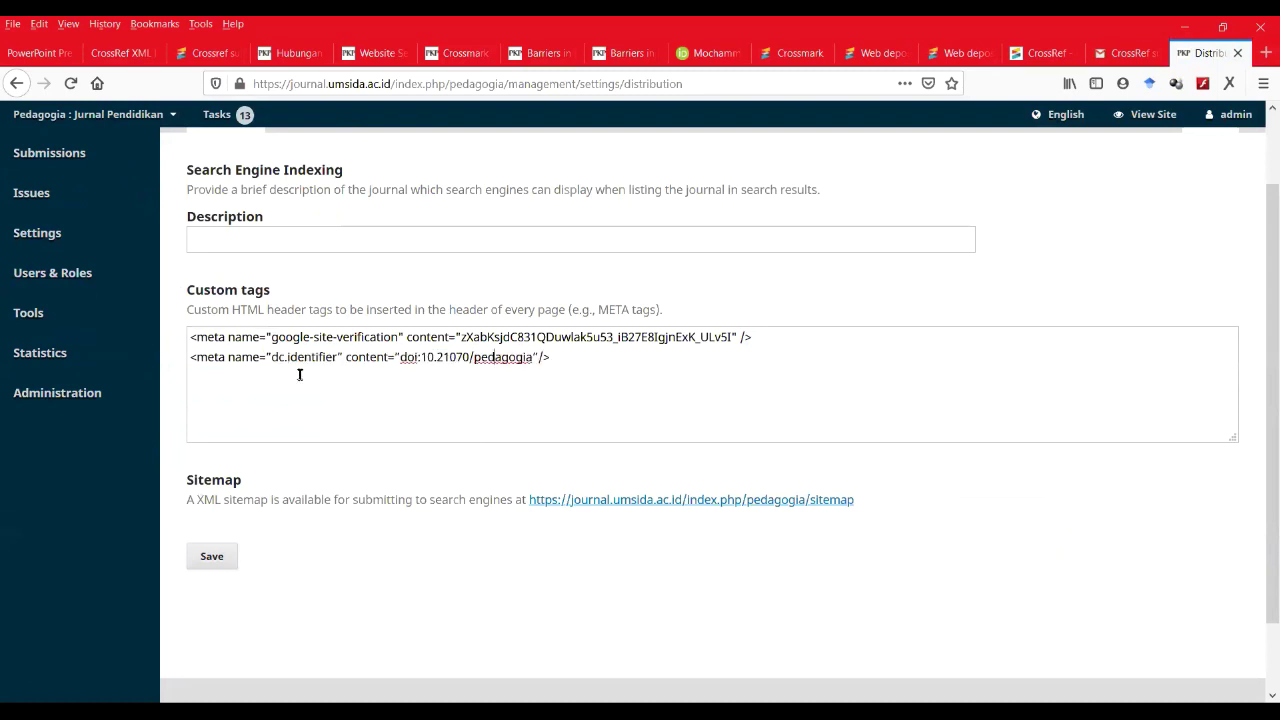
pyautogui.moveTo(189, 358); pyautogui.dragTo(579, 365)
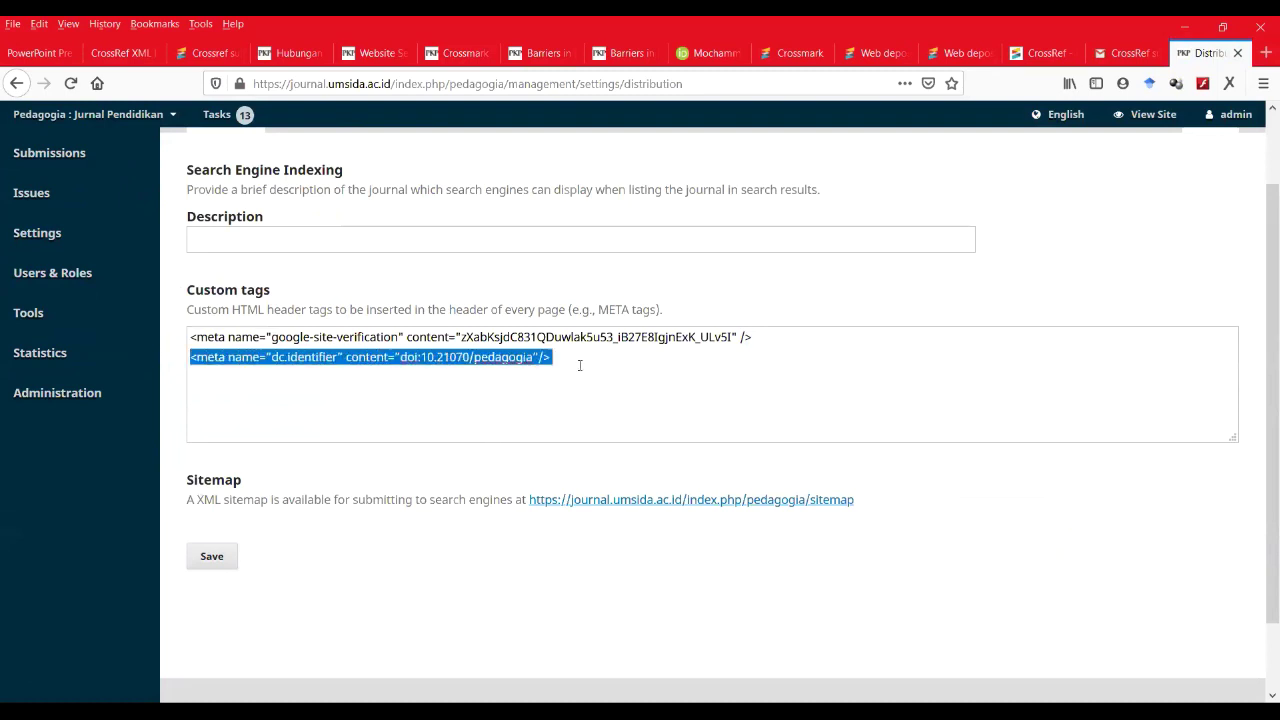
pyautogui.click(420, 358)
pyautogui.moveTo(420, 358); pyautogui.dragTo(535, 358)
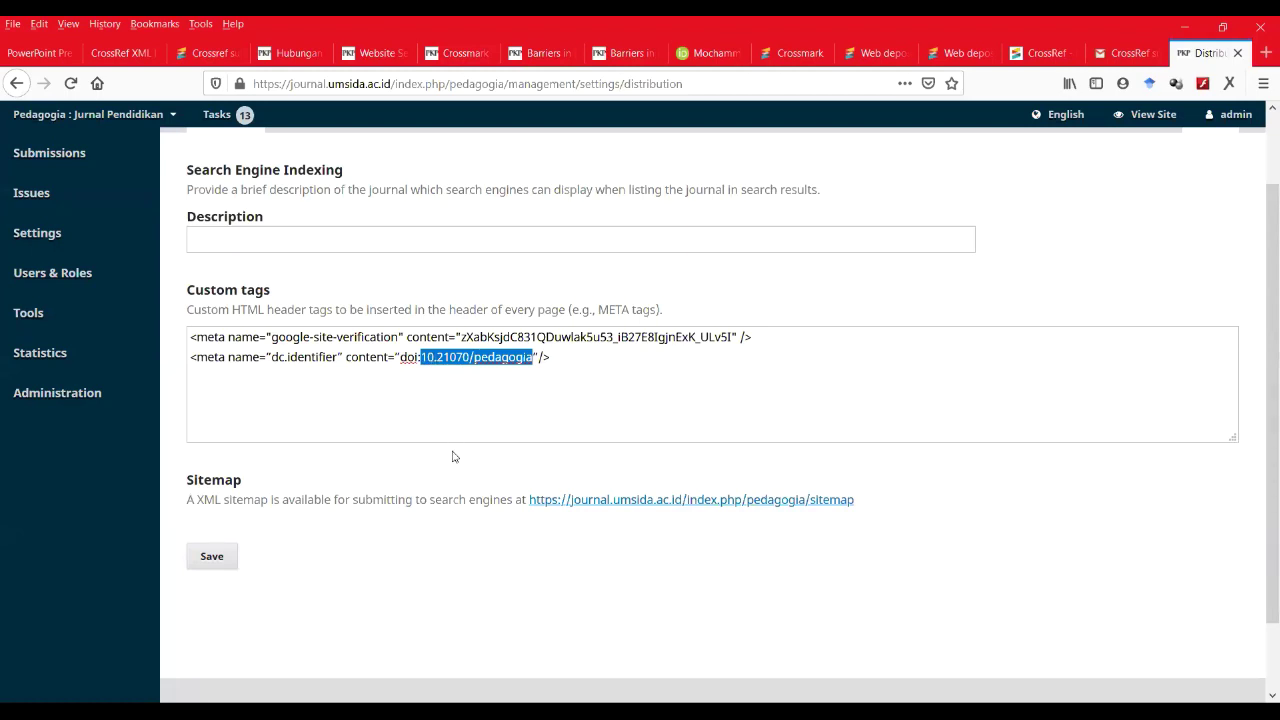
pyautogui.click(501, 358)
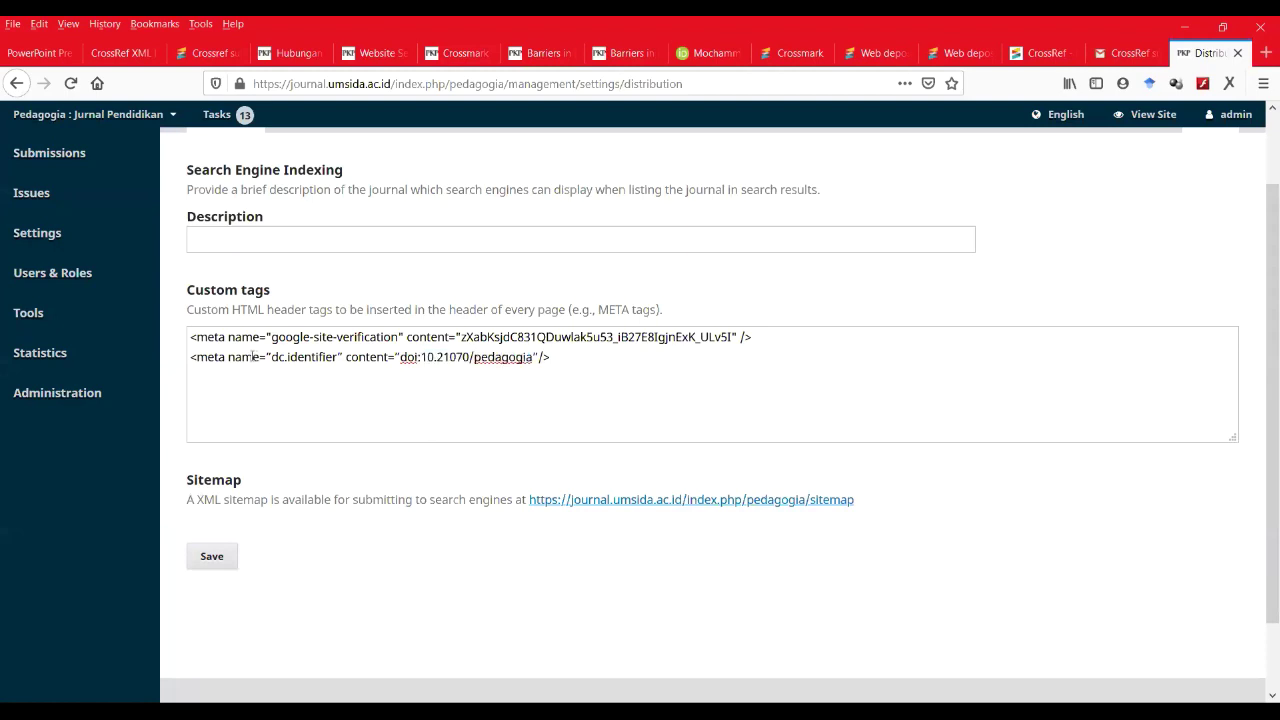
pyautogui.click(213, 557)
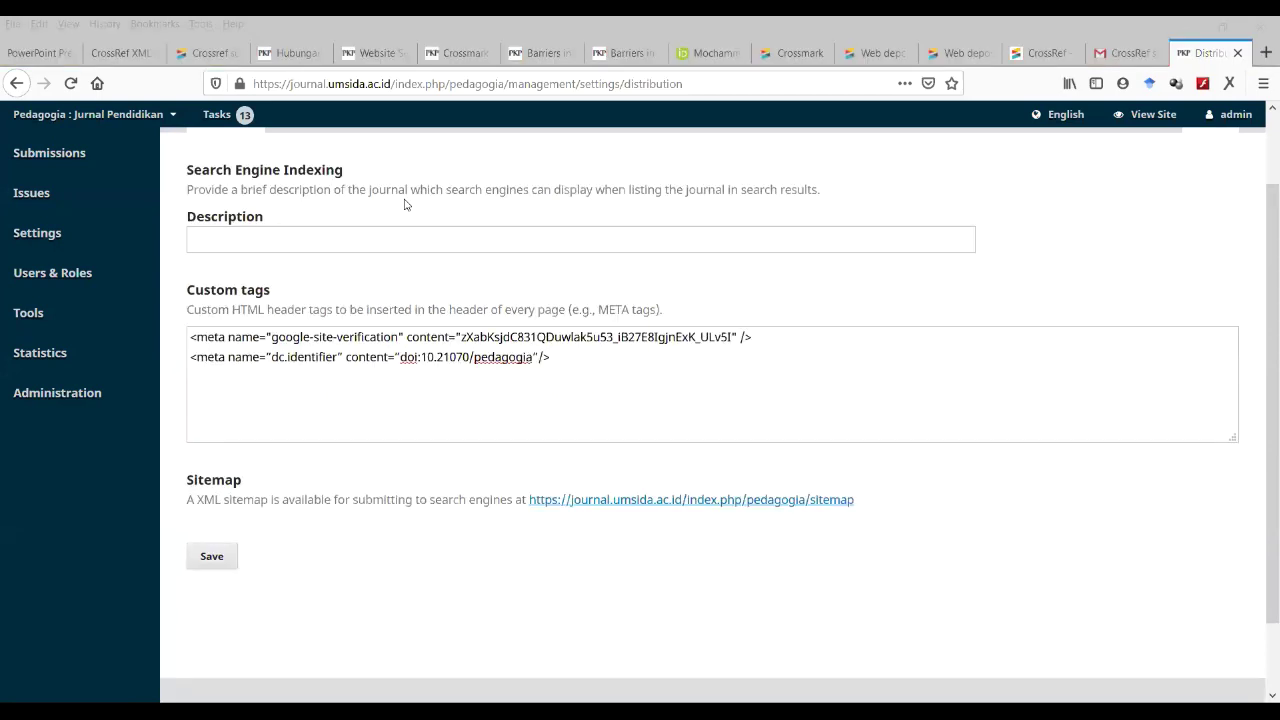
# Switch to the PowerPoint slide show and advance from the DOI meta tags slide to the Crossmark badge slide.
pyautogui.hotkey('alt', 'Tab')
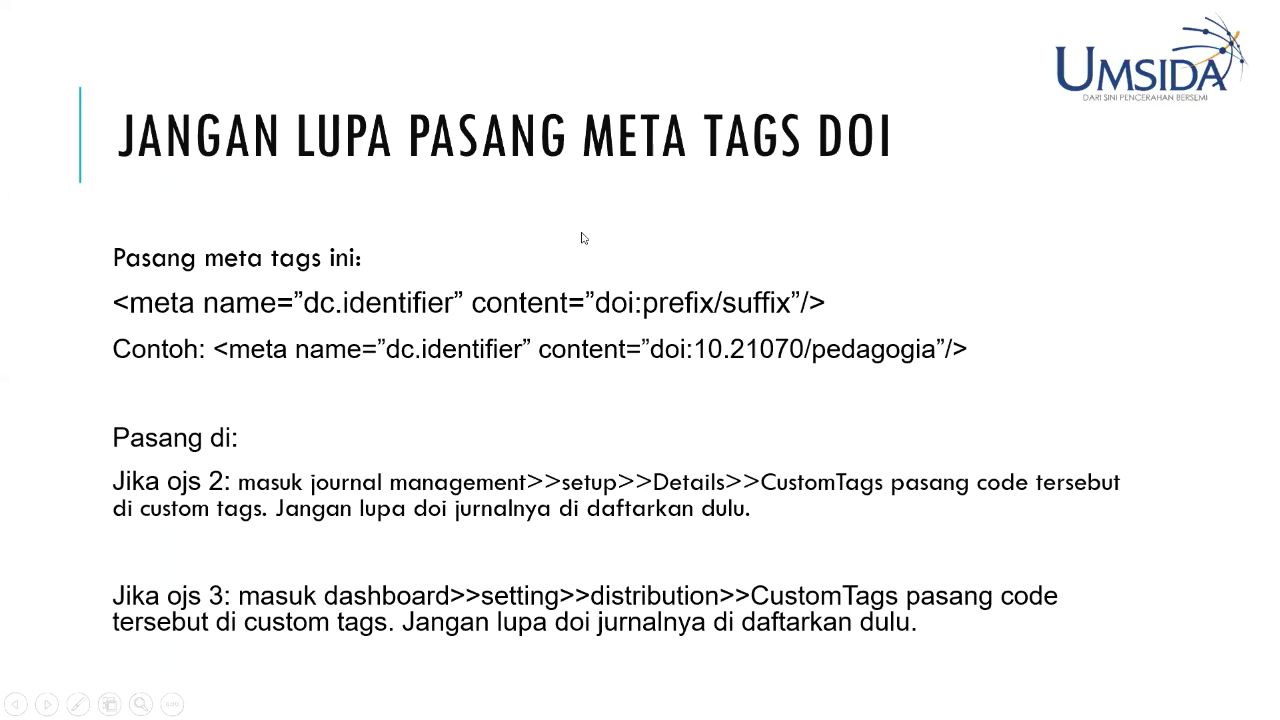
pyautogui.click(340, 352)
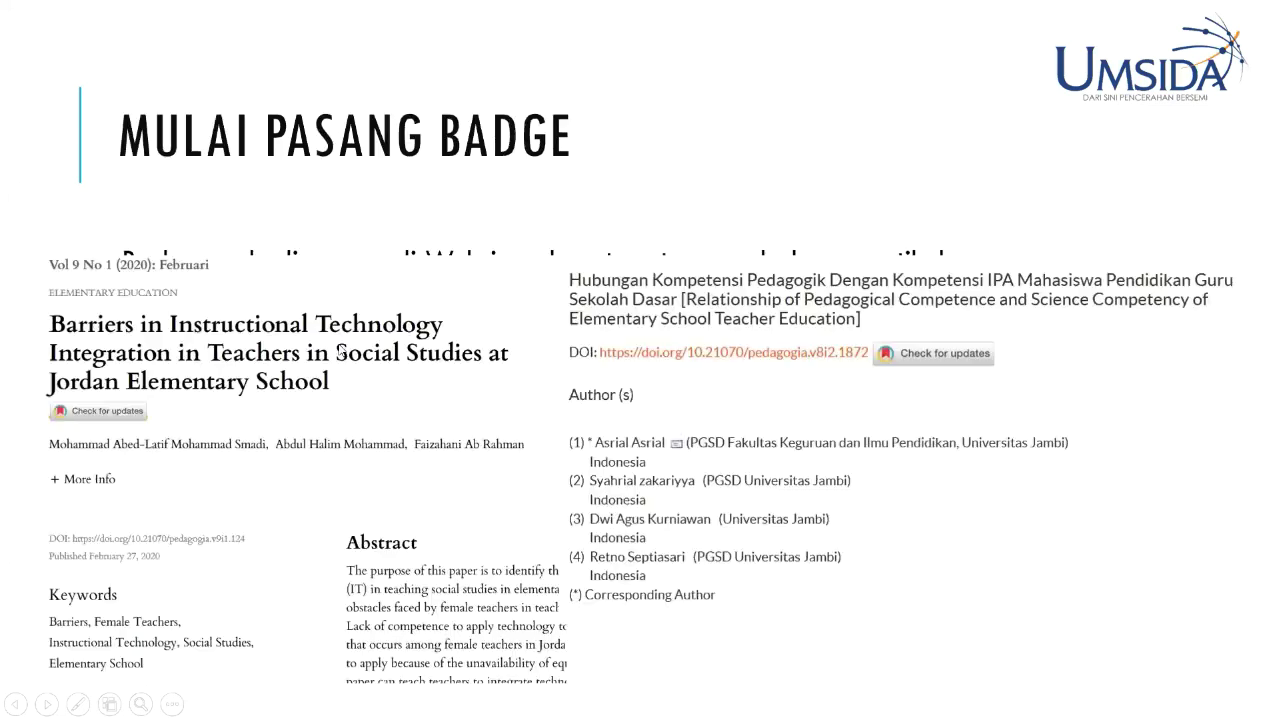
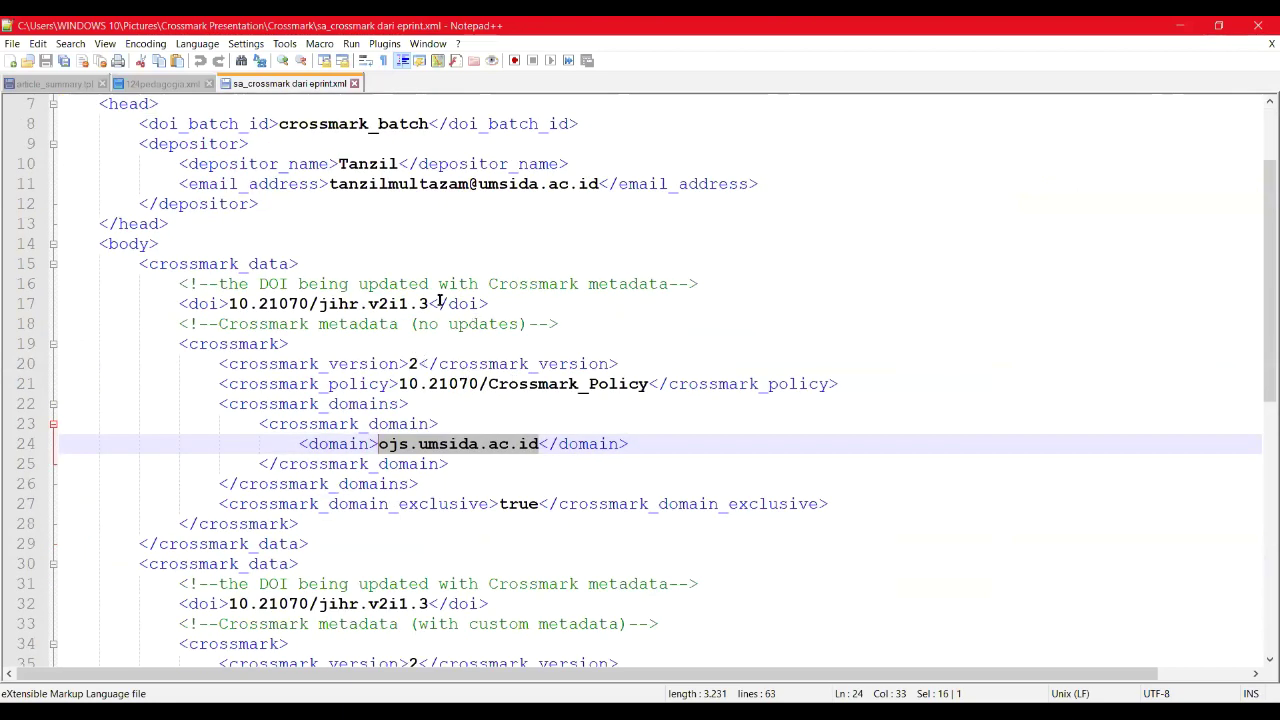
# In sa_crossmark dari eprint.xml, review the depositor name and email, then the first record's DOI, Crossmark version and Crossmark policy values.
pyautogui.doubleClick(367, 164)
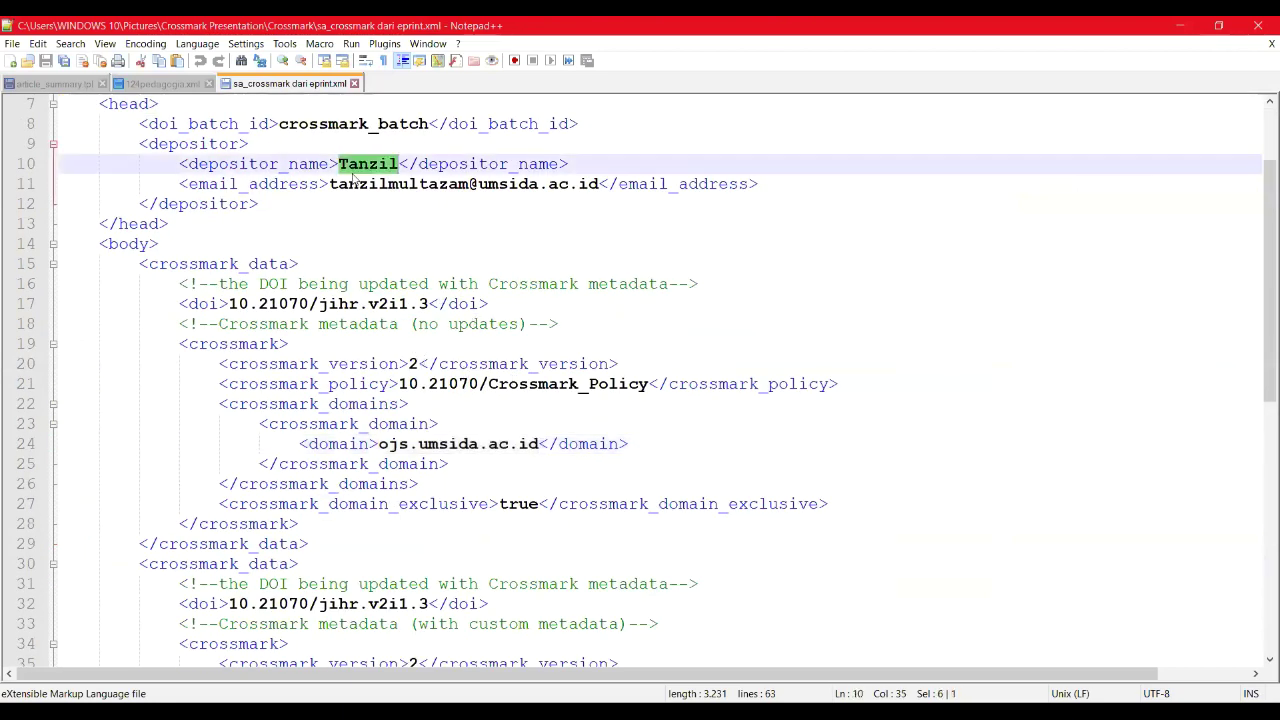
pyautogui.moveTo(330, 184); pyautogui.dragTo(601, 190)
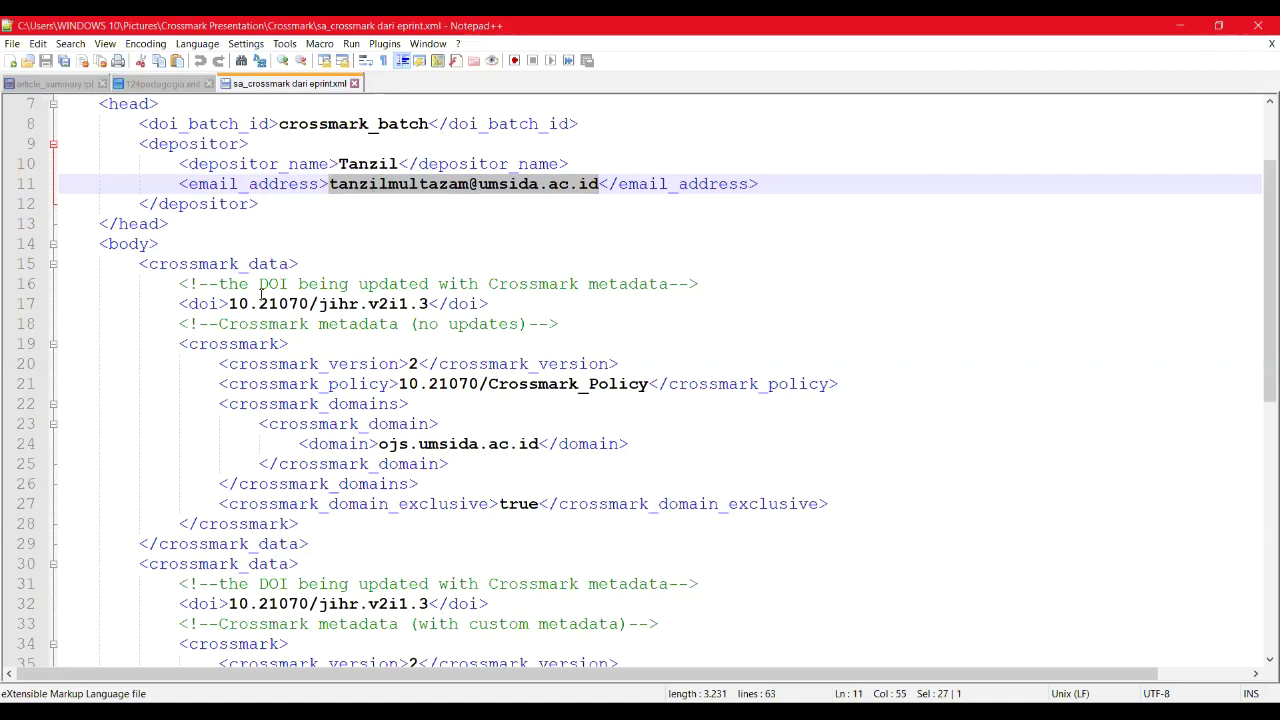
pyautogui.moveTo(231, 303); pyautogui.dragTo(425, 306)
pyautogui.moveTo(420, 364); pyautogui.dragTo(409, 364)
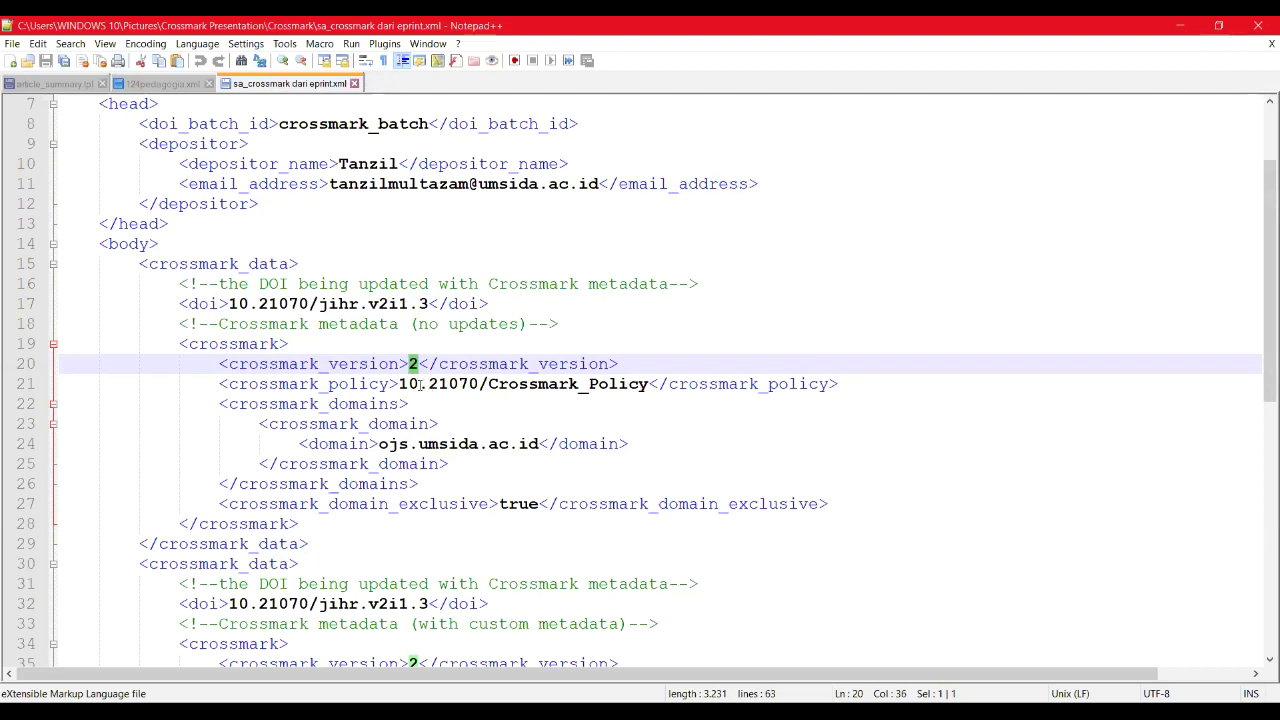
pyautogui.moveTo(397, 384); pyautogui.dragTo(649, 384)
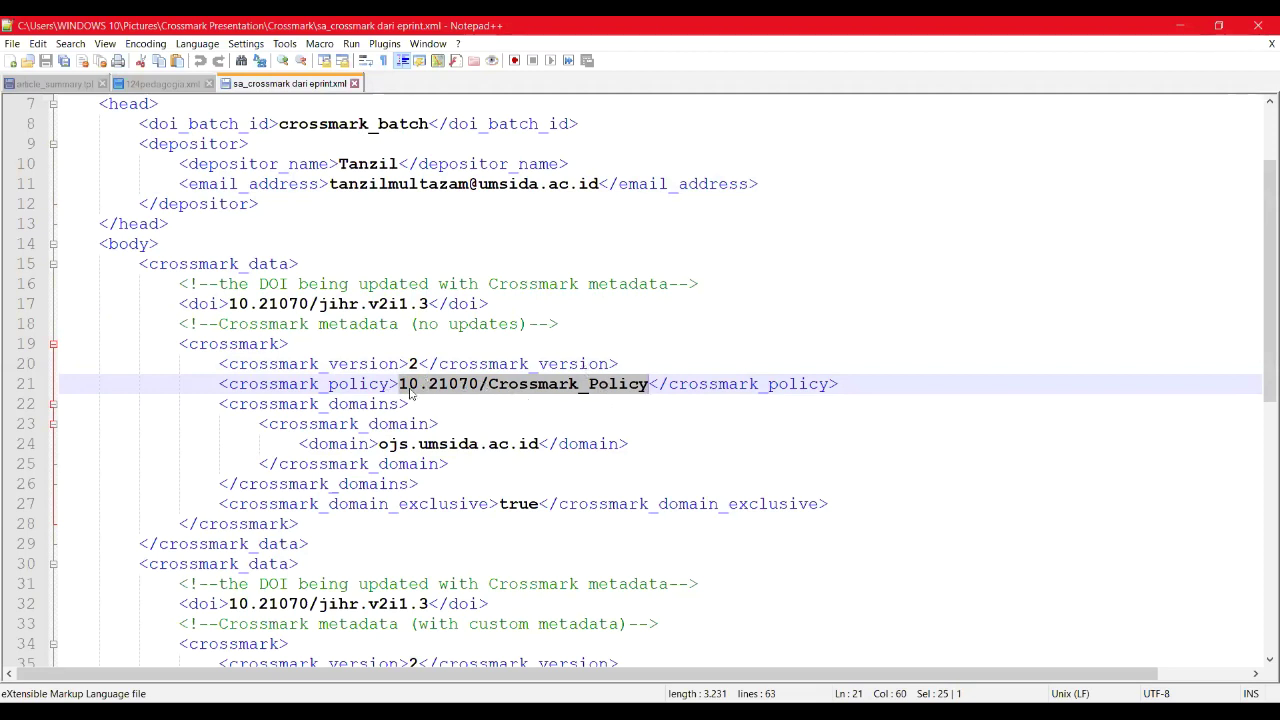
# Examine the domain value in the first crossmark_data record and compare the record with the one that follows.
pyautogui.scroll(-1, 523, 412)
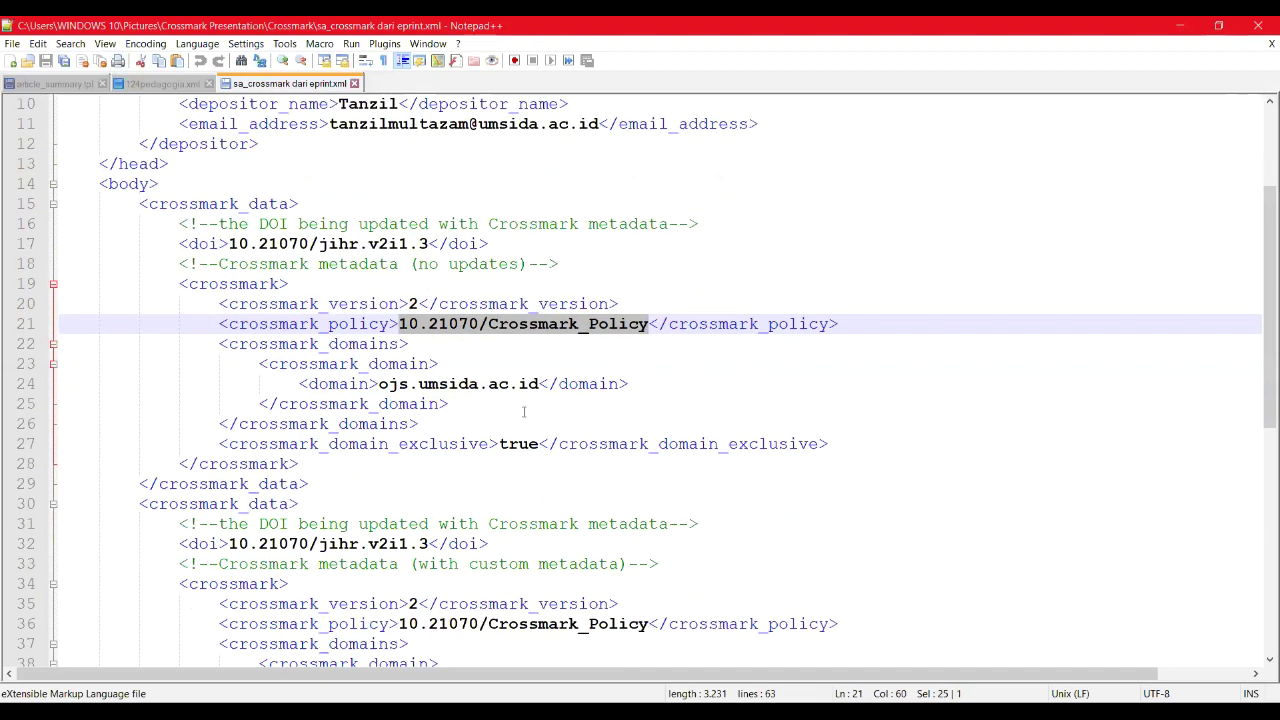
pyautogui.moveTo(539, 384); pyautogui.dragTo(378, 385)
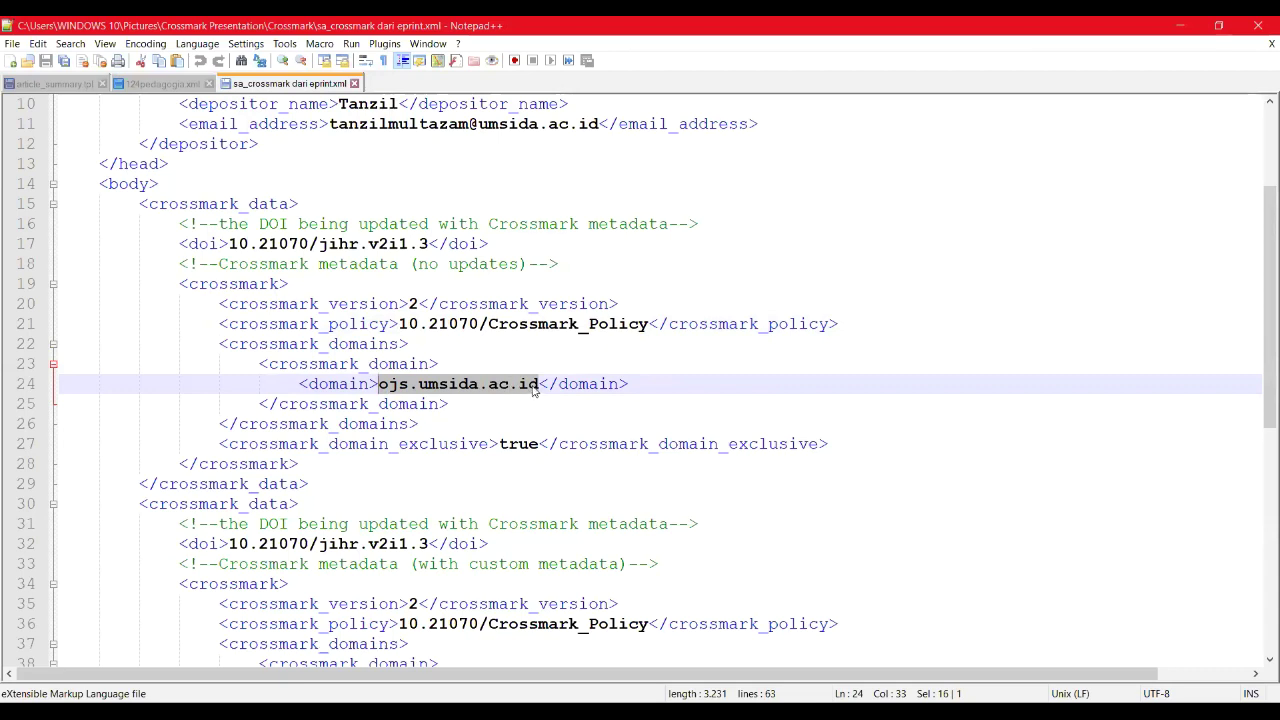
pyautogui.press('Left')
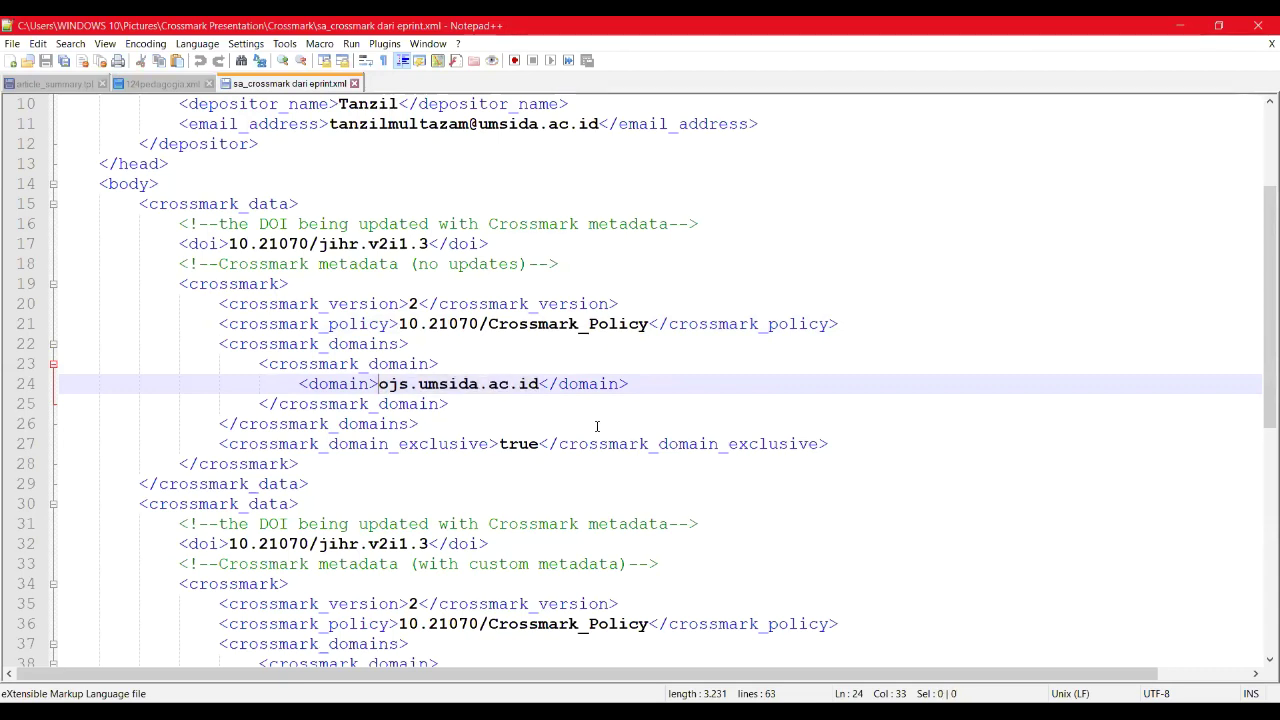
pyautogui.scroll(-1, 597, 426)
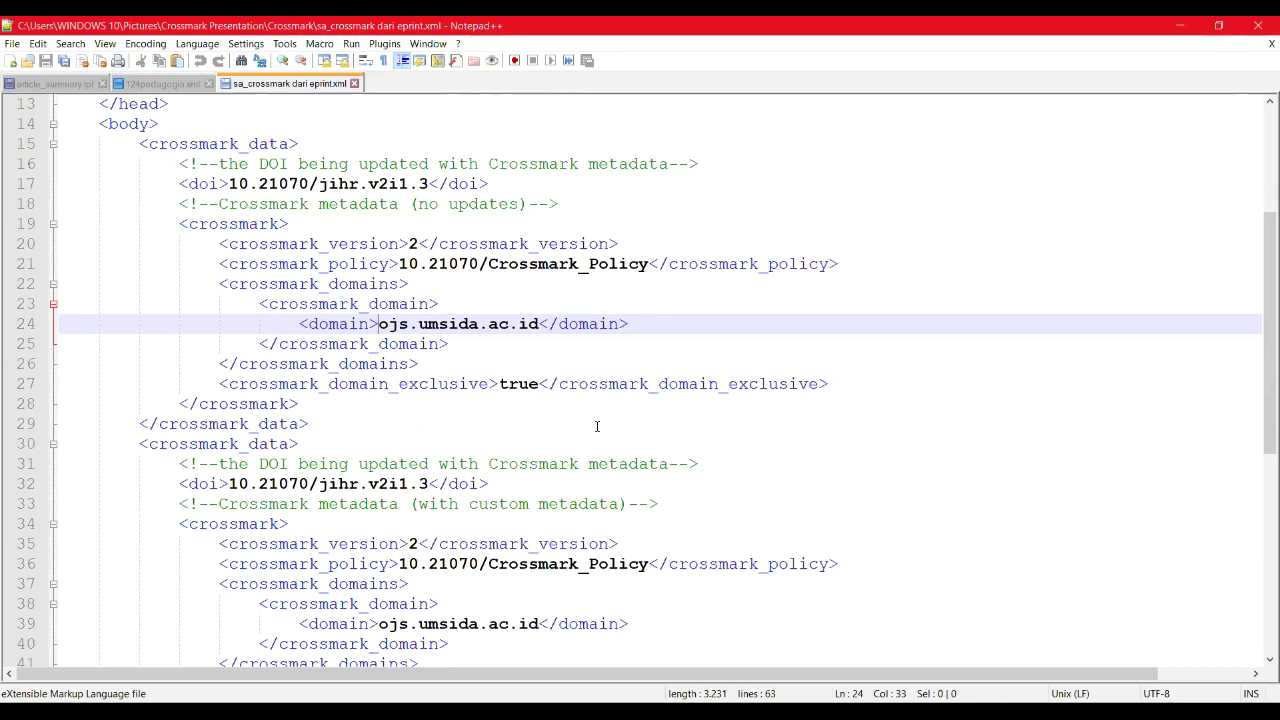
pyautogui.scroll(-2, 531, 406)
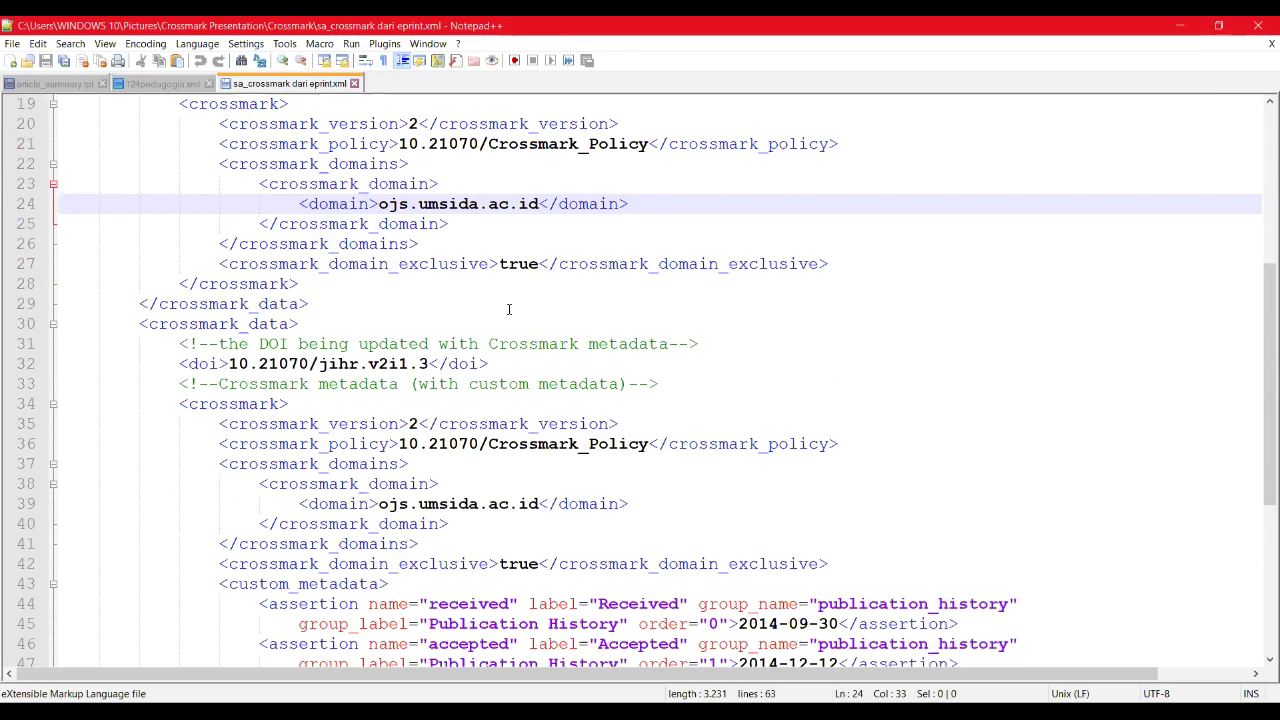
pyautogui.scroll(1, 510, 250)
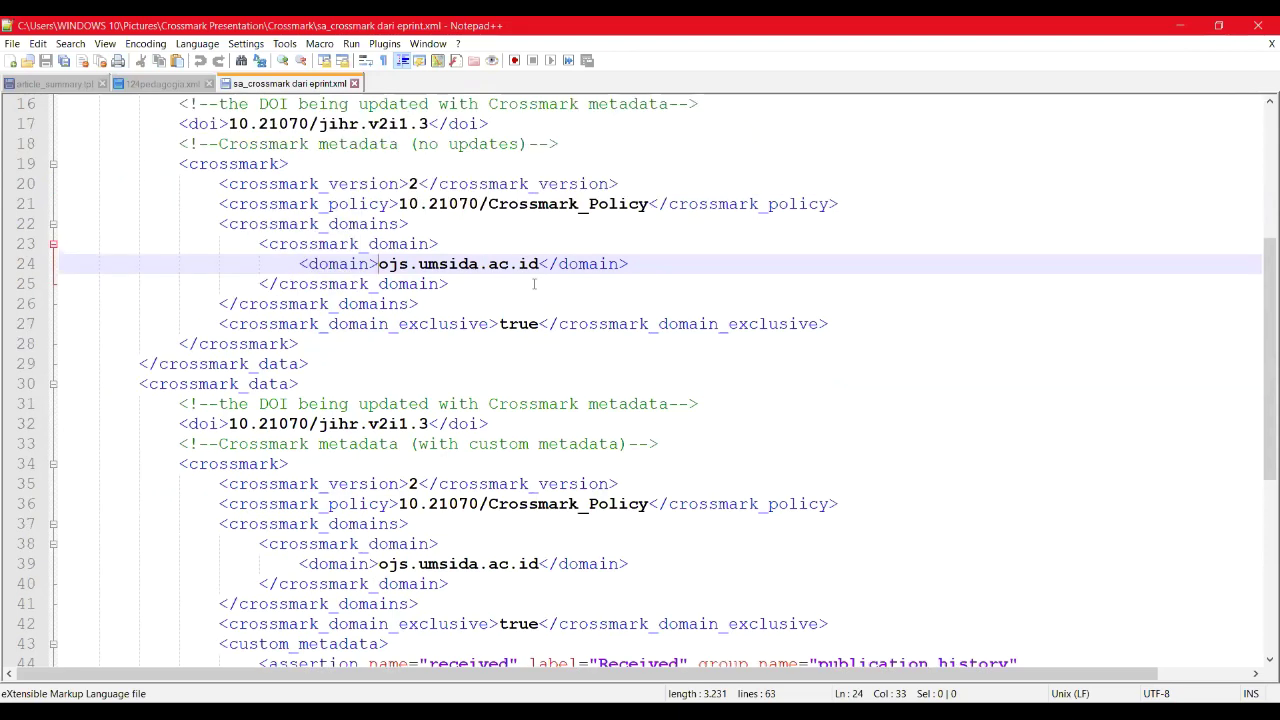
pyautogui.moveTo(539, 264); pyautogui.dragTo(378, 264)
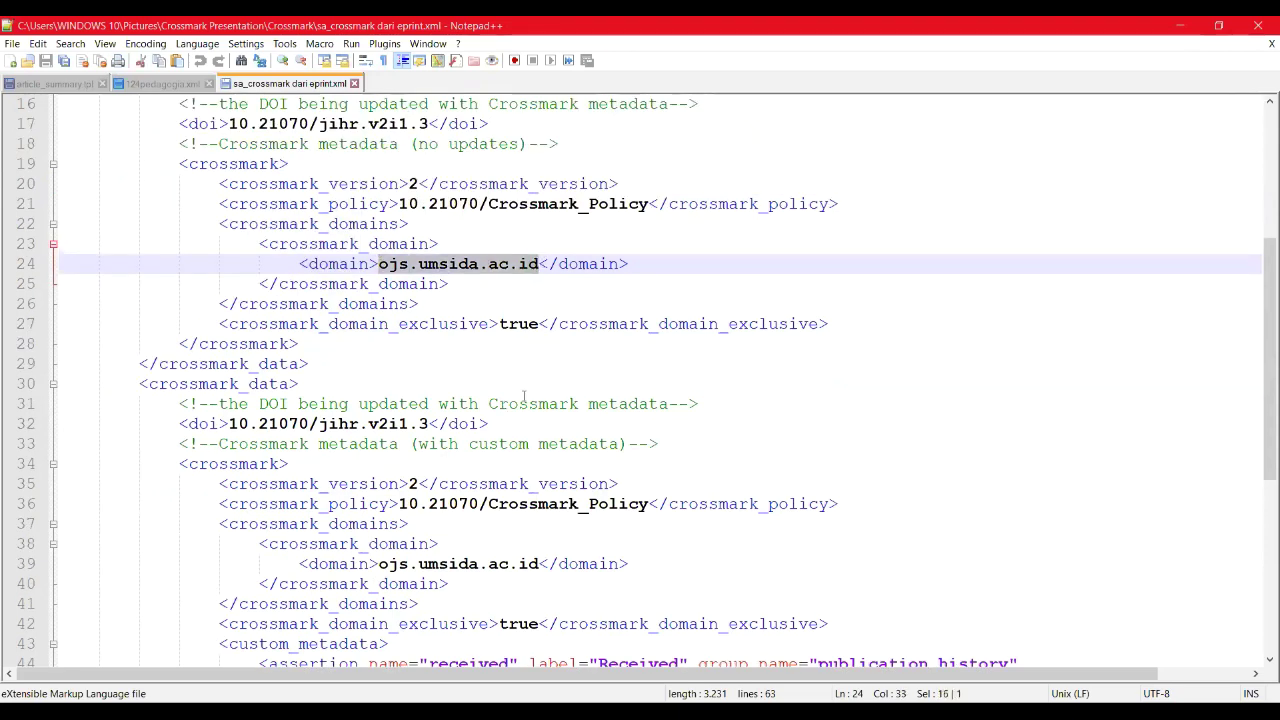
pyautogui.click(380, 264)
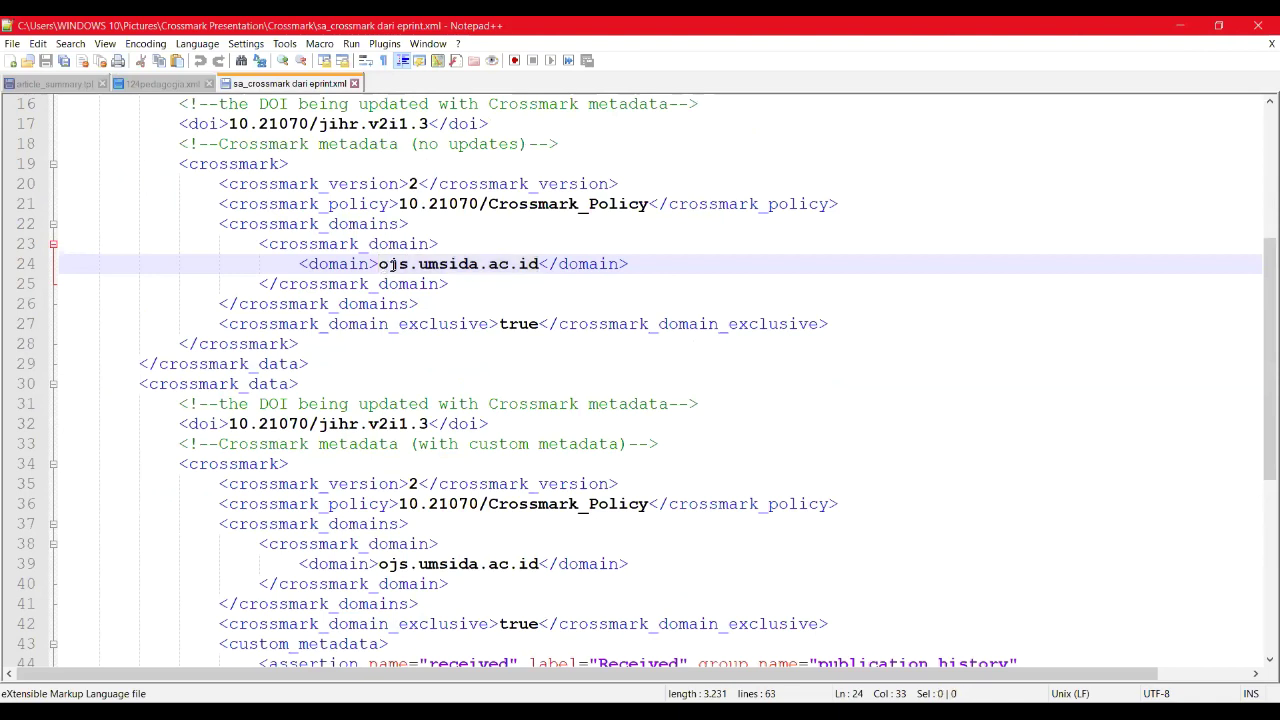
pyautogui.scroll(-1, 589, 457)
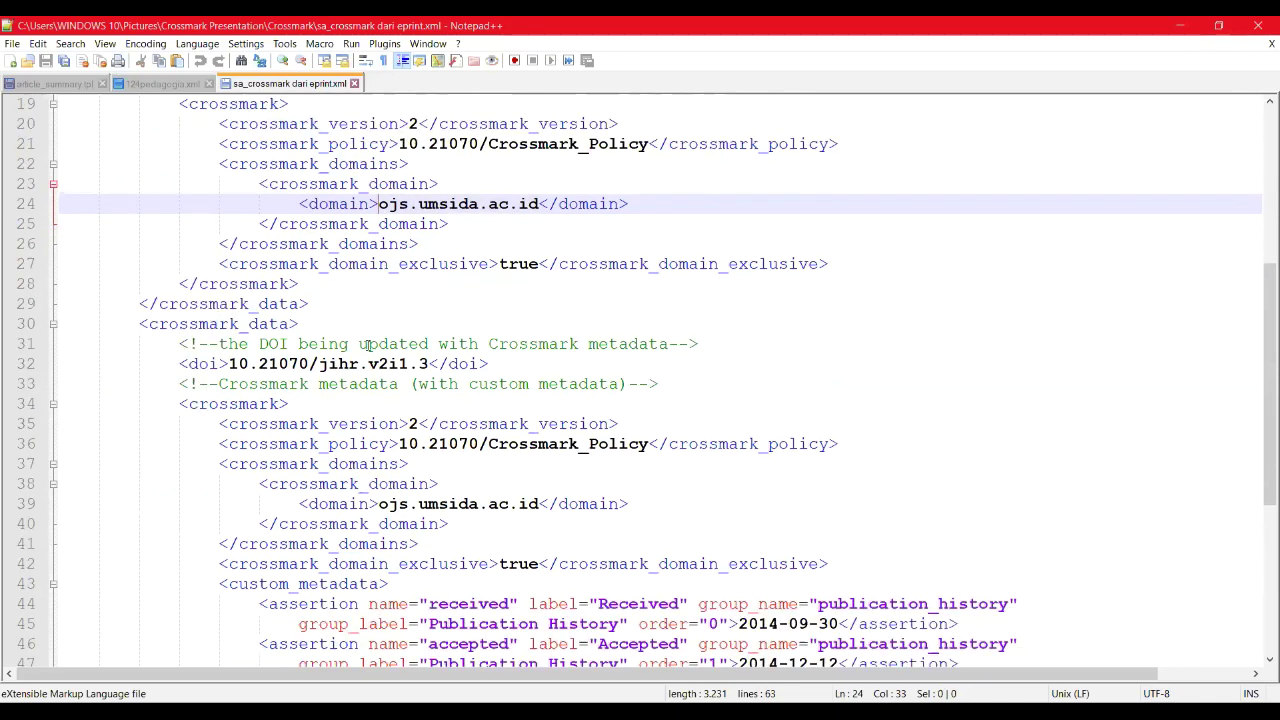
# Review the second crossmark_data record's DOI, its received, accepted and published dates, and its fundref funder metadata.
pyautogui.moveTo(430, 364); pyautogui.dragTo(228, 364)
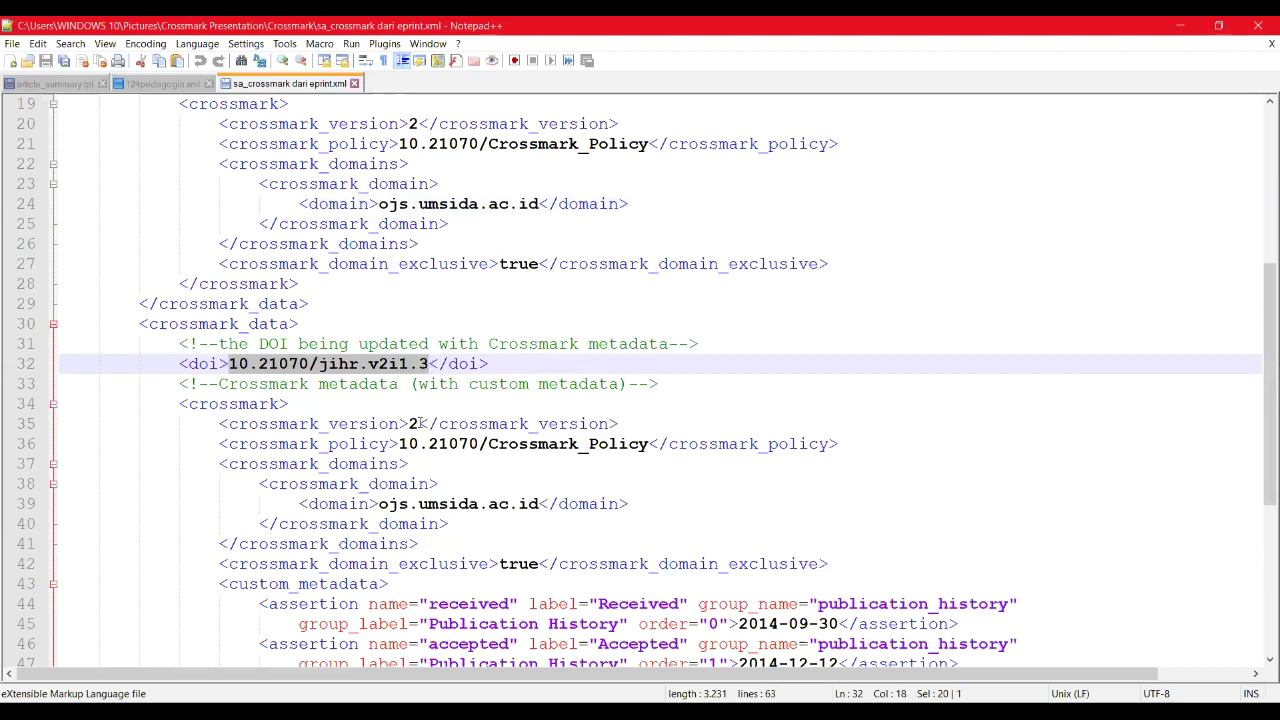
pyautogui.scroll(-2, 420, 428)
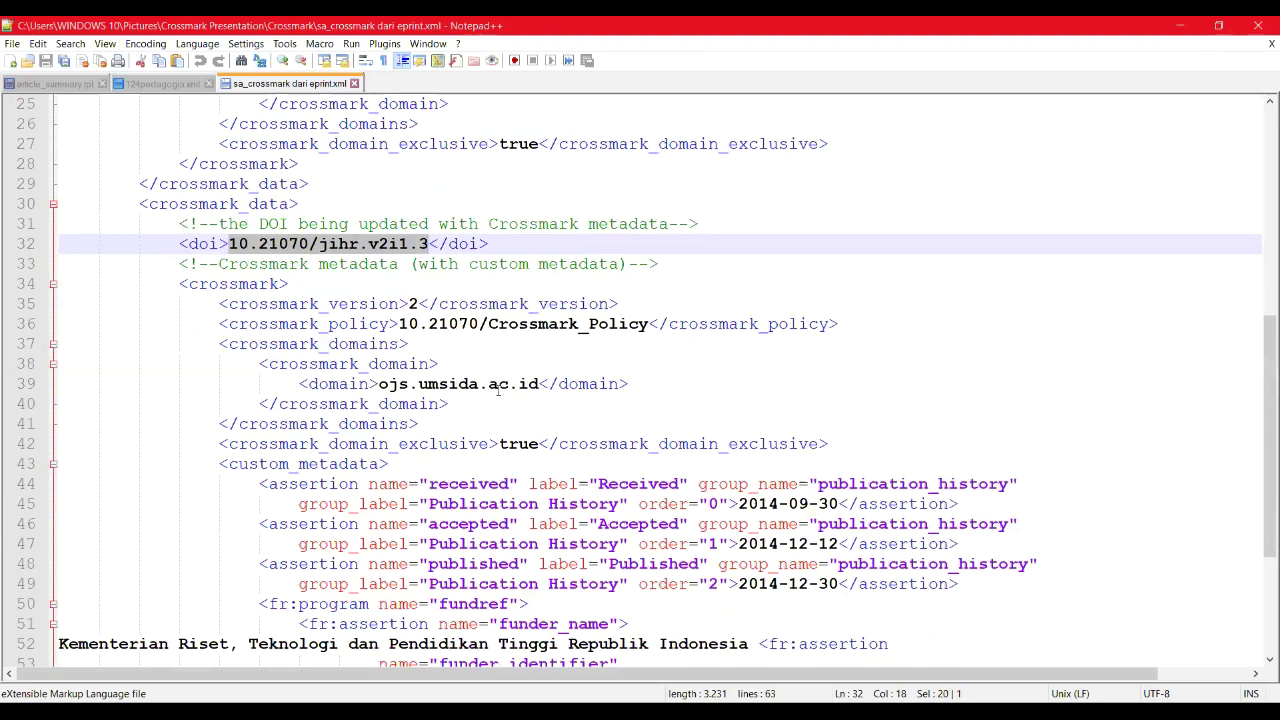
pyautogui.scroll(-2, 498, 390)
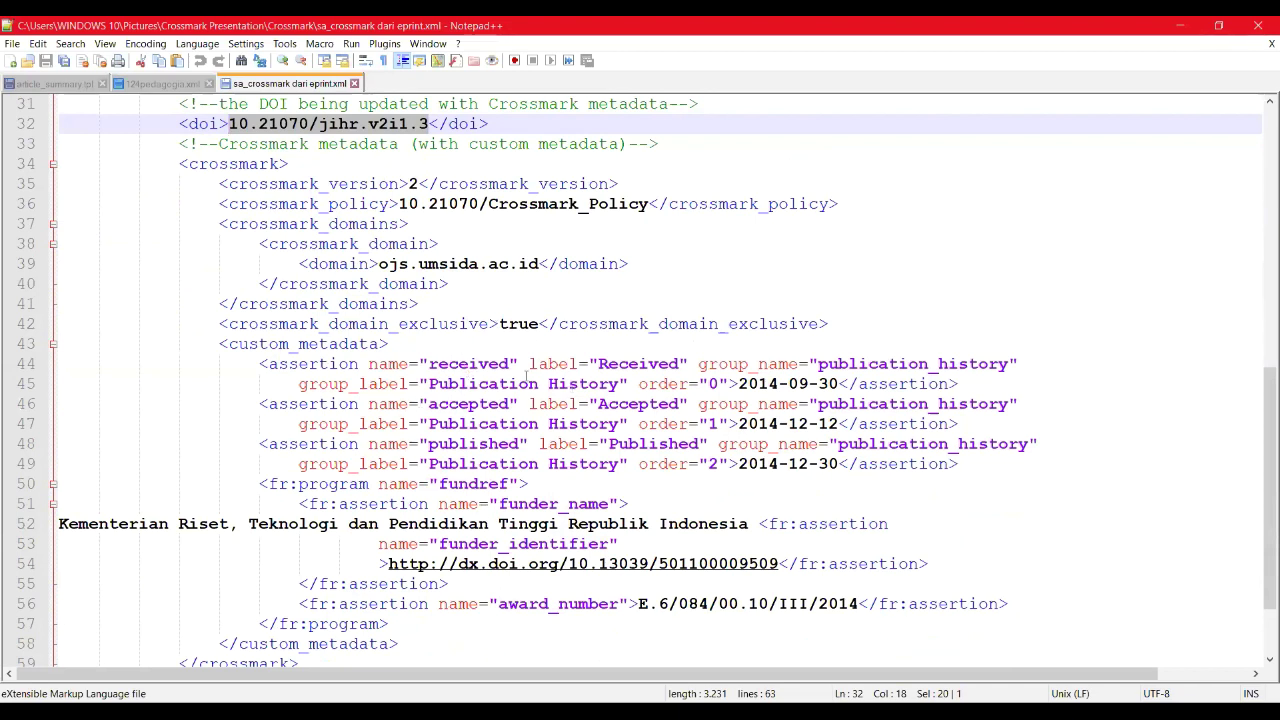
pyautogui.click(772, 384)
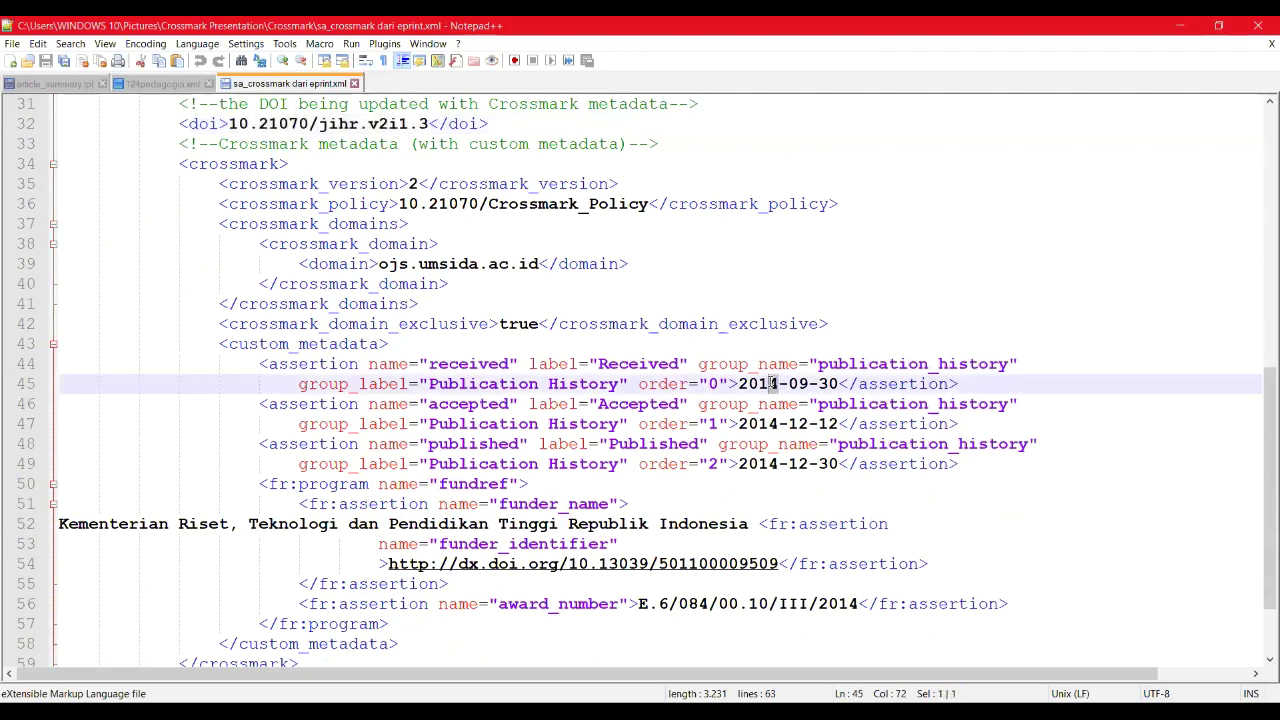
pyautogui.click(766, 424)
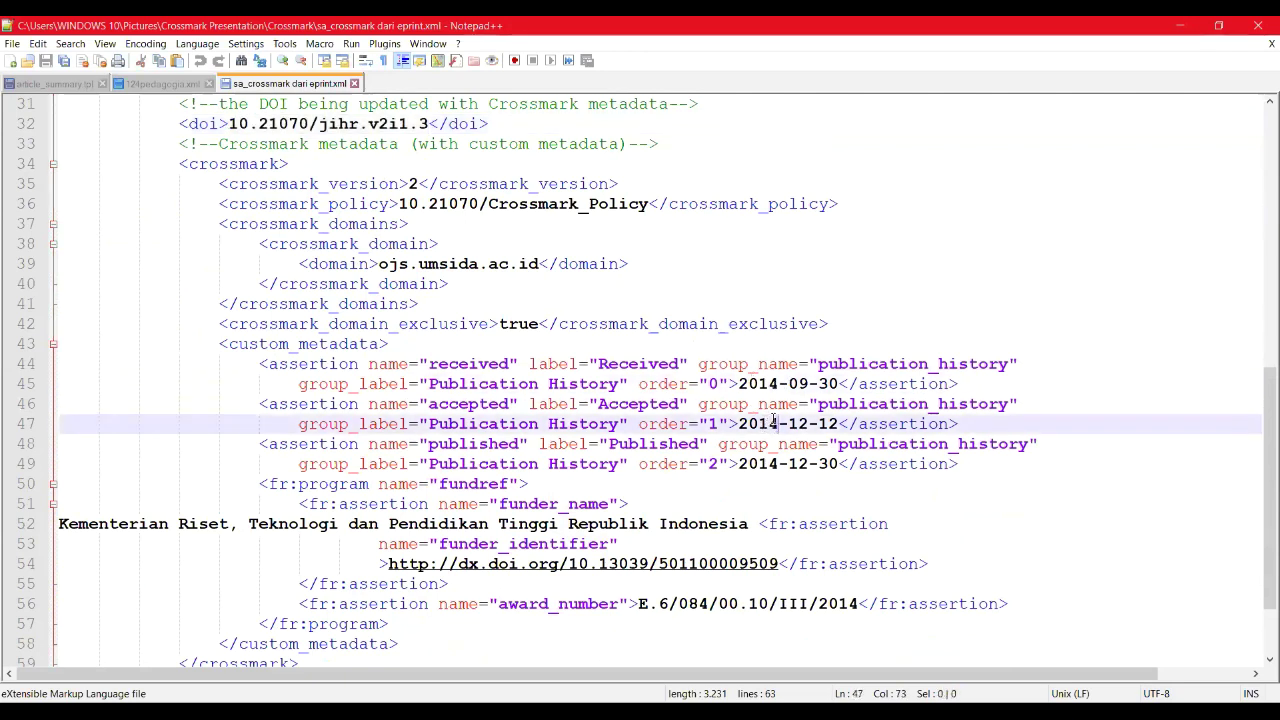
pyautogui.click(778, 470)
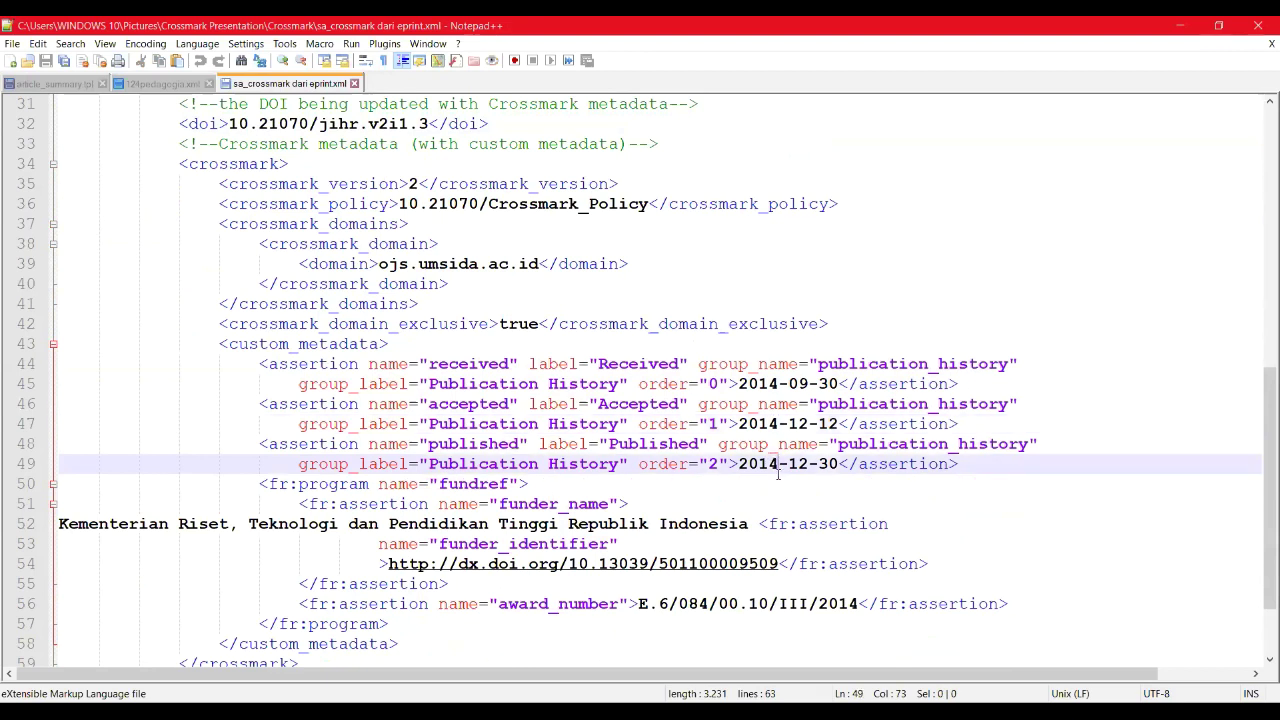
pyautogui.scroll(-1, 620, 450)
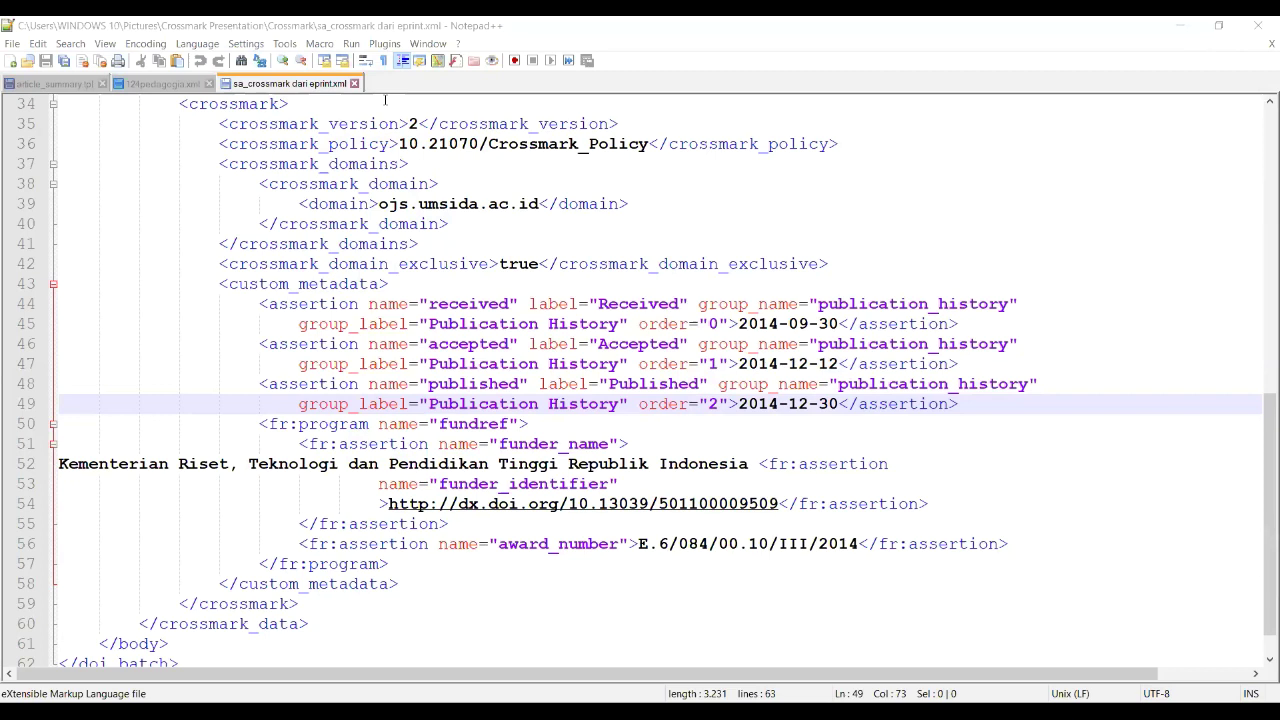
# Switch to Firefox, search Google for "fundref registry" and open Crossref's Funder Registry page.
pyautogui.hotkey('alt', 'Tab')
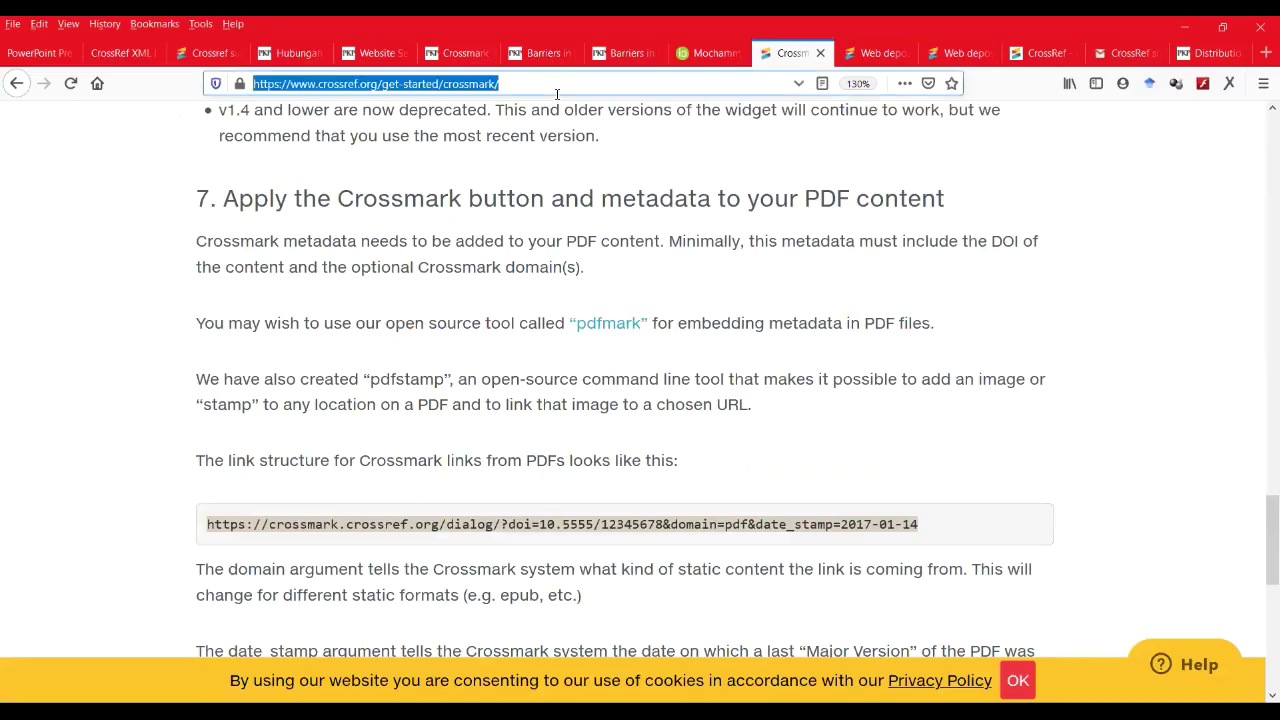
pyautogui.press('BackSpace')
pyautogui.write('fun')
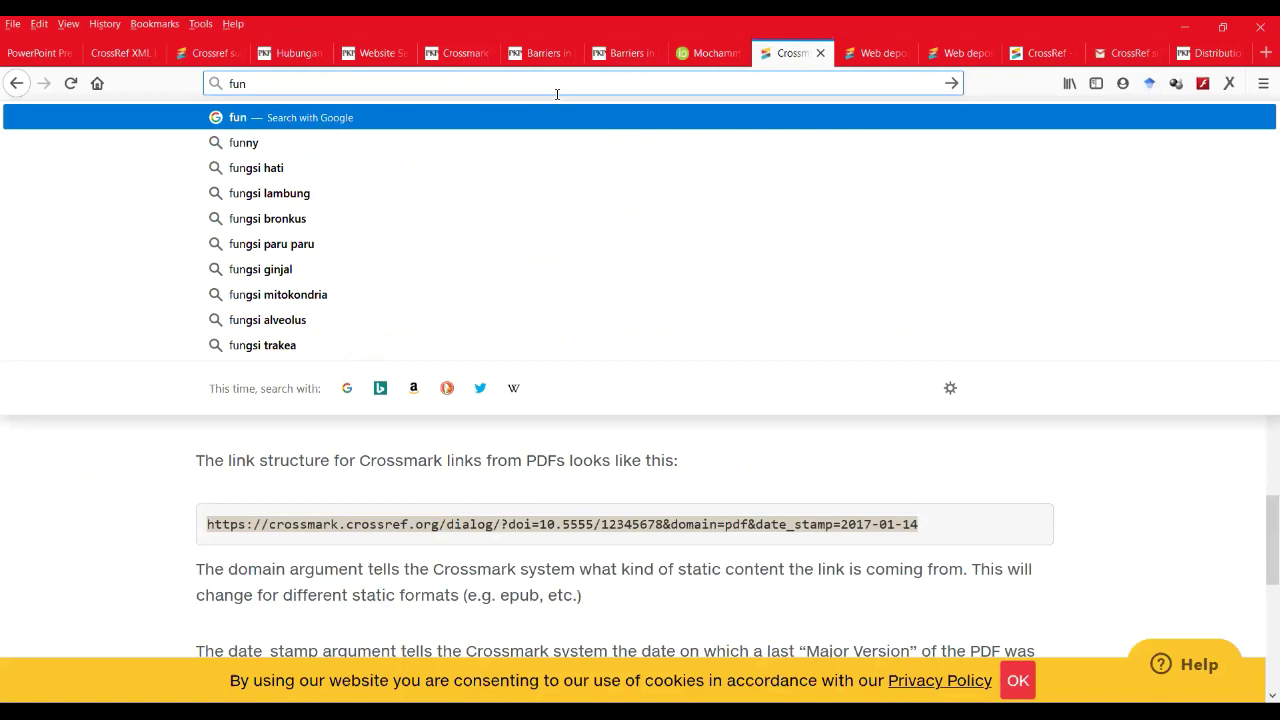
pyautogui.write('dref regi')
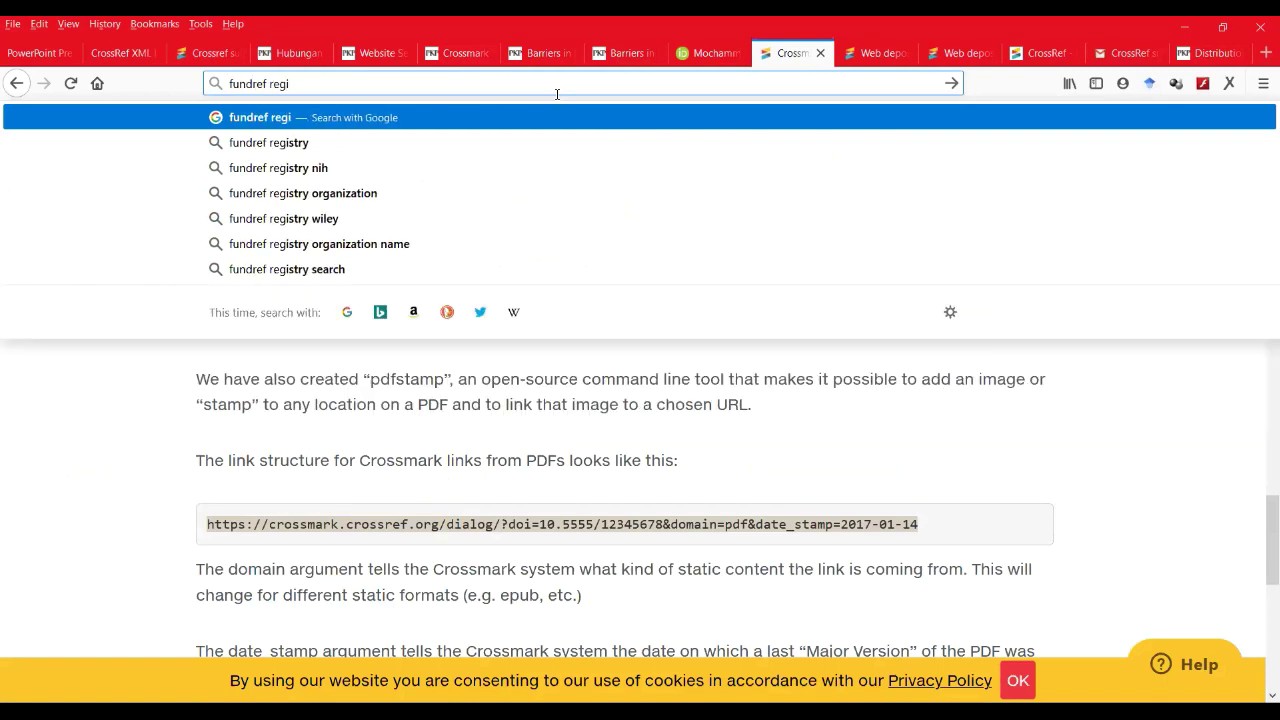
pyautogui.write('stry')
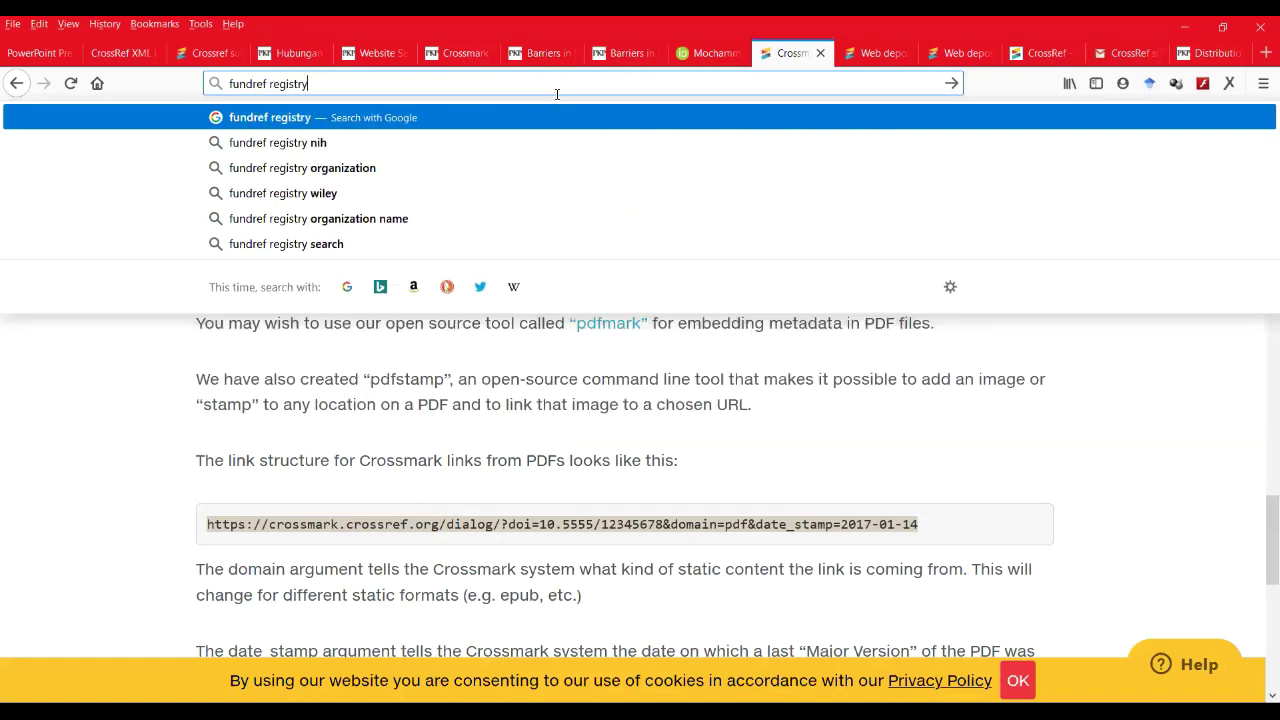
pyautogui.press('Return')
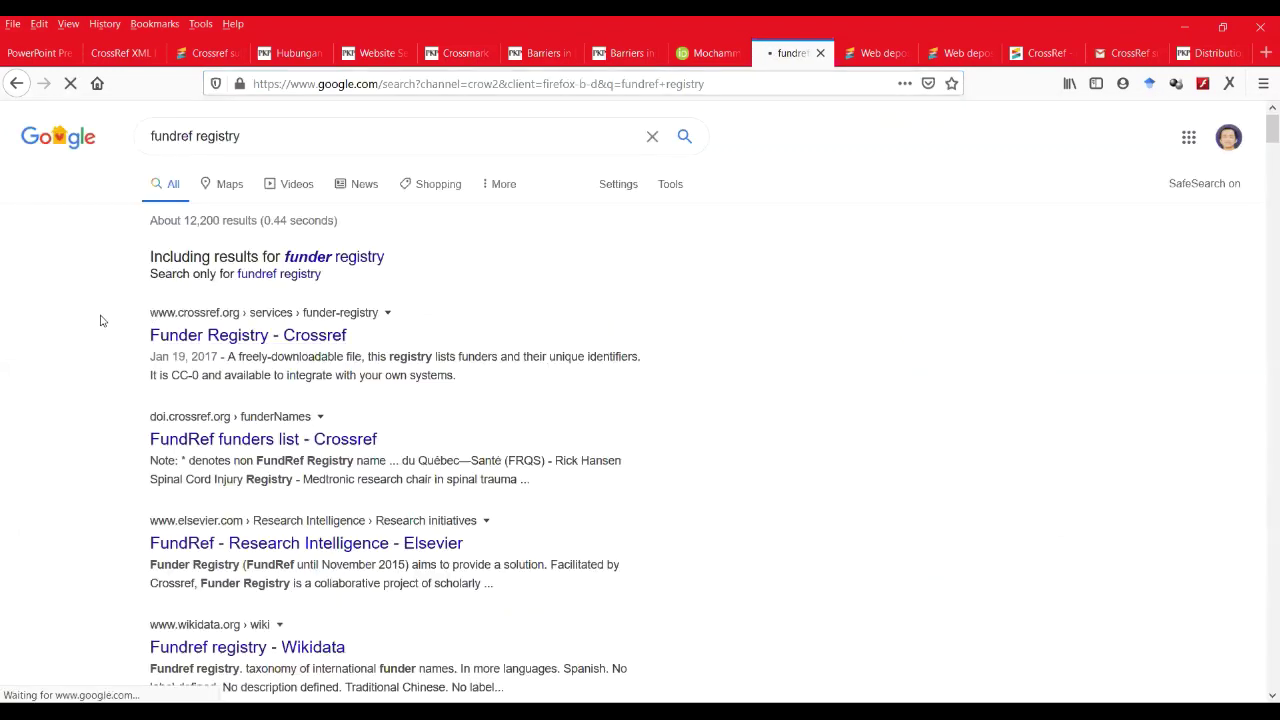
pyautogui.click(186, 342)
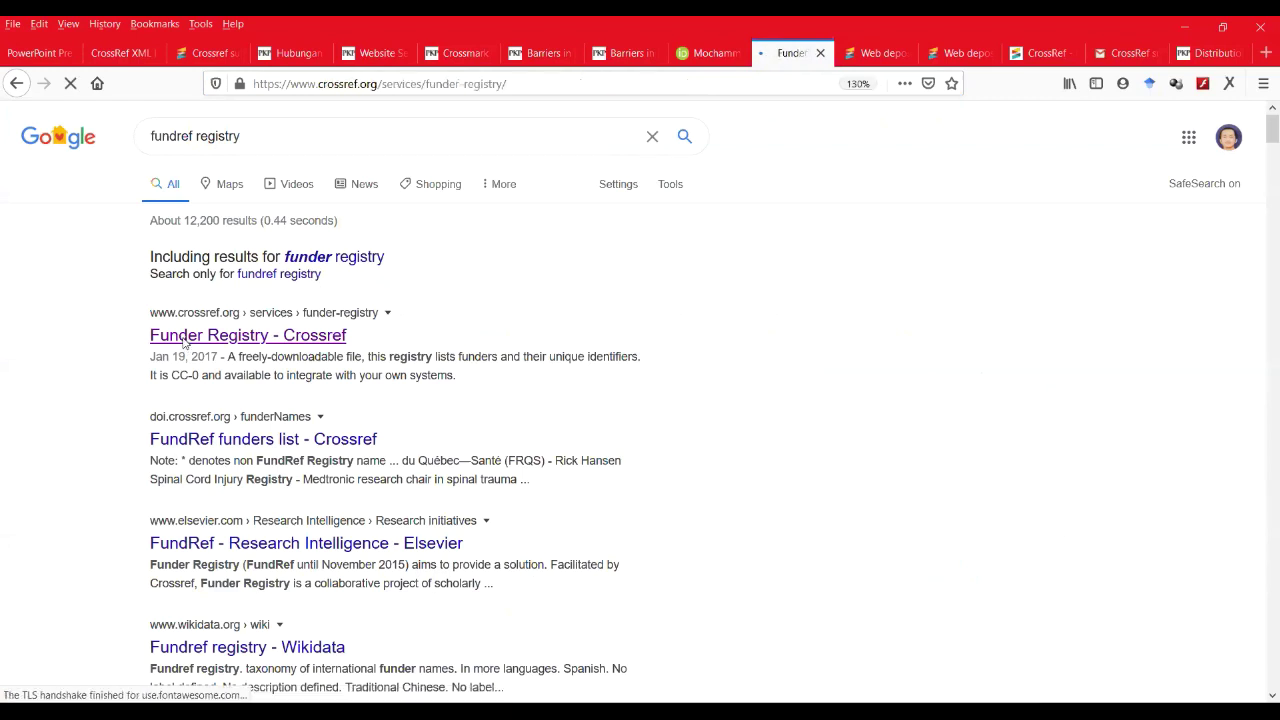
# Open the Funder Registry's freely-downloadable file on GitHub, read through the repository page and return to the Funder Registry page.
pyautogui.scroll(-3, 343, 407)
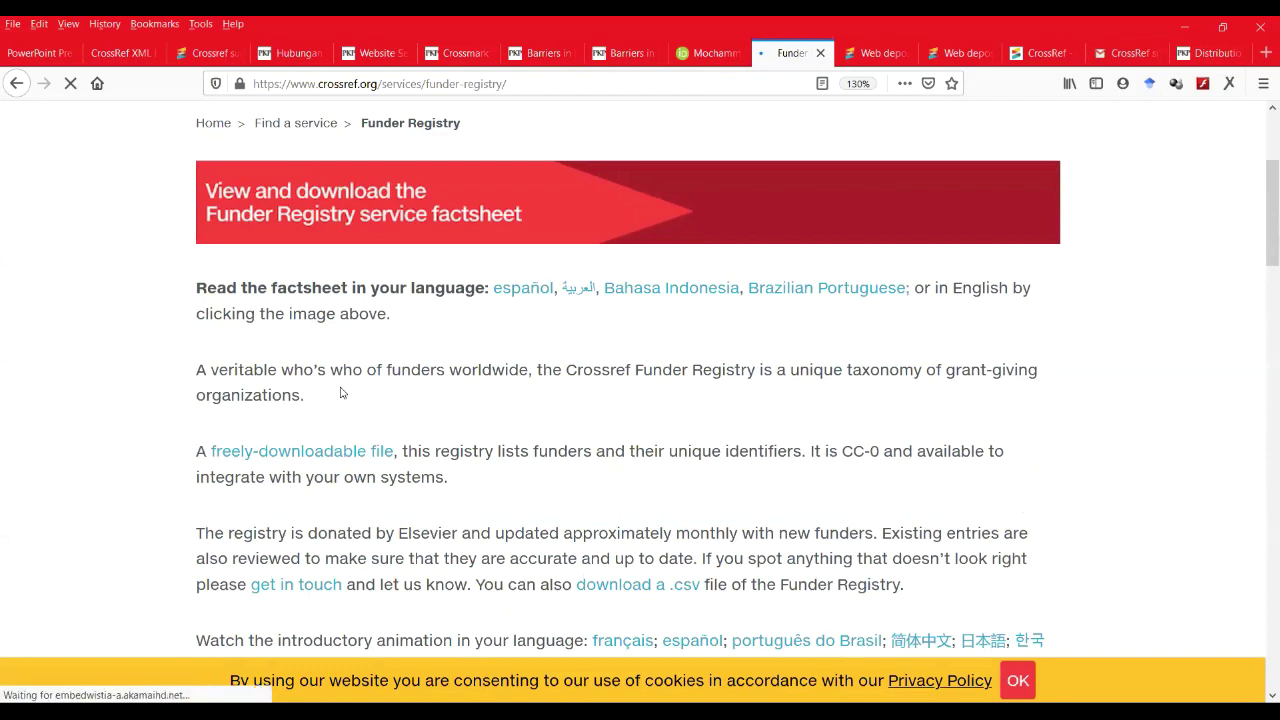
pyautogui.scroll(-1, 354, 386)
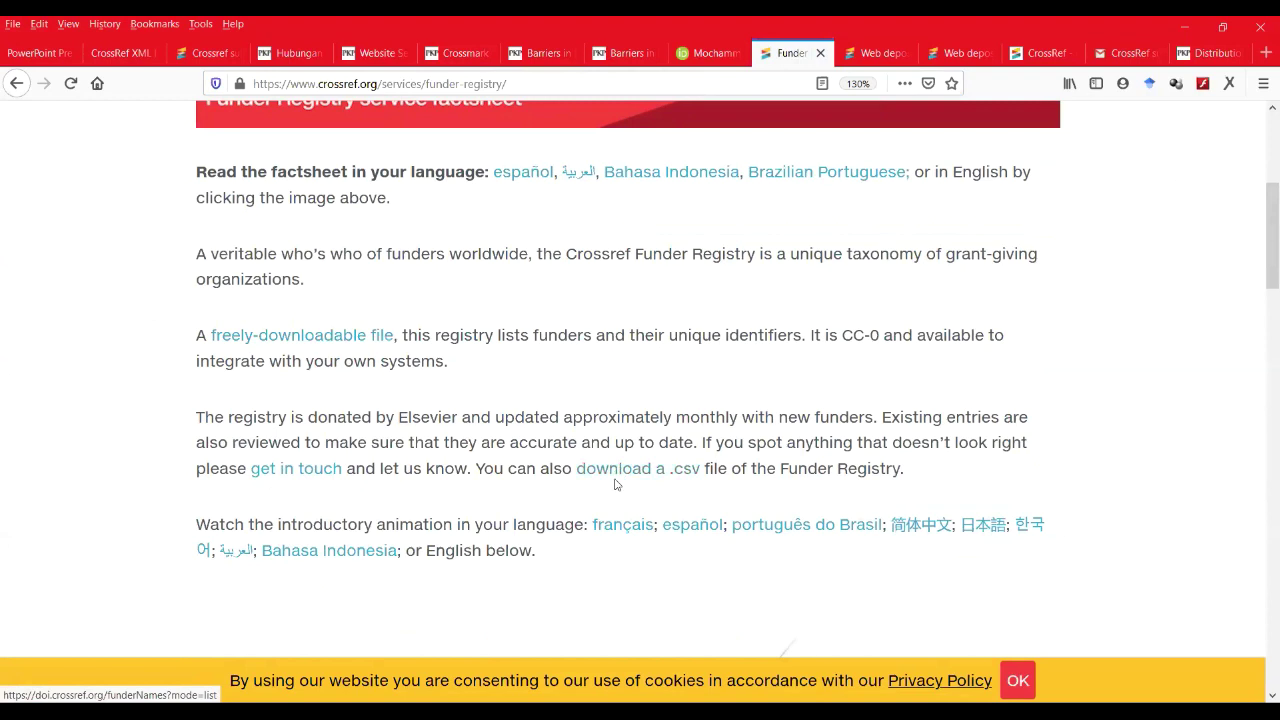
pyautogui.click(321, 343)
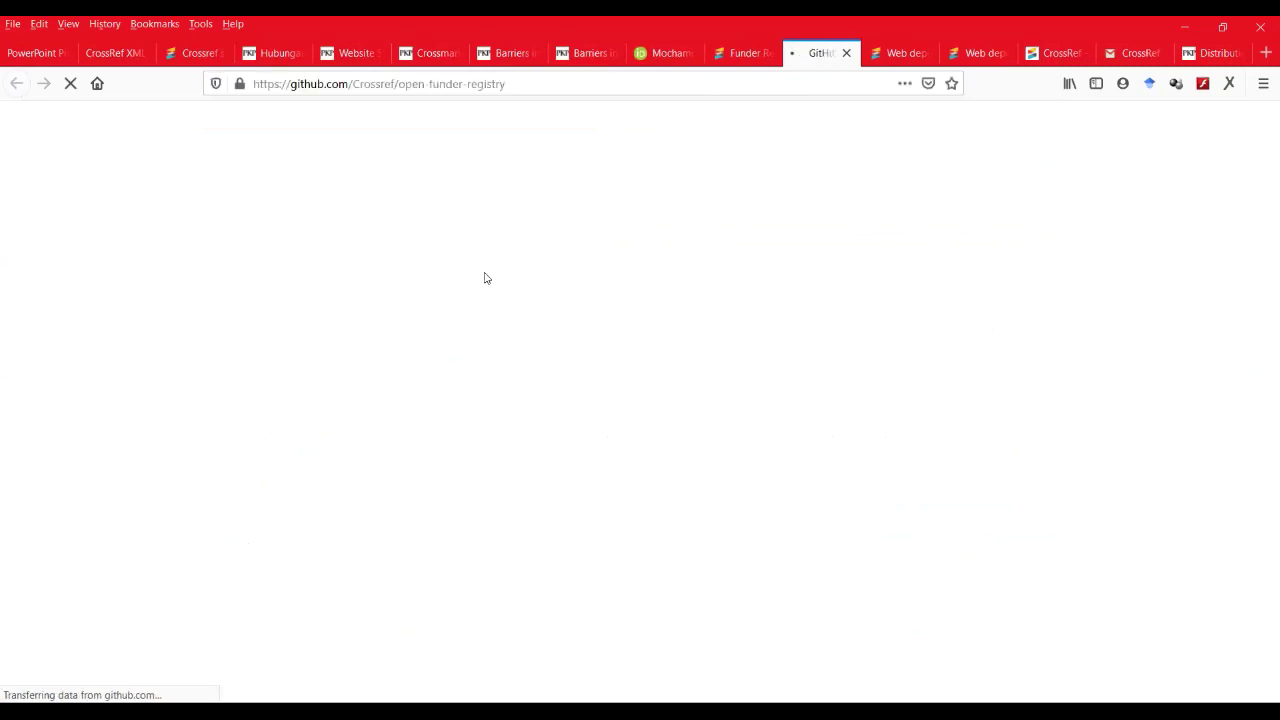
pyautogui.scroll(-3, 491, 429)
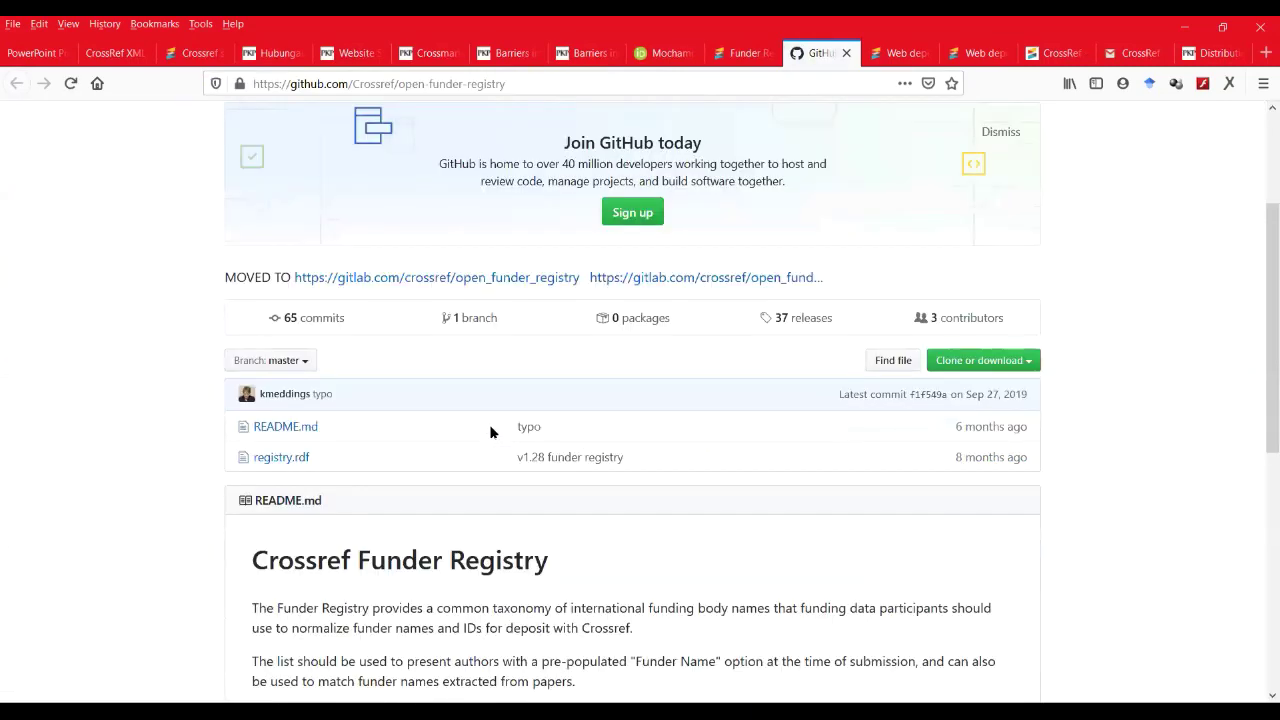
pyautogui.scroll(-1, 489, 424)
pyautogui.scroll(-3, 337, 451)
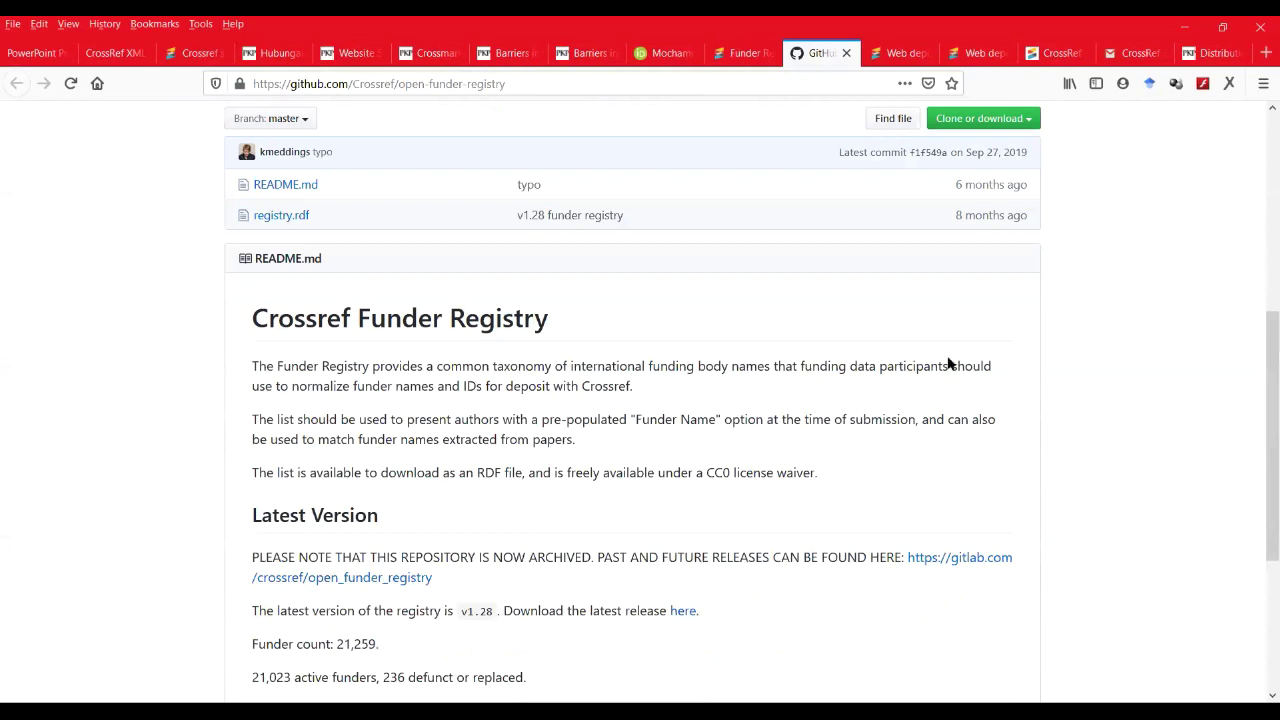
pyautogui.click(746, 60)
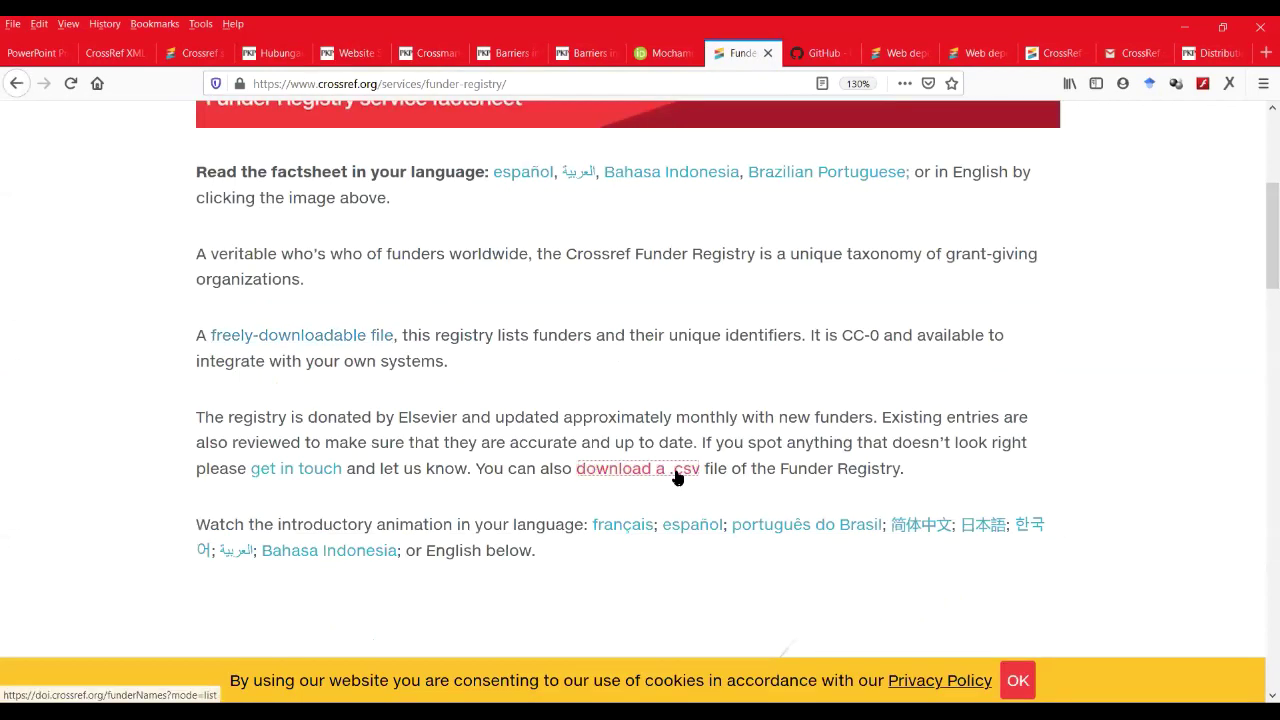
# Download the Funder Registry's .csv file, save it as funderNames, and try to open the downloaded file.
pyautogui.click(678, 479)
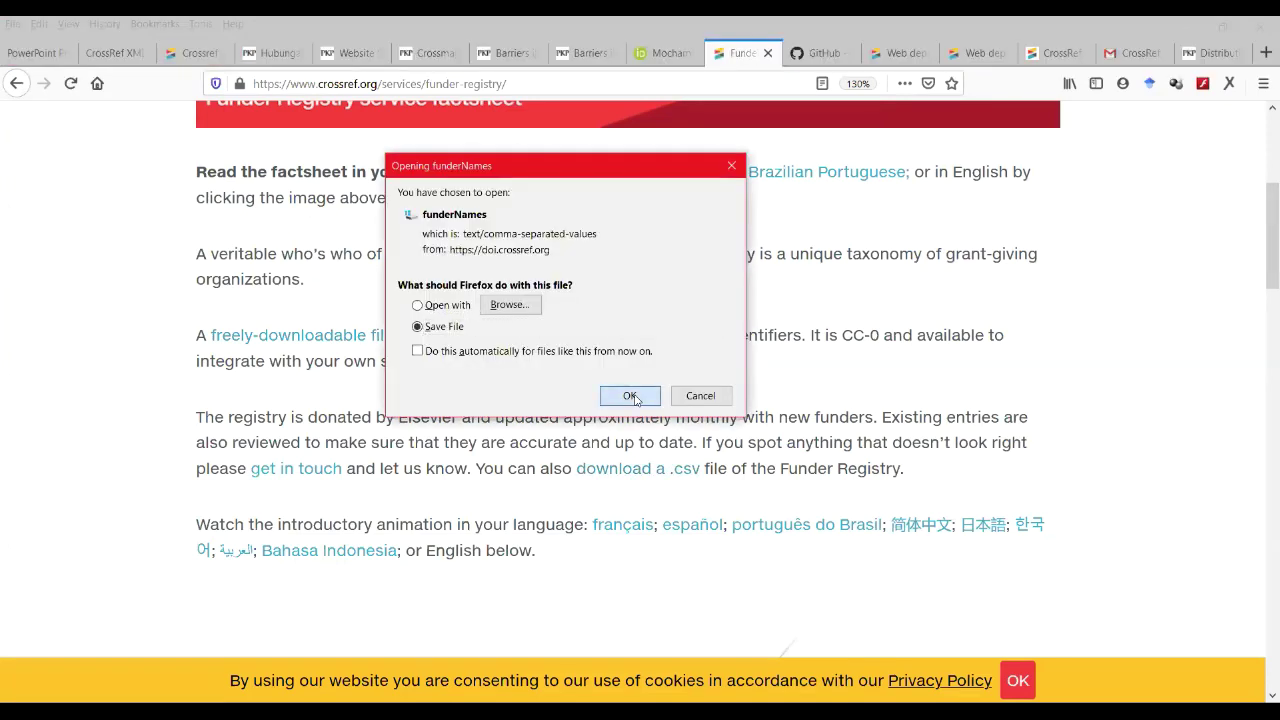
pyautogui.click(630, 396)
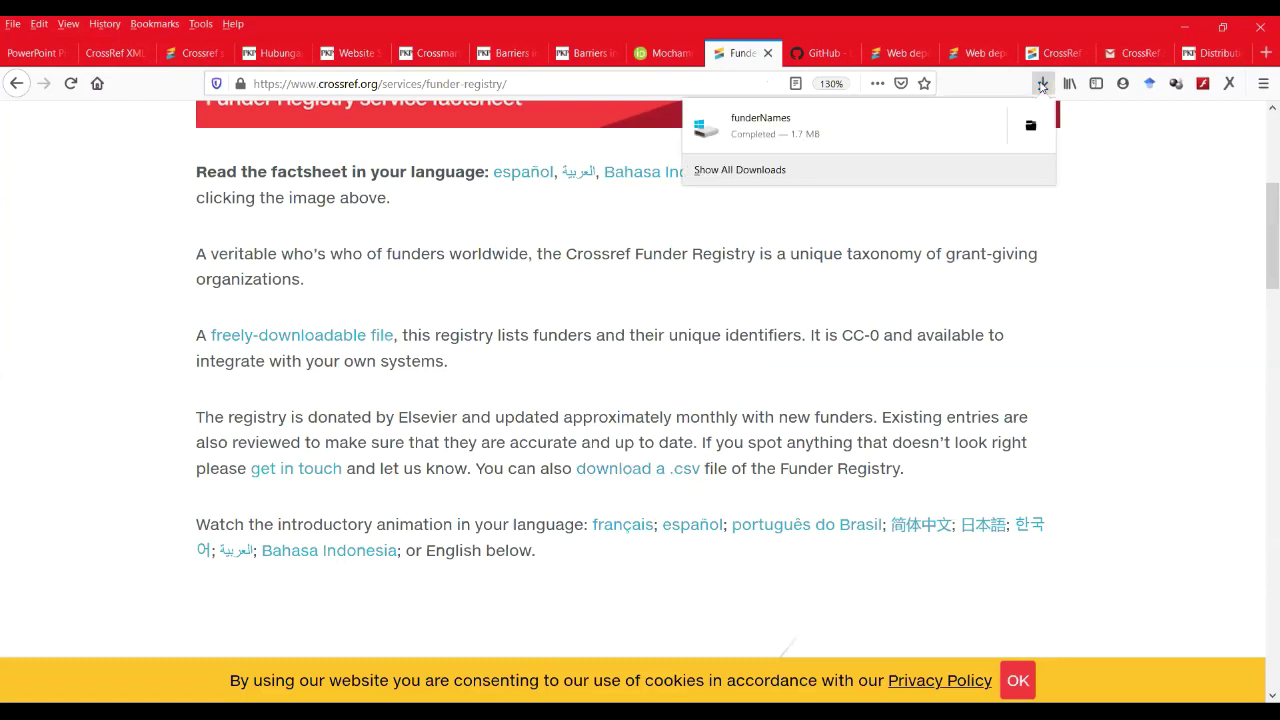
pyautogui.click(860, 126)
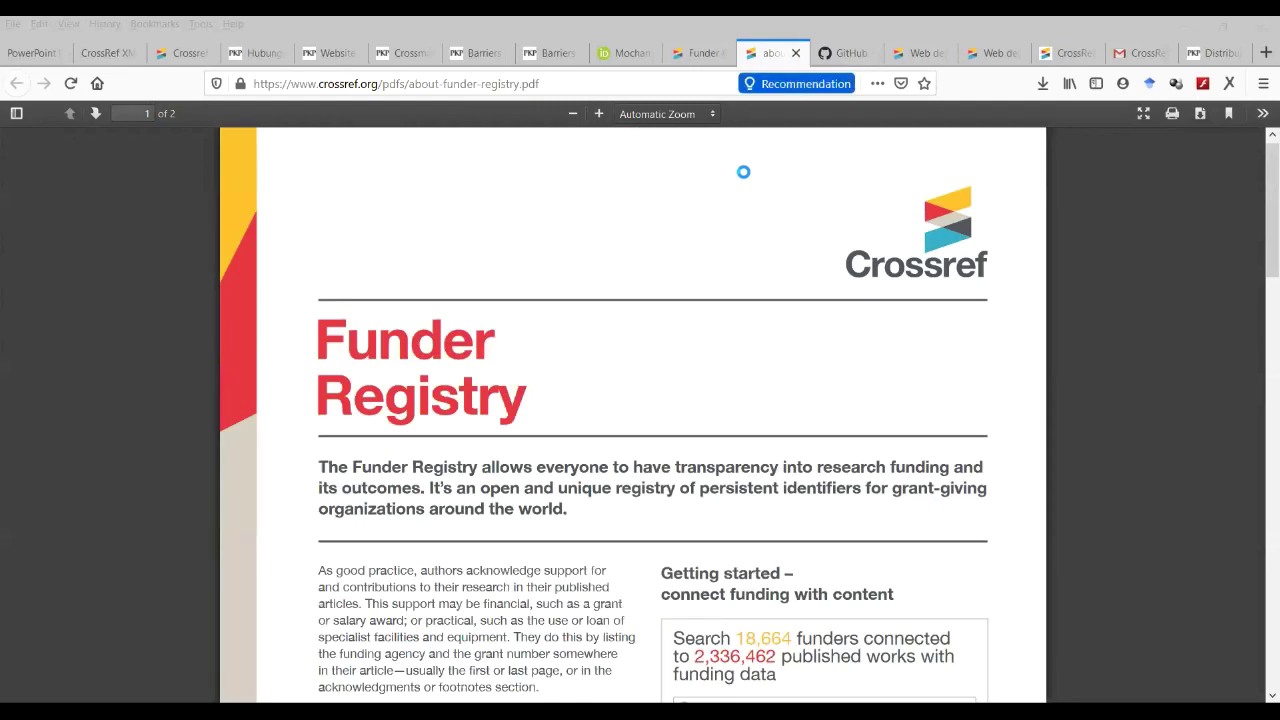
# Skim the Funder Registry factsheet PDF for its funder search, and search Google for "funder crossreff org".
pyautogui.scroll(-10, 484, 404)
pyautogui.scroll(-5, 484, 404)
pyautogui.scroll(9, 484, 404)
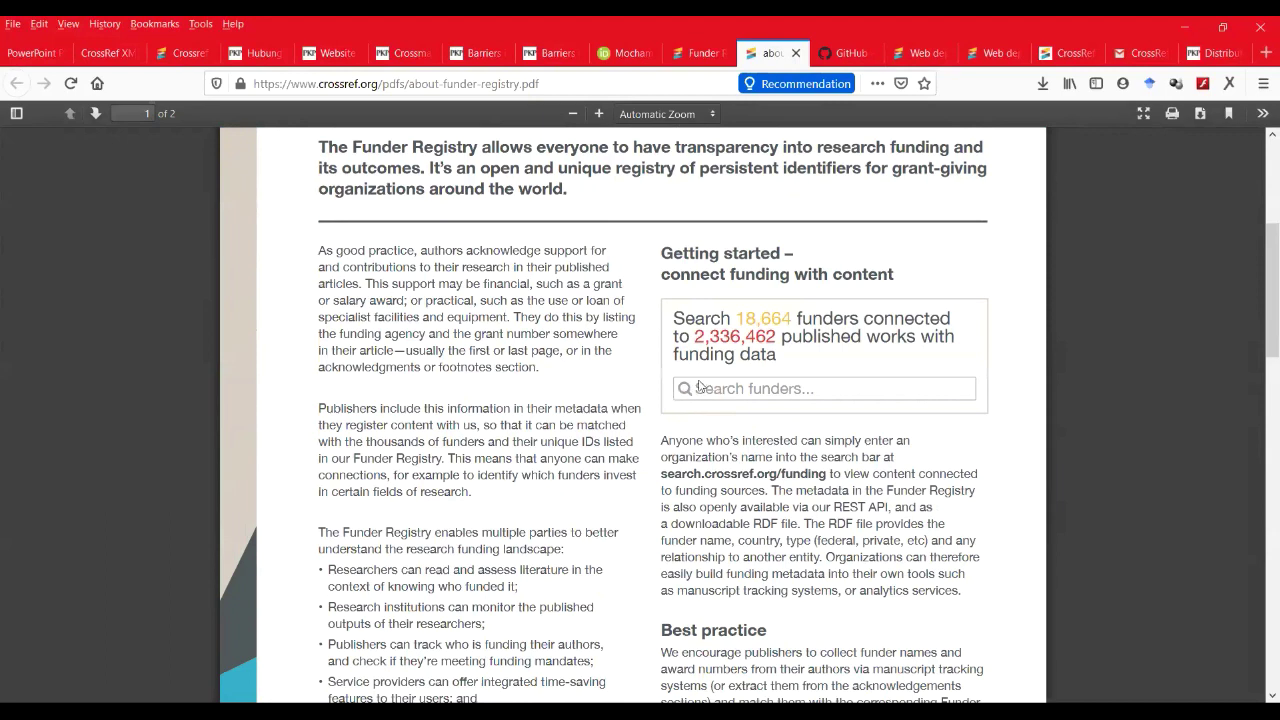
pyautogui.click(726, 84)
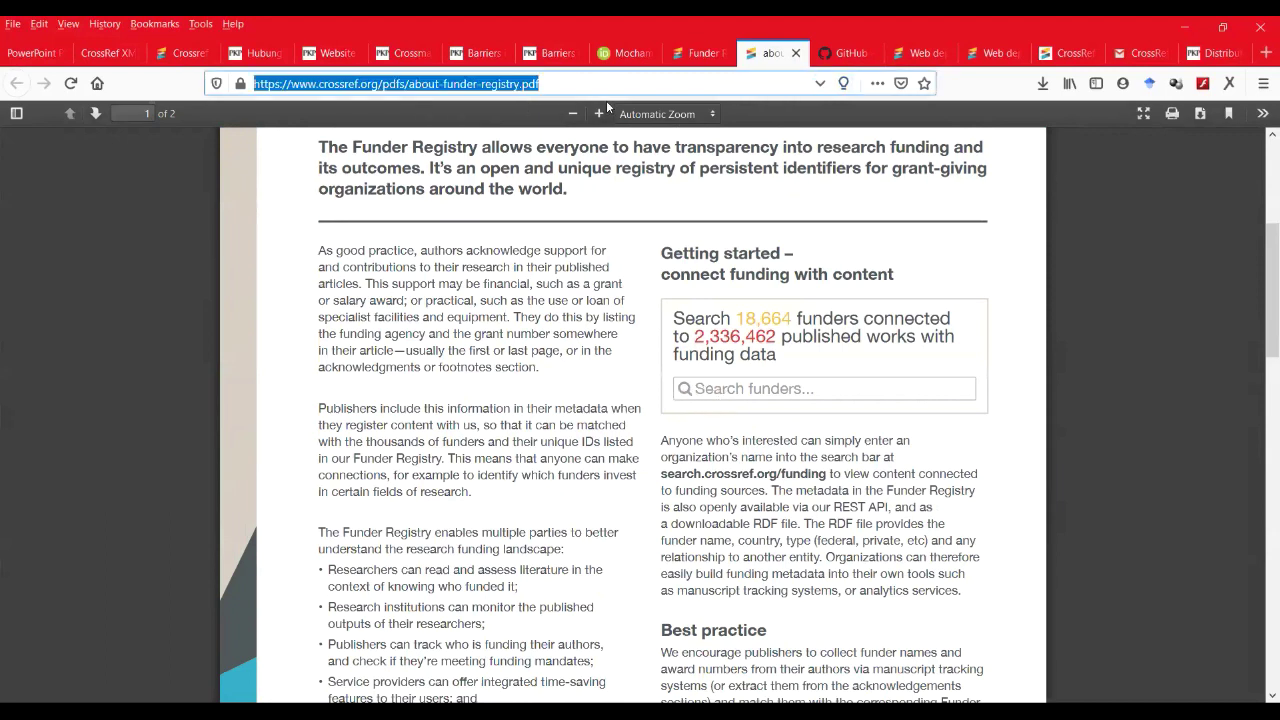
pyautogui.write('funder ')
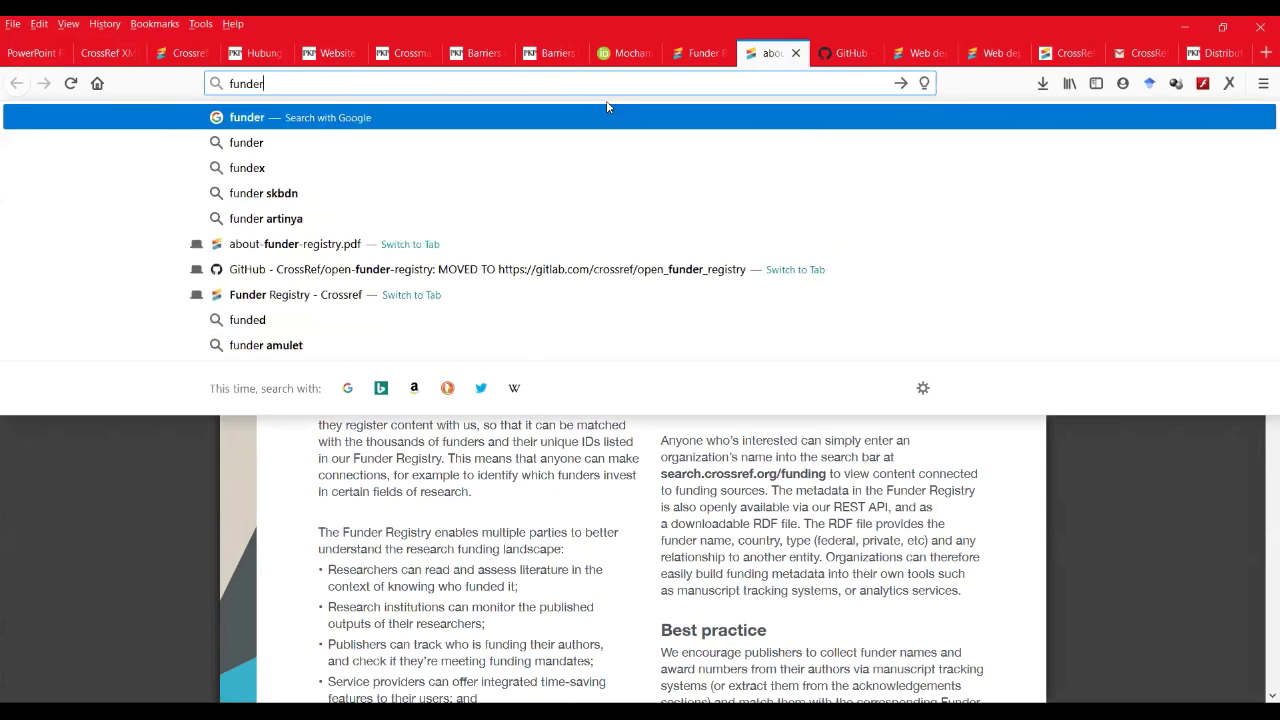
pyautogui.write('cross')
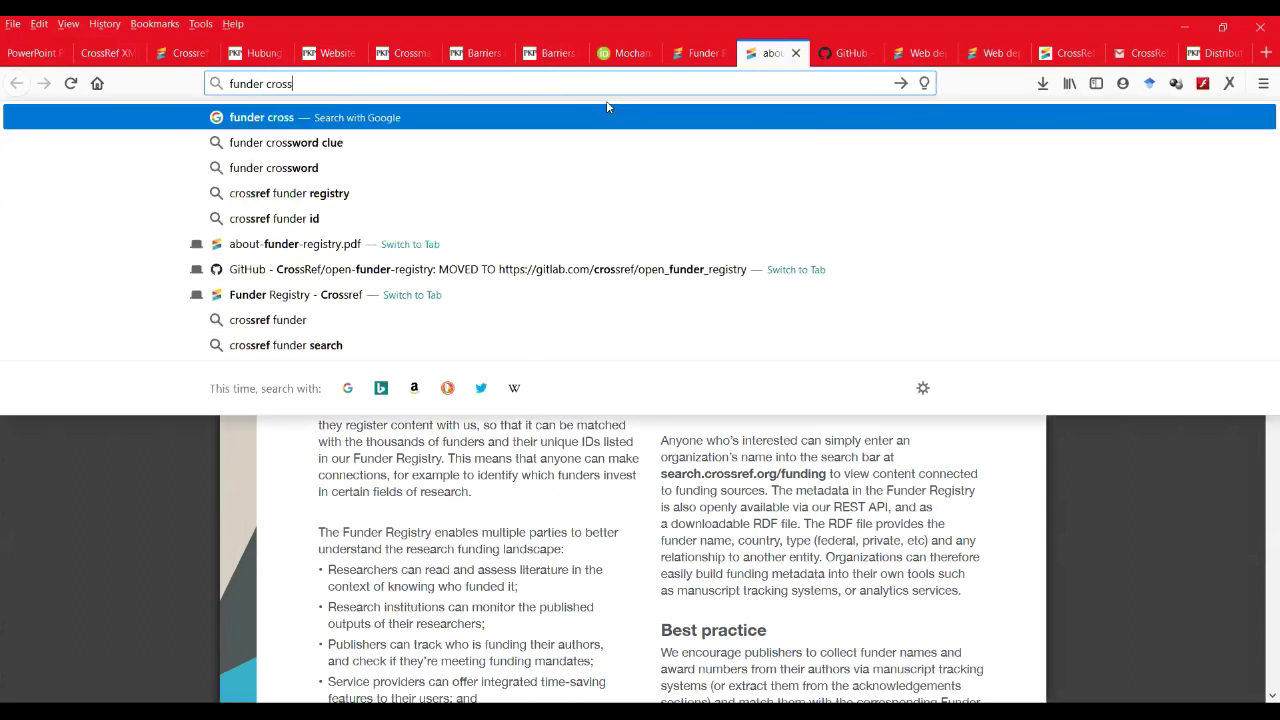
pyautogui.write('reff')
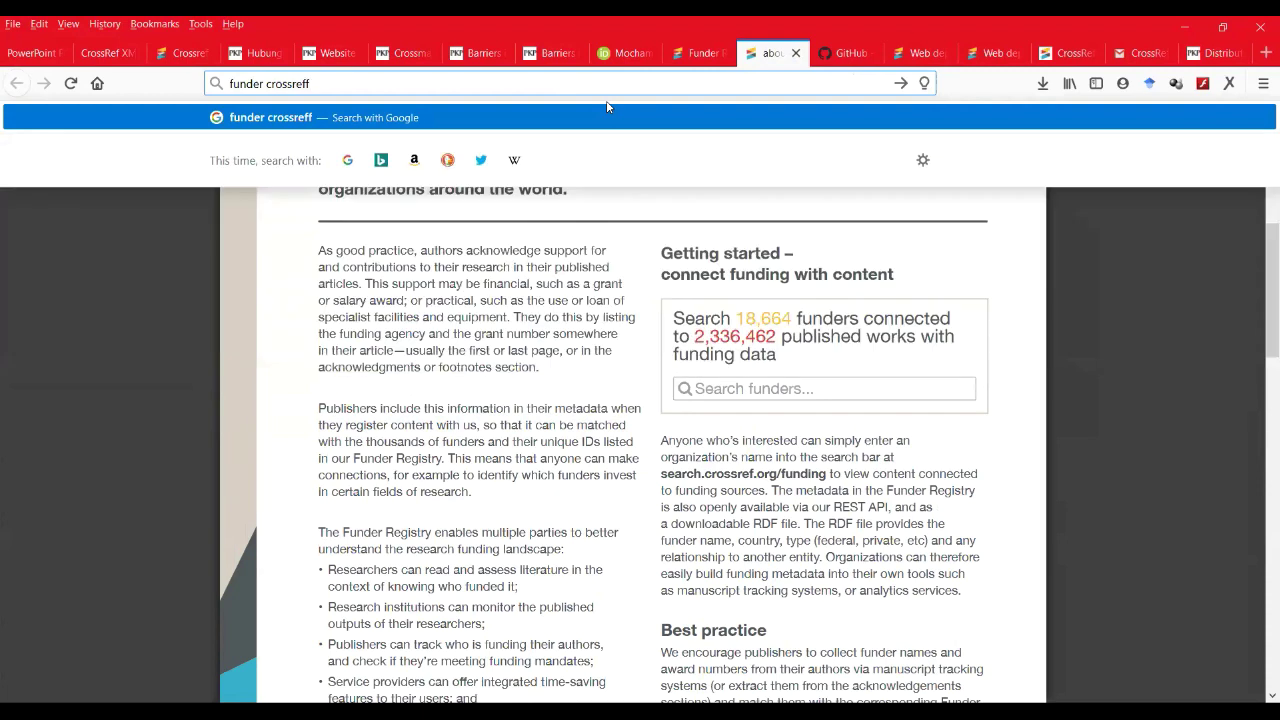
pyautogui.write(' org')
pyautogui.press('Return')
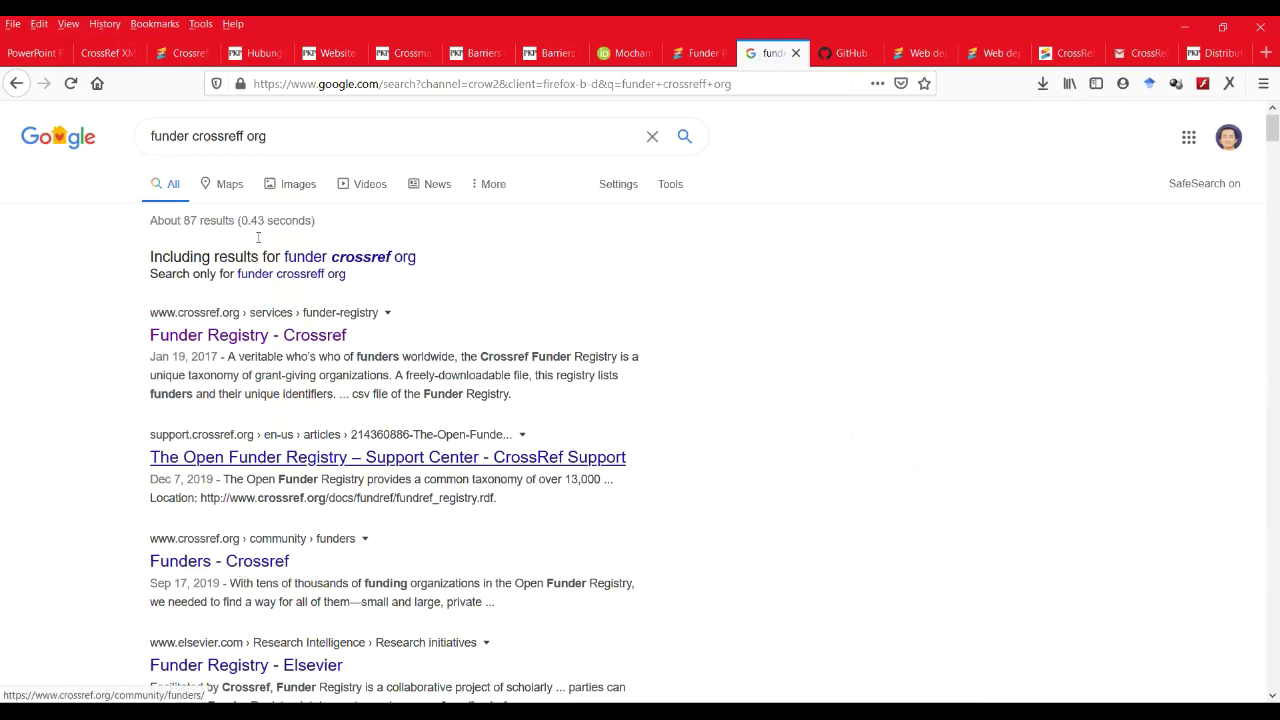
# Go to the Crossref metadata search site at search.crossref.org.
pyautogui.click(262, 88)
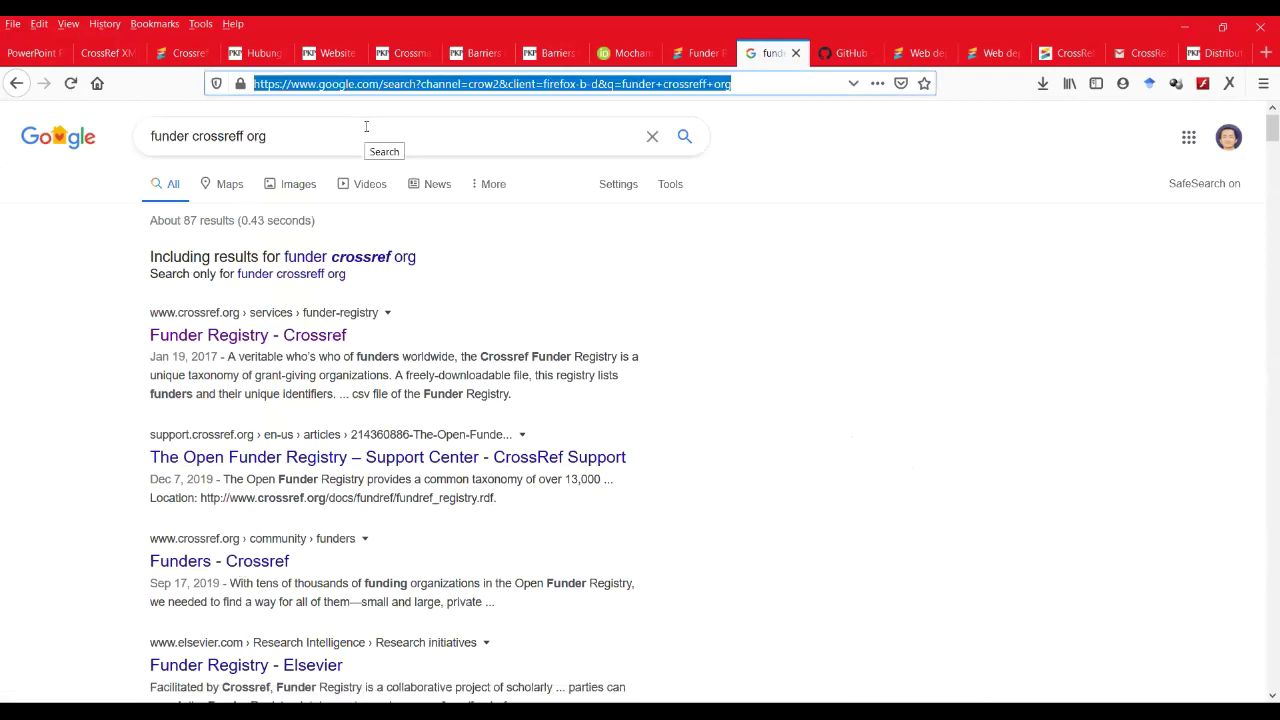
pyautogui.write('search')
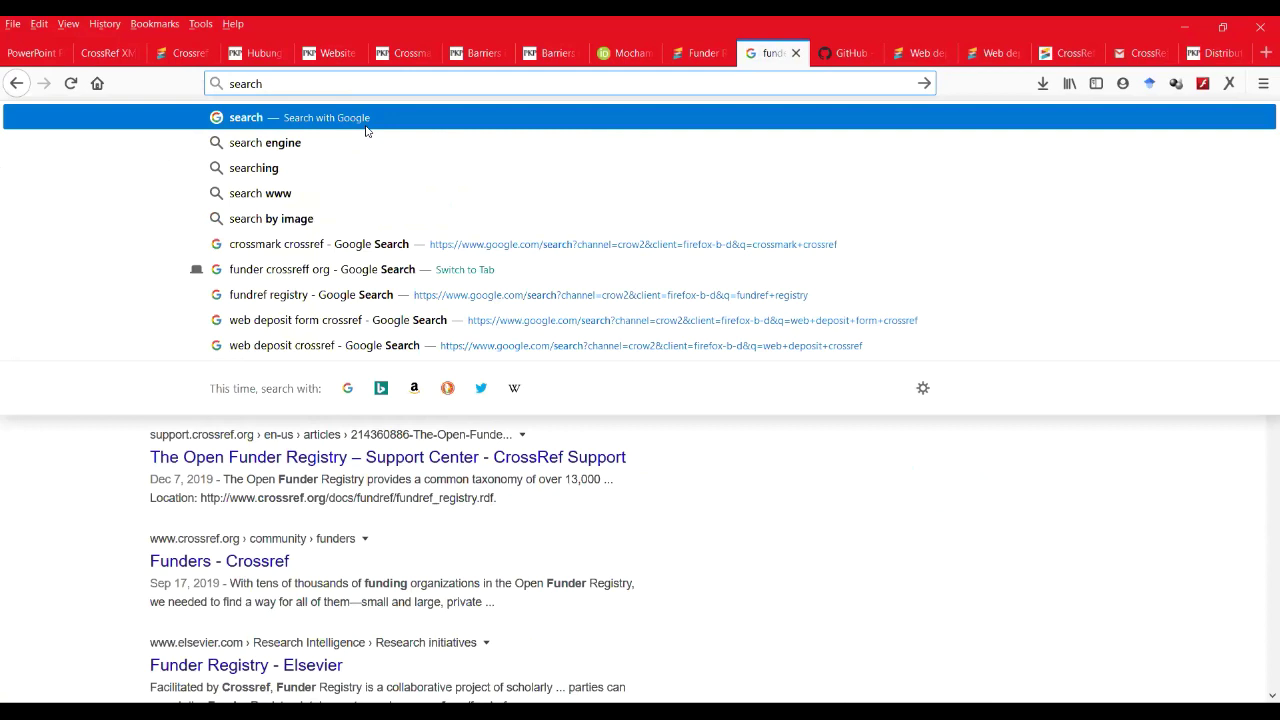
pyautogui.write('.crossref')
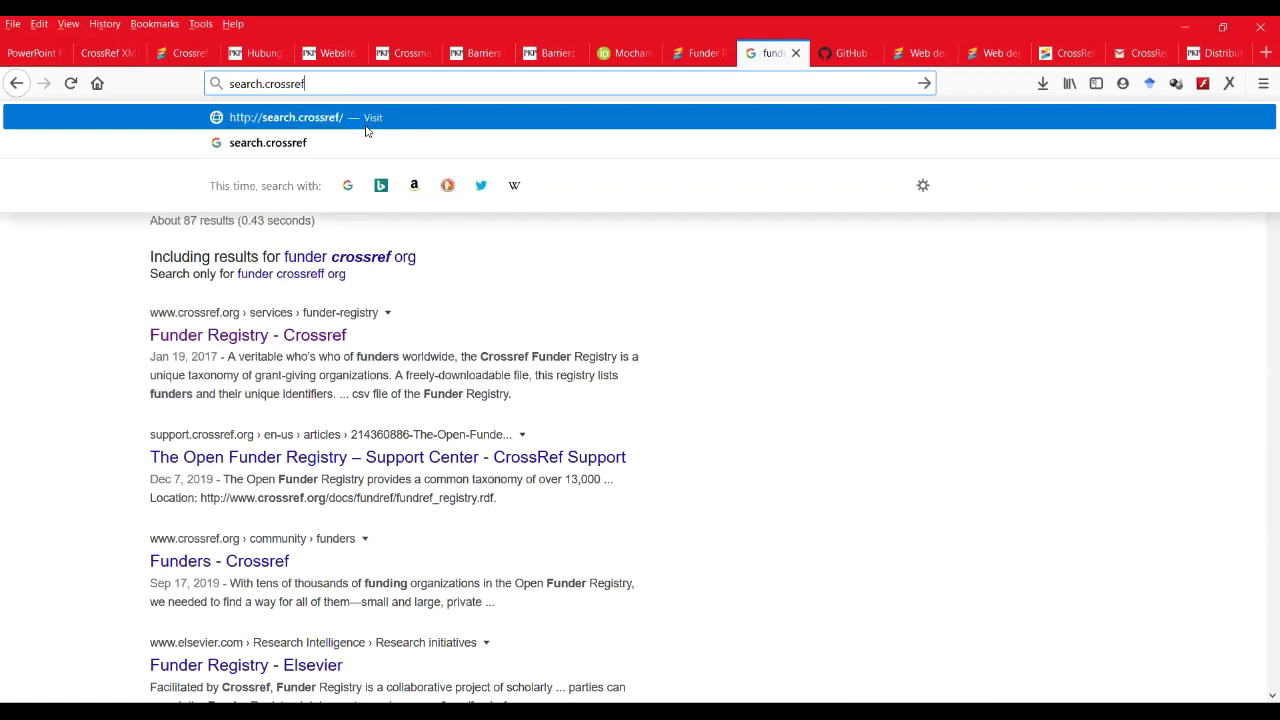
pyautogui.write('.org')
pyautogui.press('Return')
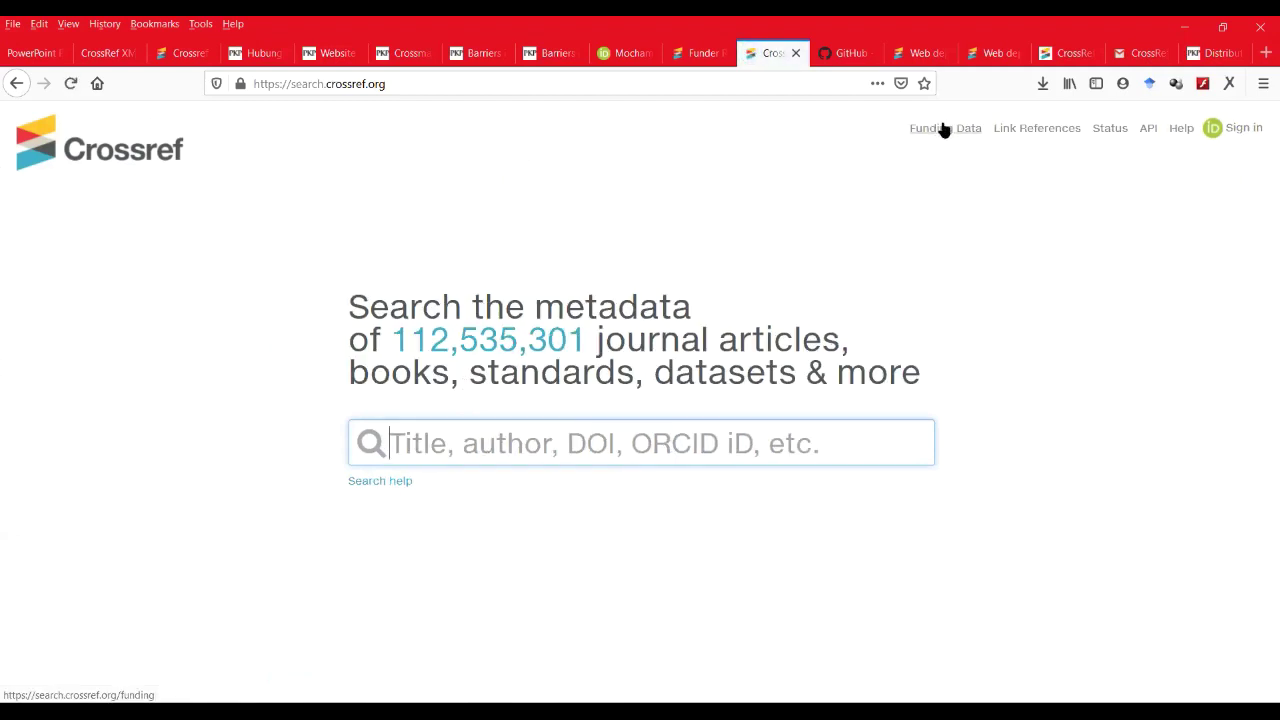
# Check the Funder Registry README on GitHub, and open the Funding Data search on the Crossref search site.
pyautogui.click(843, 54)
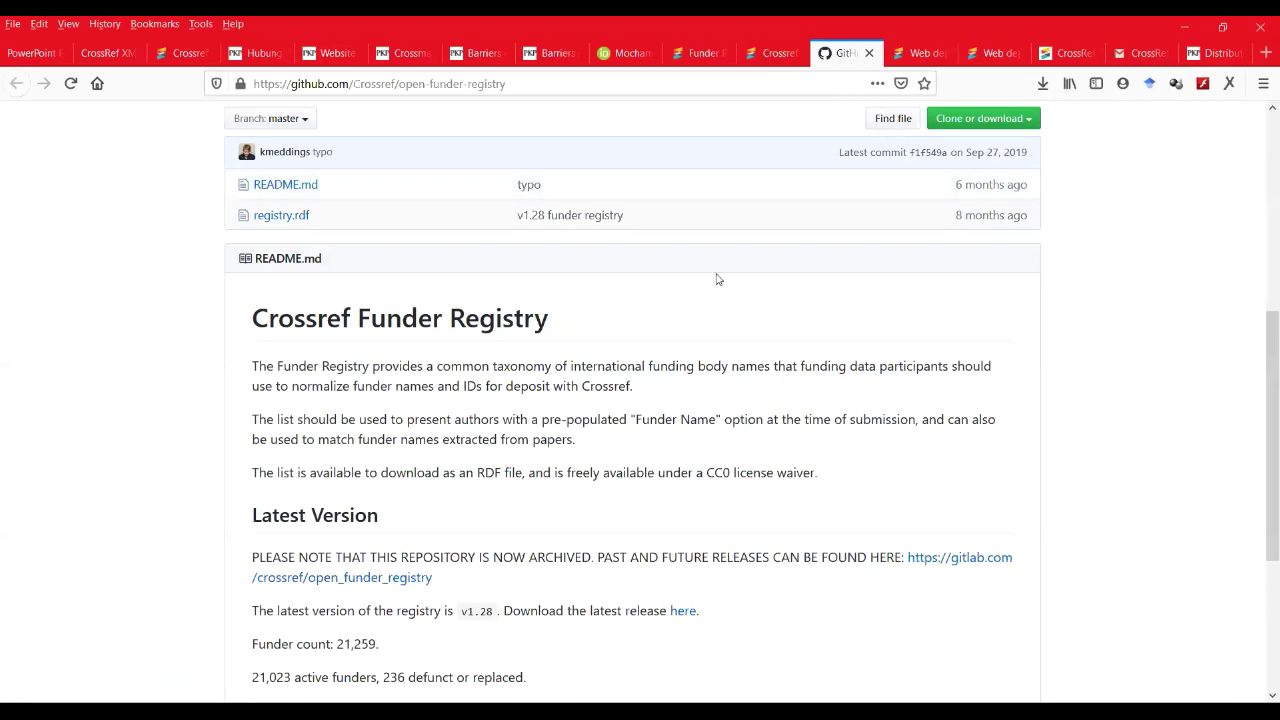
pyautogui.scroll(-2, 450, 520)
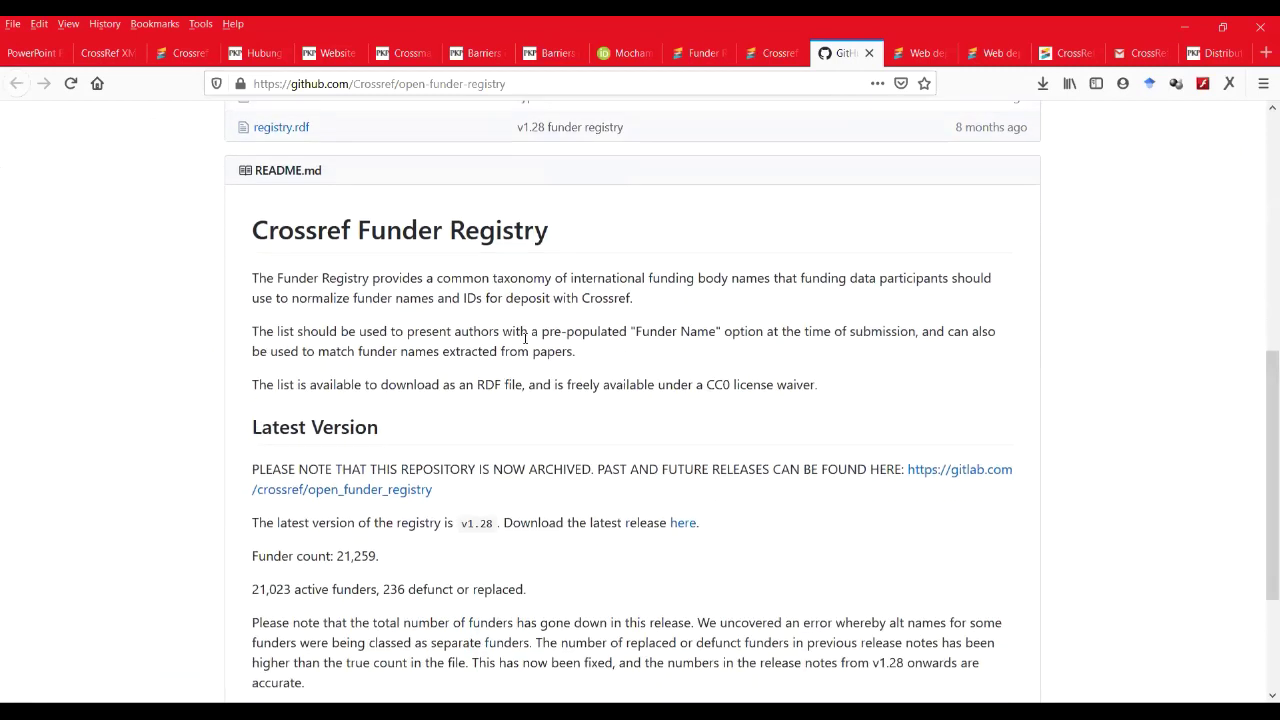
pyautogui.click(782, 60)
pyautogui.click(945, 130)
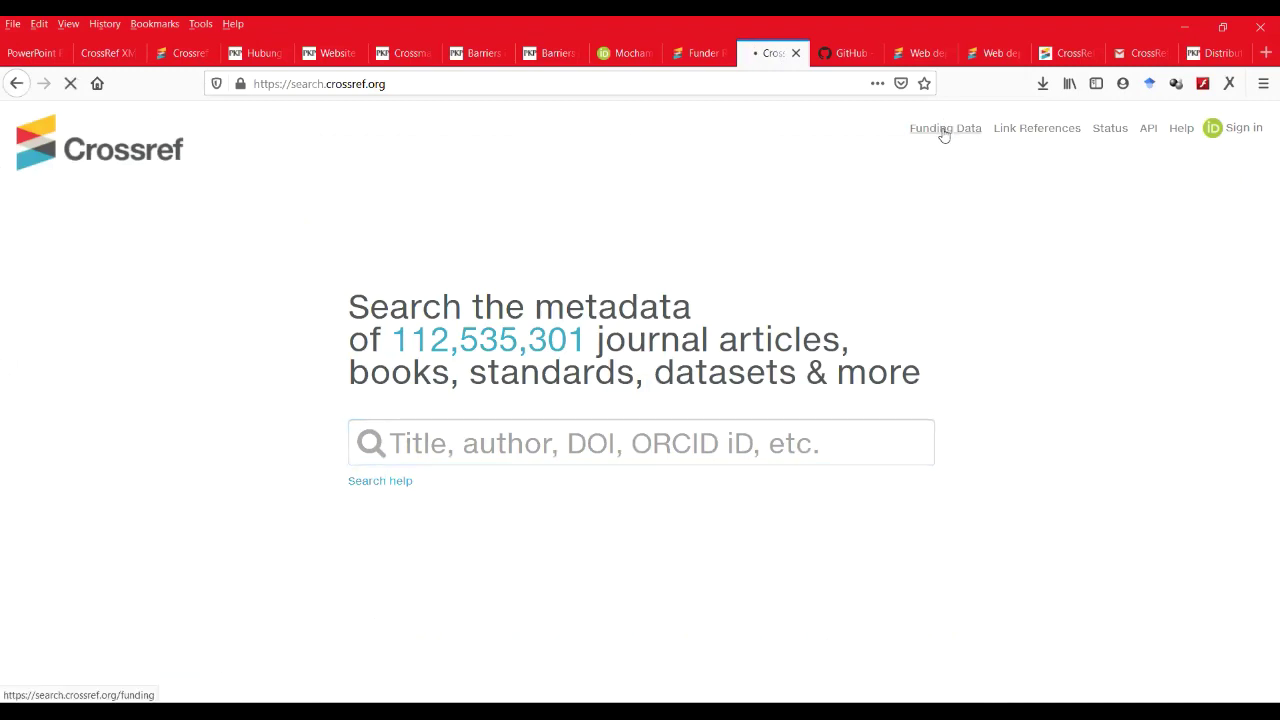
# Search the funders for "indones" and open the published works funded by Universitas Indonesia.
pyautogui.click(437, 452)
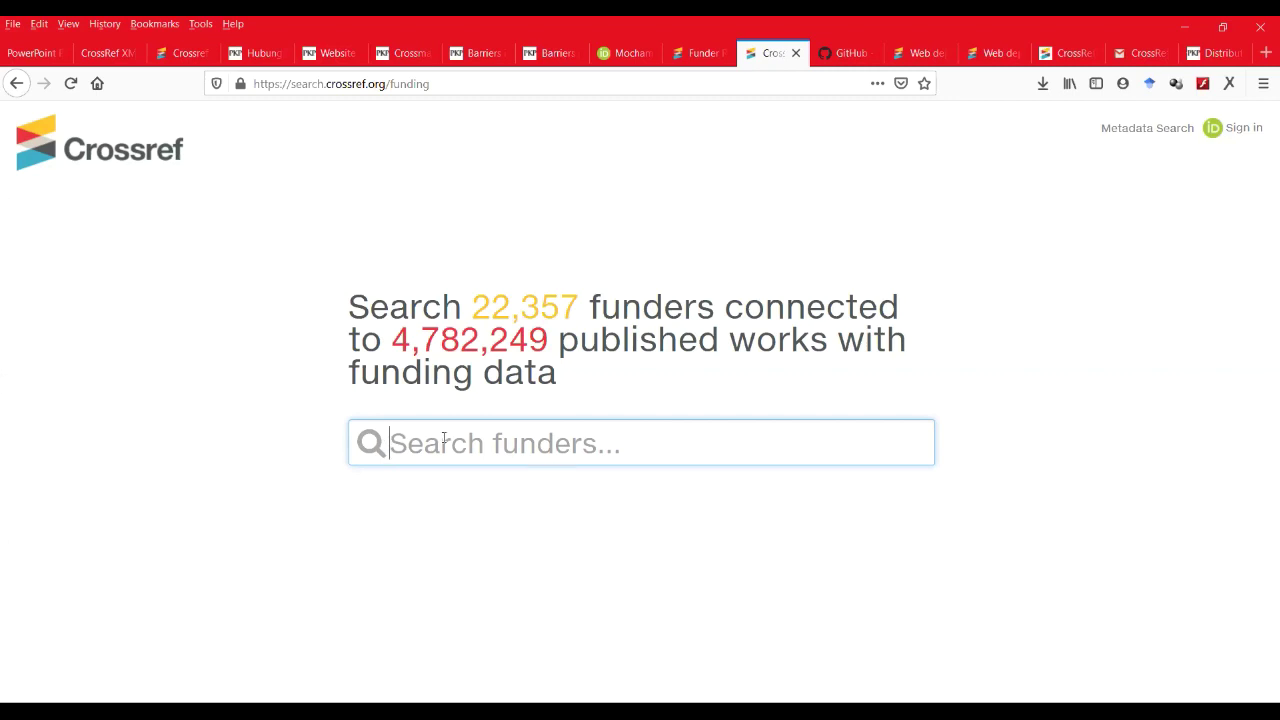
pyautogui.write('ind')
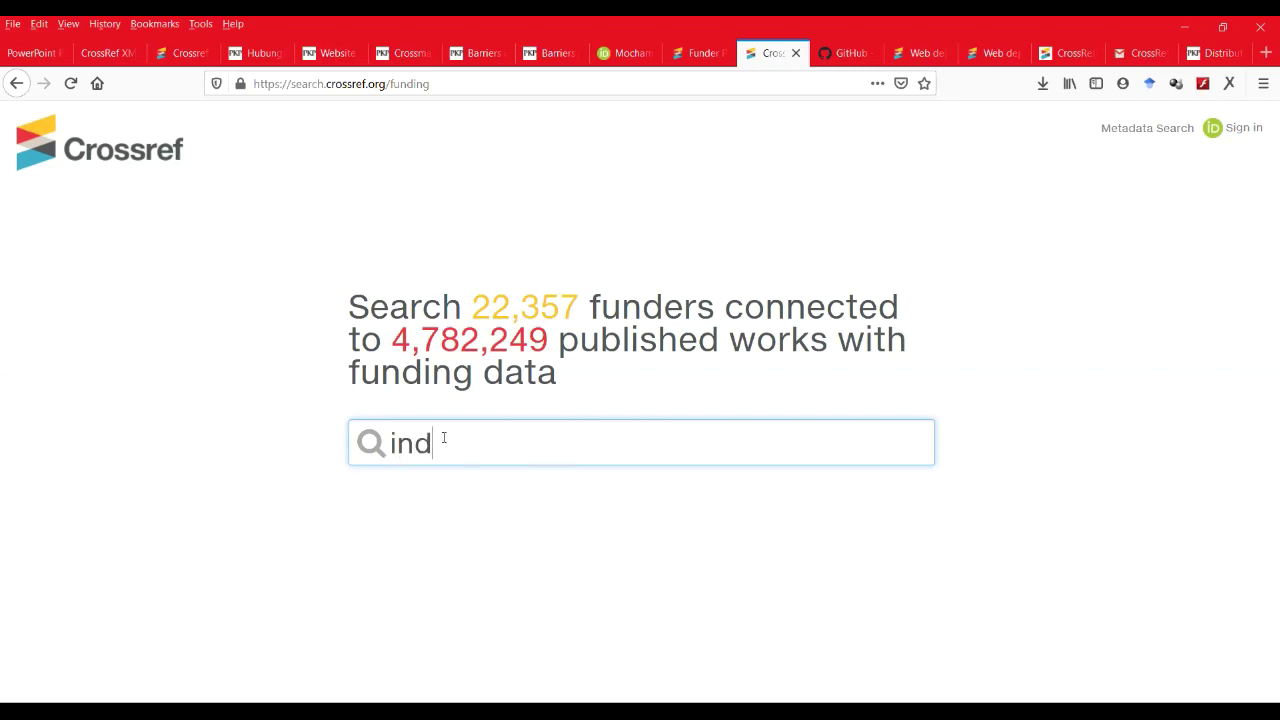
pyautogui.write('ones')
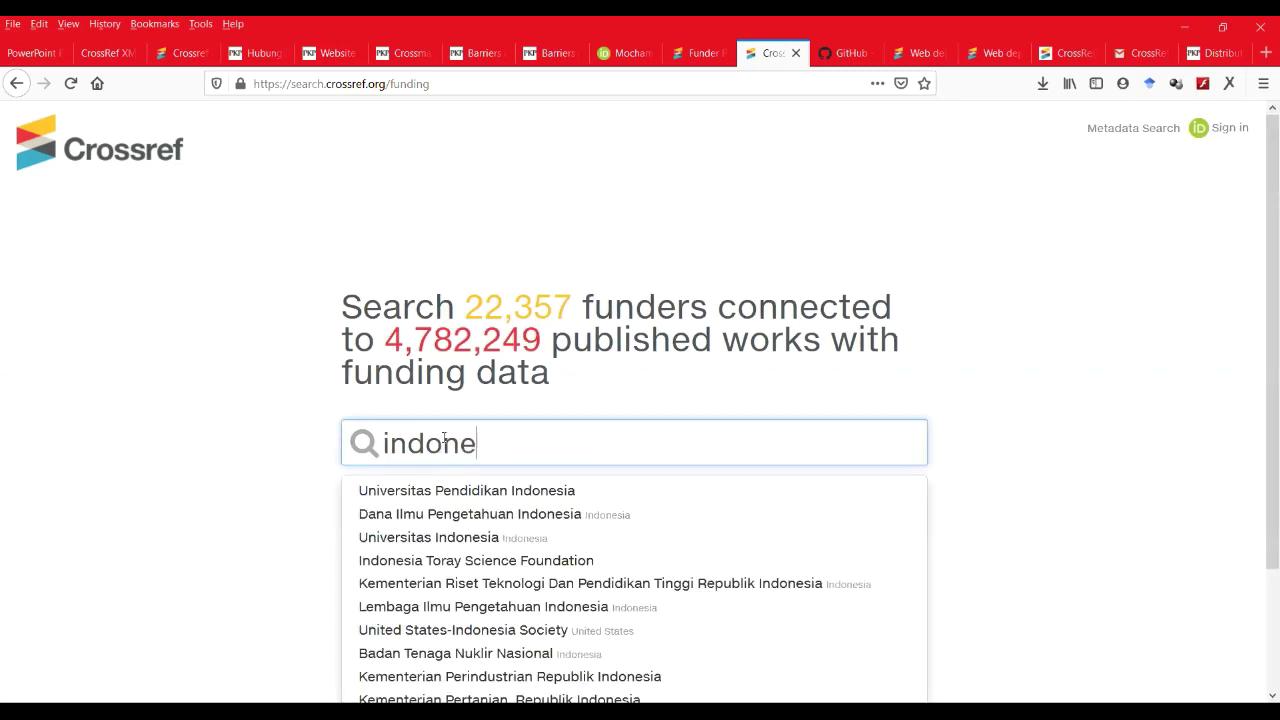
pyautogui.press('Down')
pyautogui.press('Down')
pyautogui.press('Down')
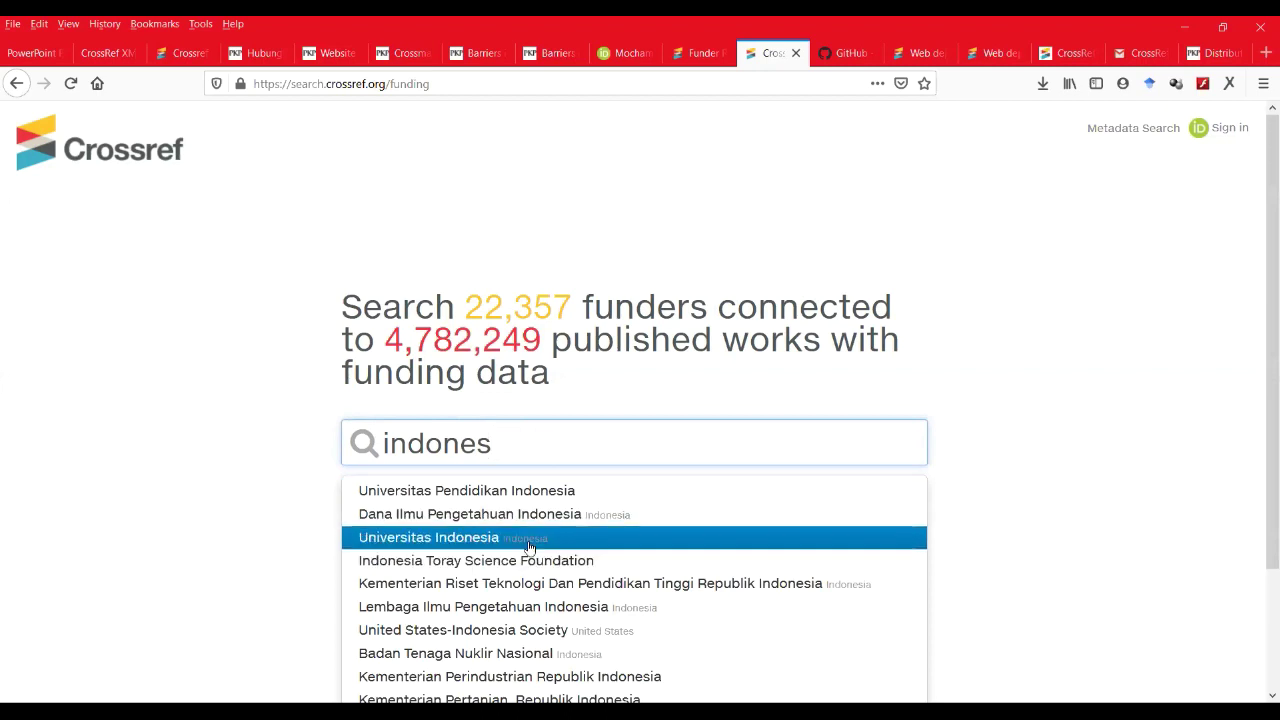
pyautogui.click(529, 545)
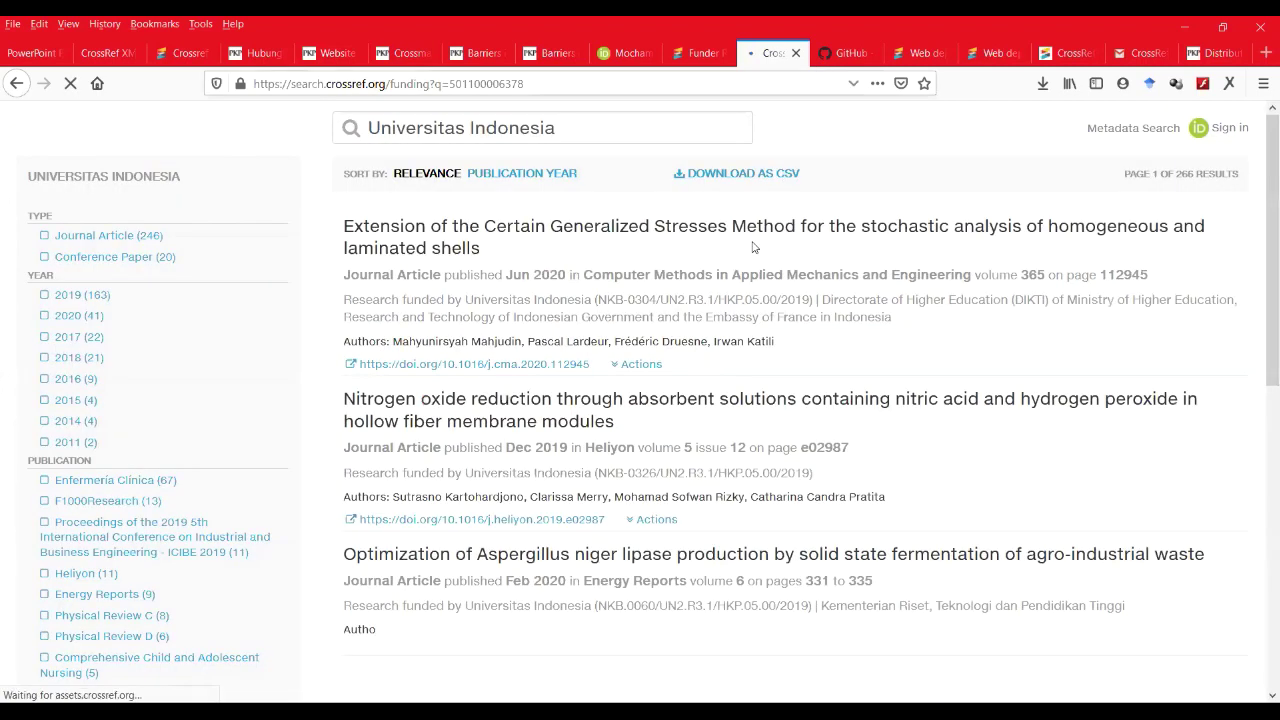
# Read the Latest Version section of the Funder Registry README on GitHub and return to the Crossref funding results.
pyautogui.click(845, 57)
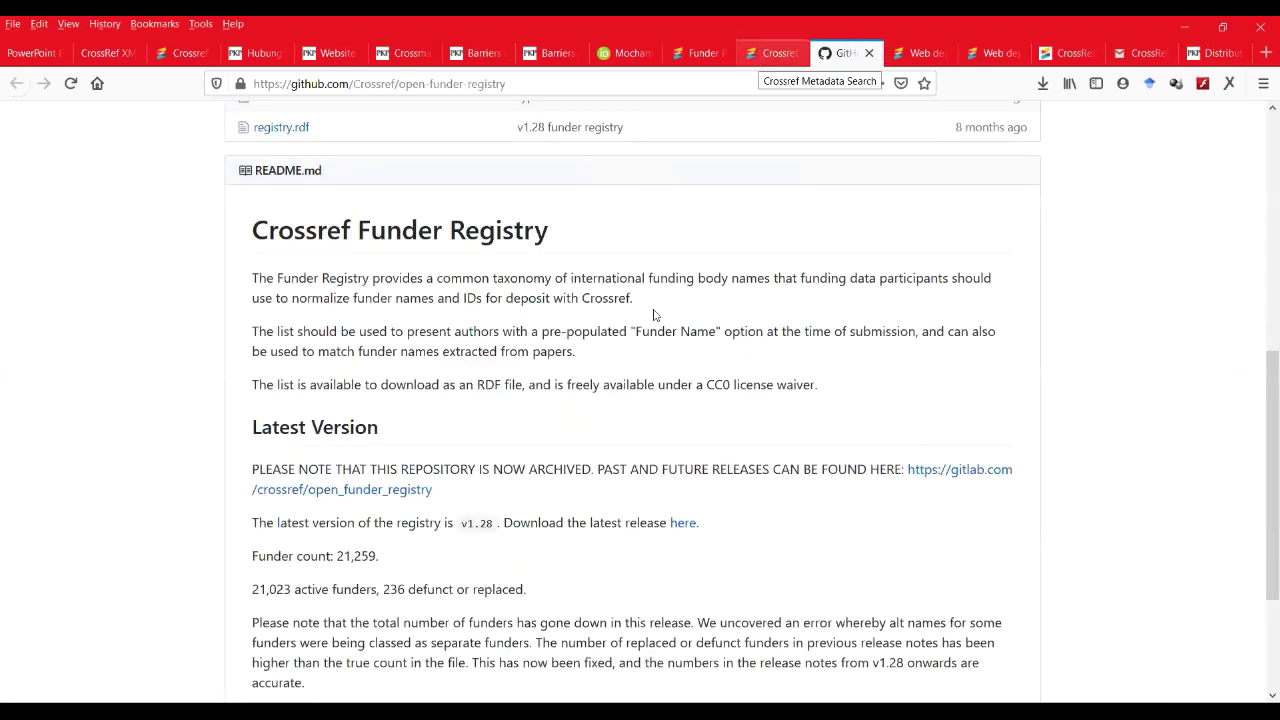
pyautogui.scroll(-3, 368, 512)
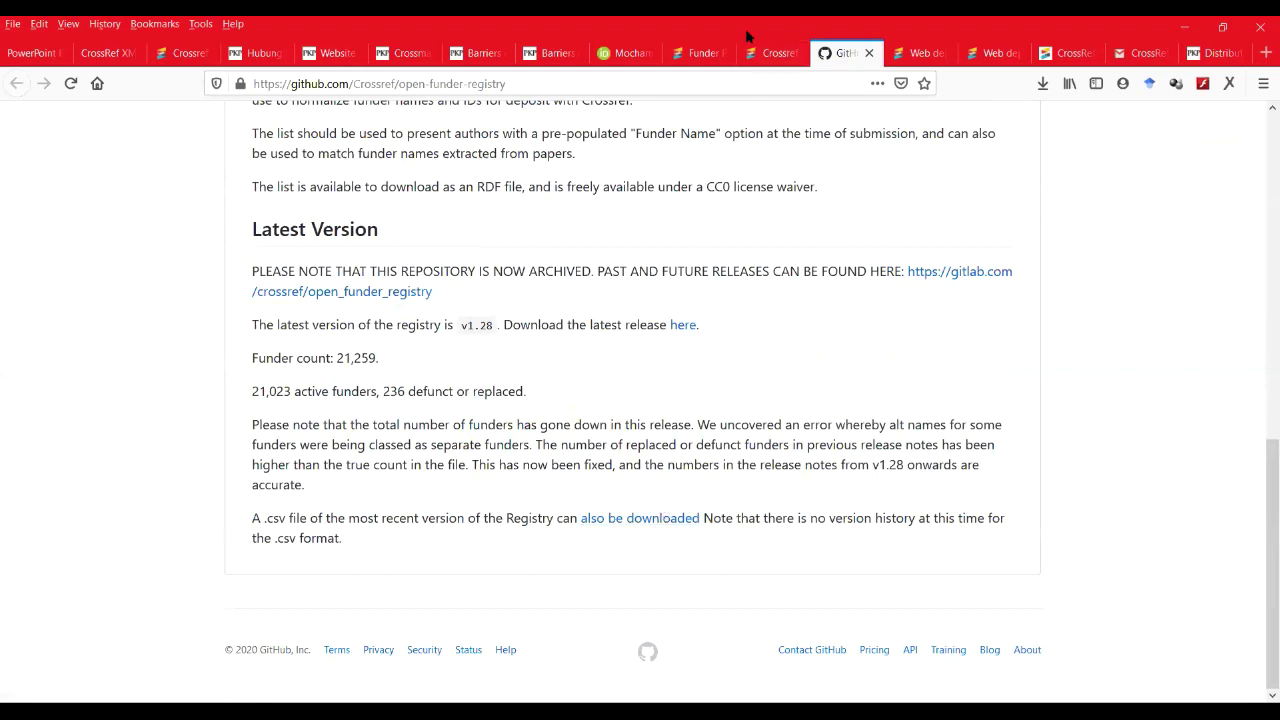
pyautogui.click(772, 53)
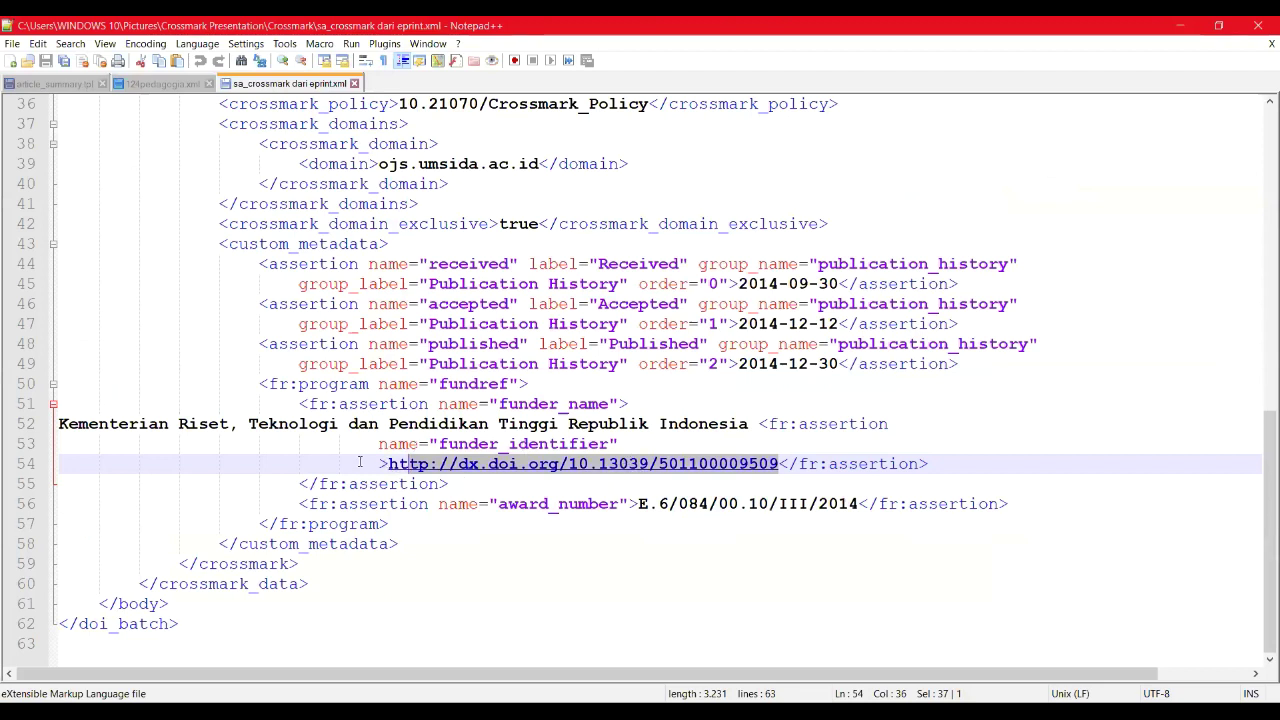
# Switch to Notepad++ and examine the funder_identifier and award_number values in sa_crossmark dari eprint.xml.
pyautogui.moveTo(780, 464); pyautogui.dragTo(390, 464)
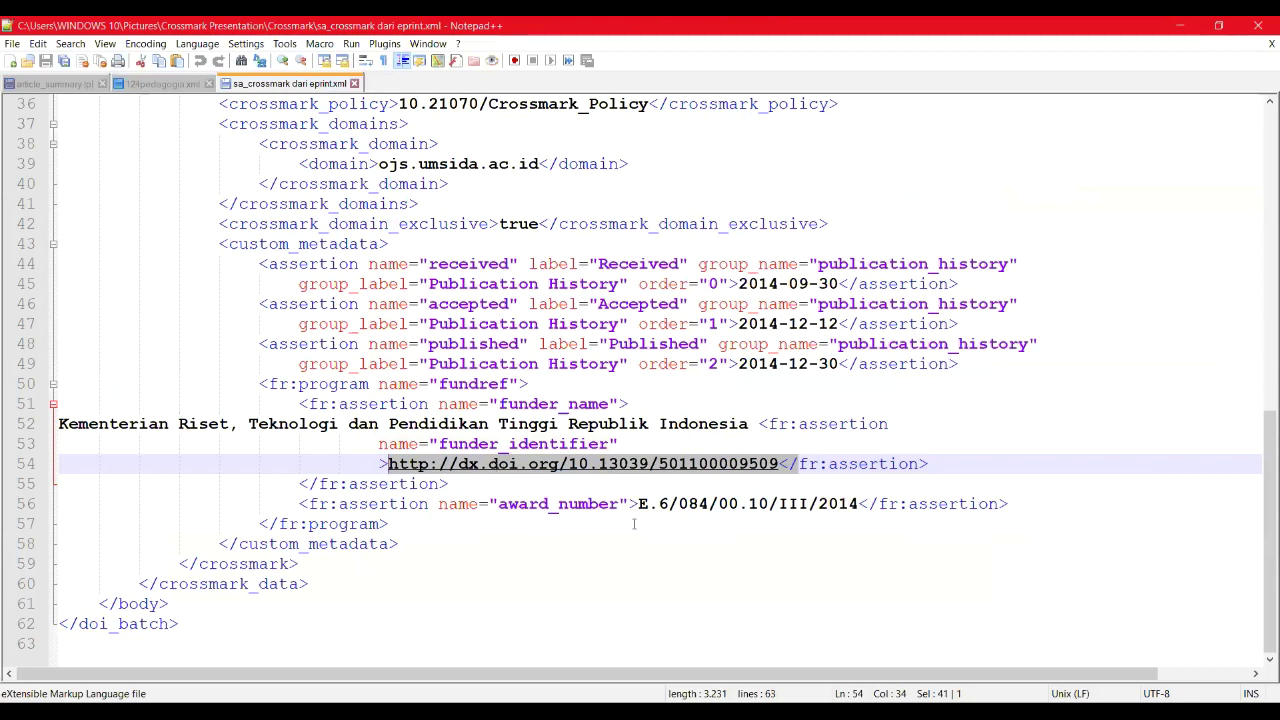
pyautogui.moveTo(639, 504); pyautogui.dragTo(858, 504)
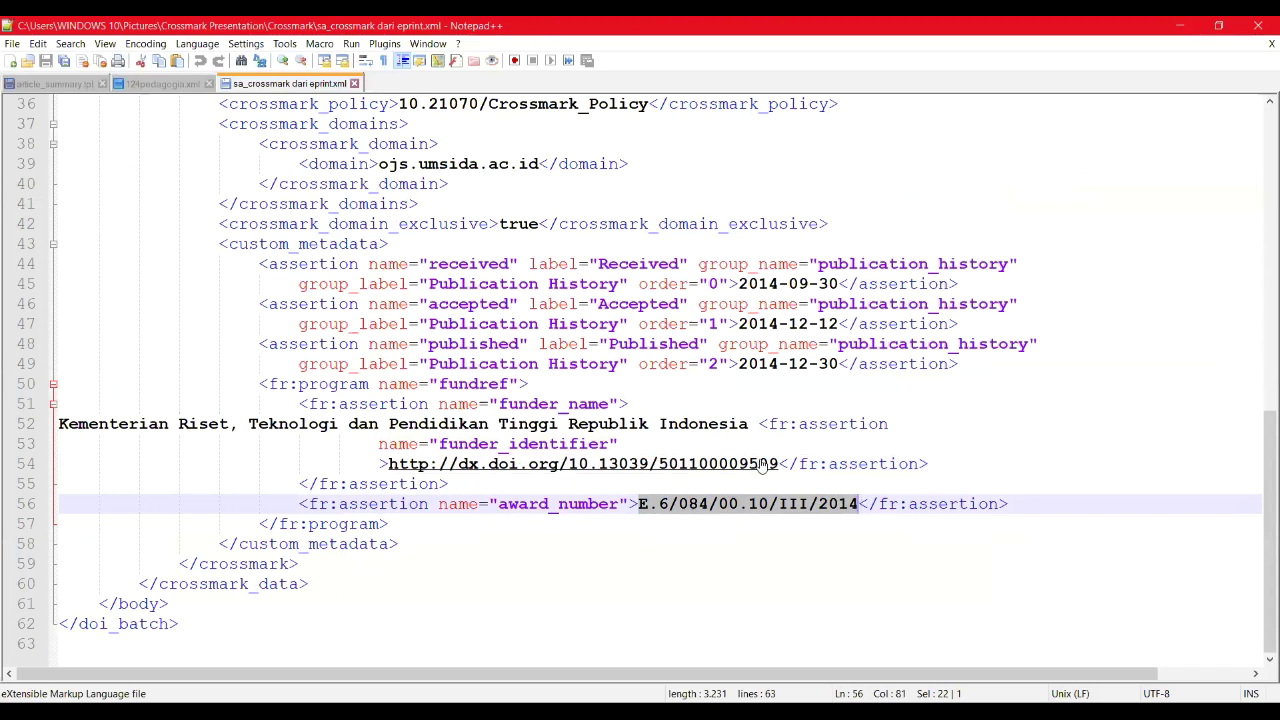
pyautogui.moveTo(779, 464); pyautogui.dragTo(392, 464)
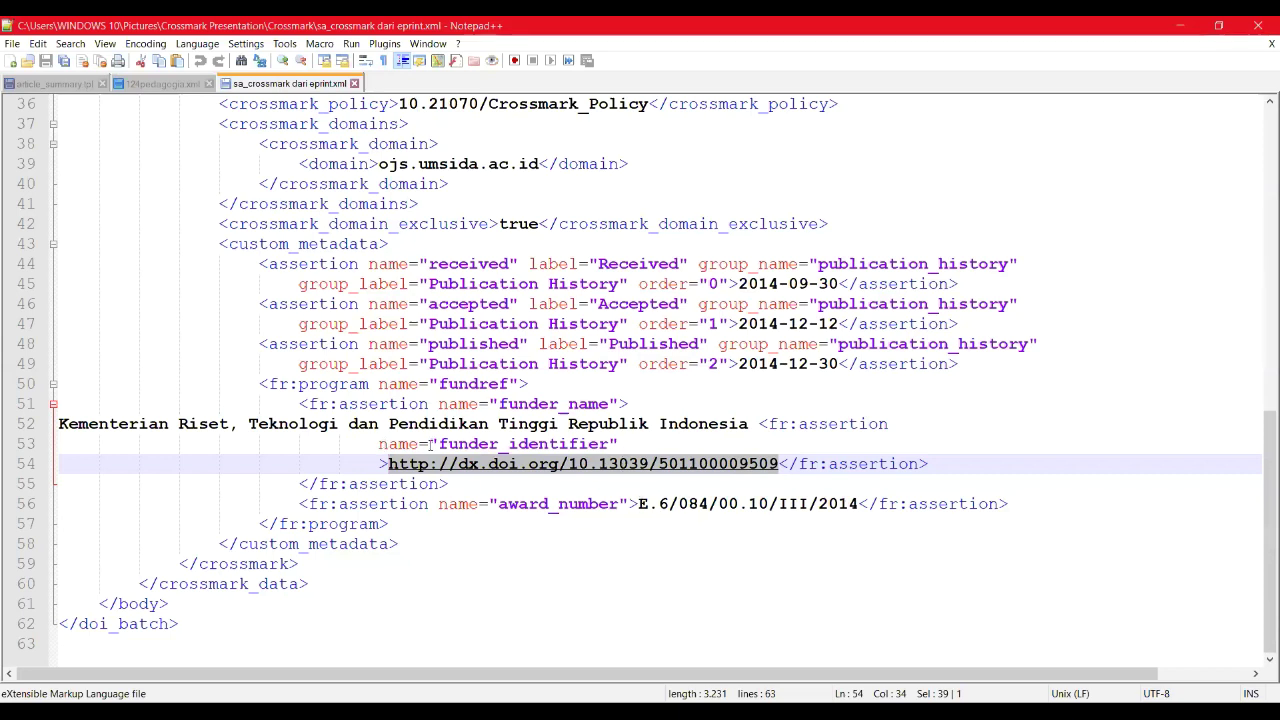
pyautogui.scroll(2, 432, 444)
pyautogui.scroll(-2, 452, 410)
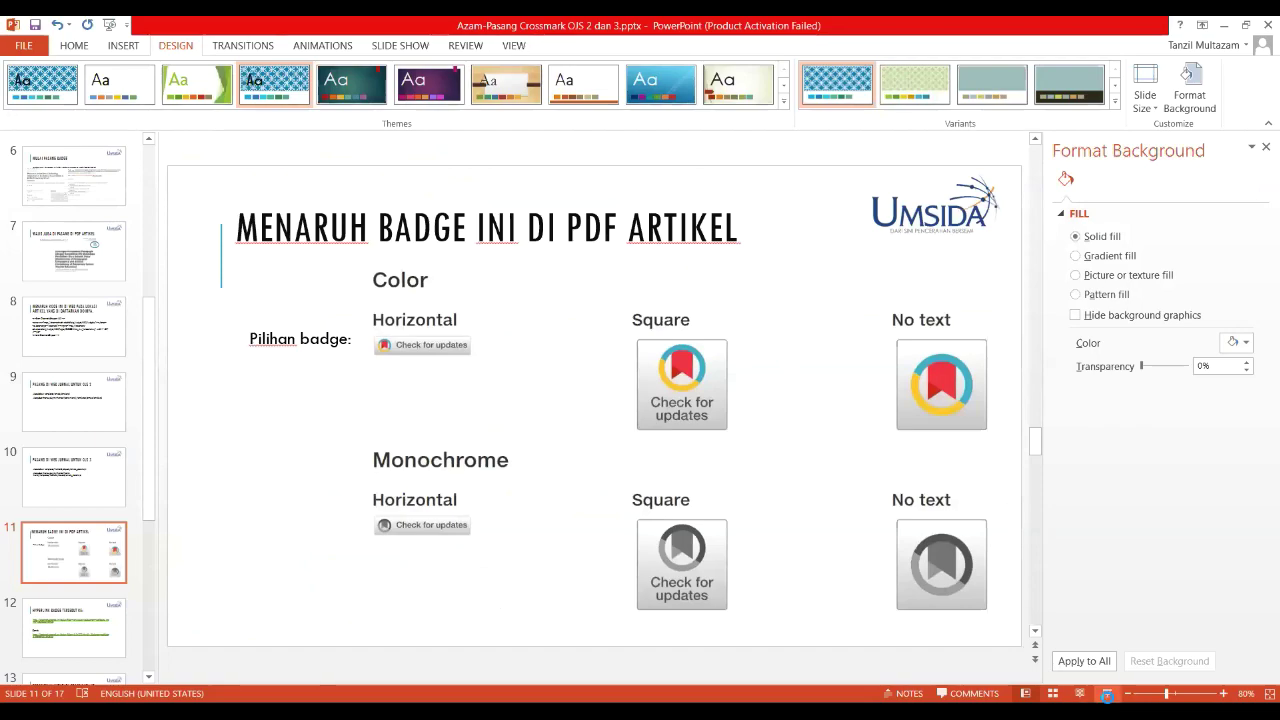
# Switch to PowerPoint and present the slides from "Menaruh badge ini di PDF artikel" through "Apa yang diupload".
pyautogui.hotkey('shift', 'F5')
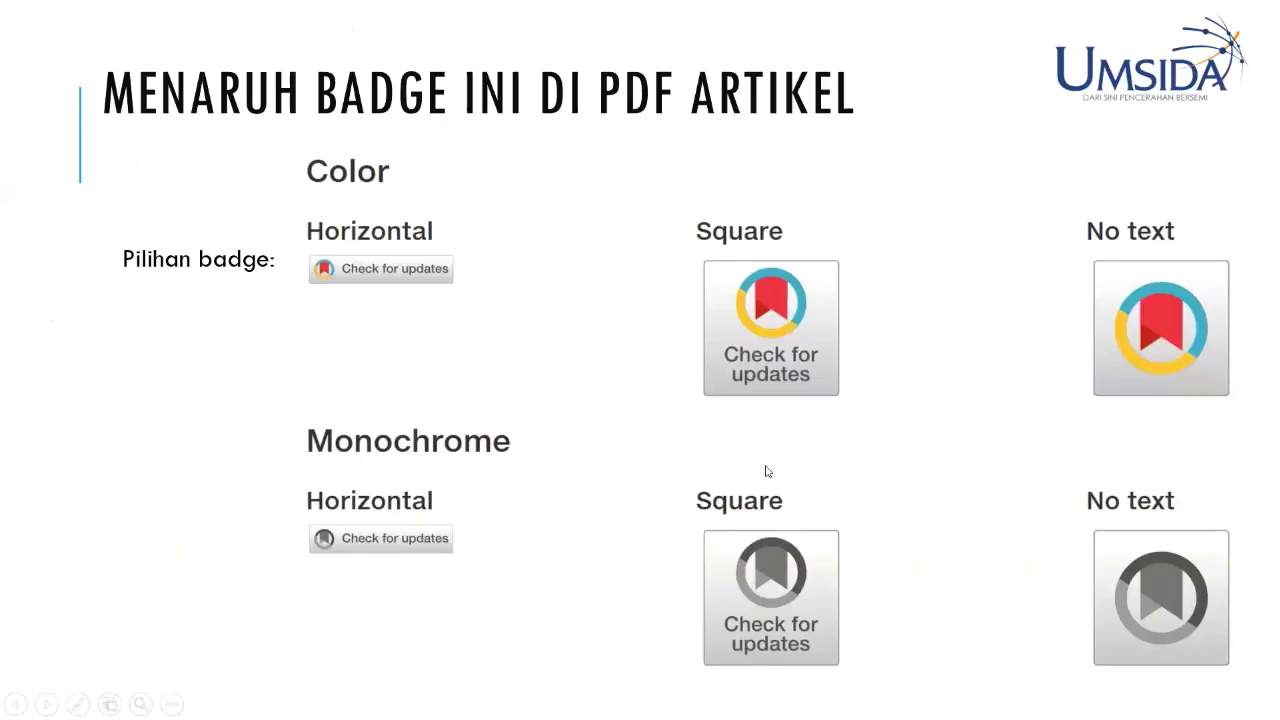
pyautogui.click(767, 471)
pyautogui.click(767, 471)
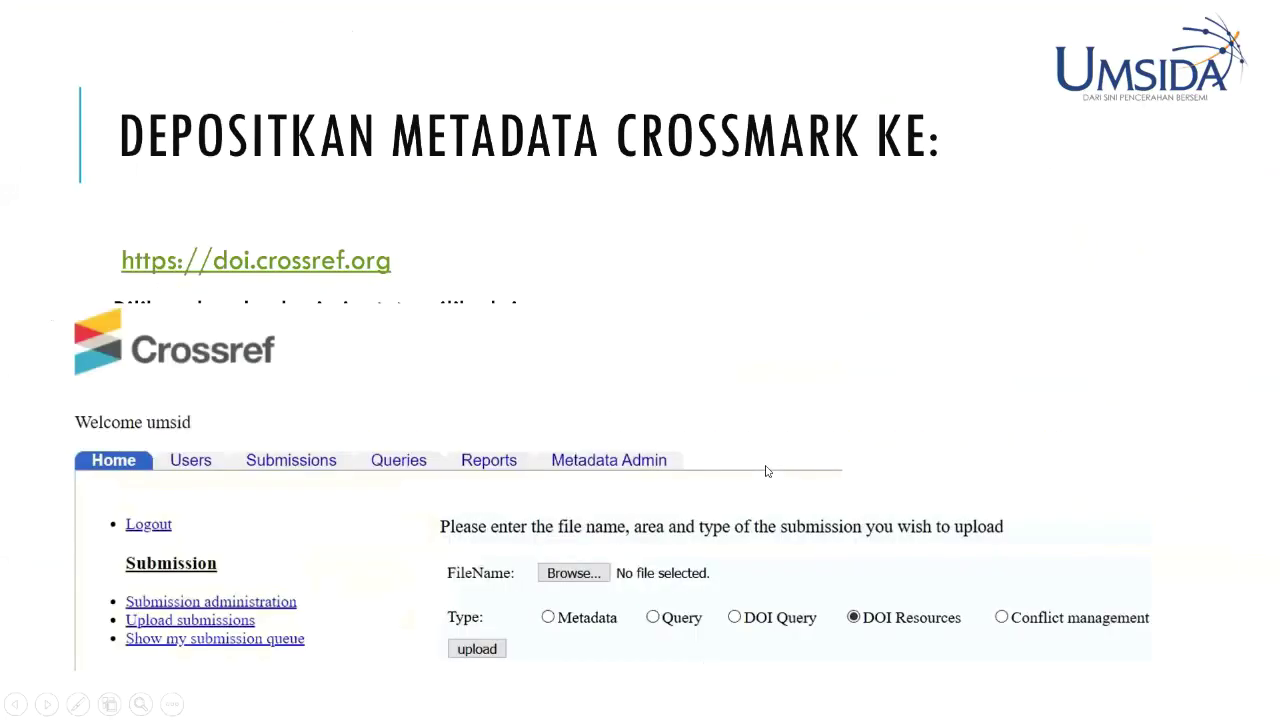
pyautogui.press('Right')
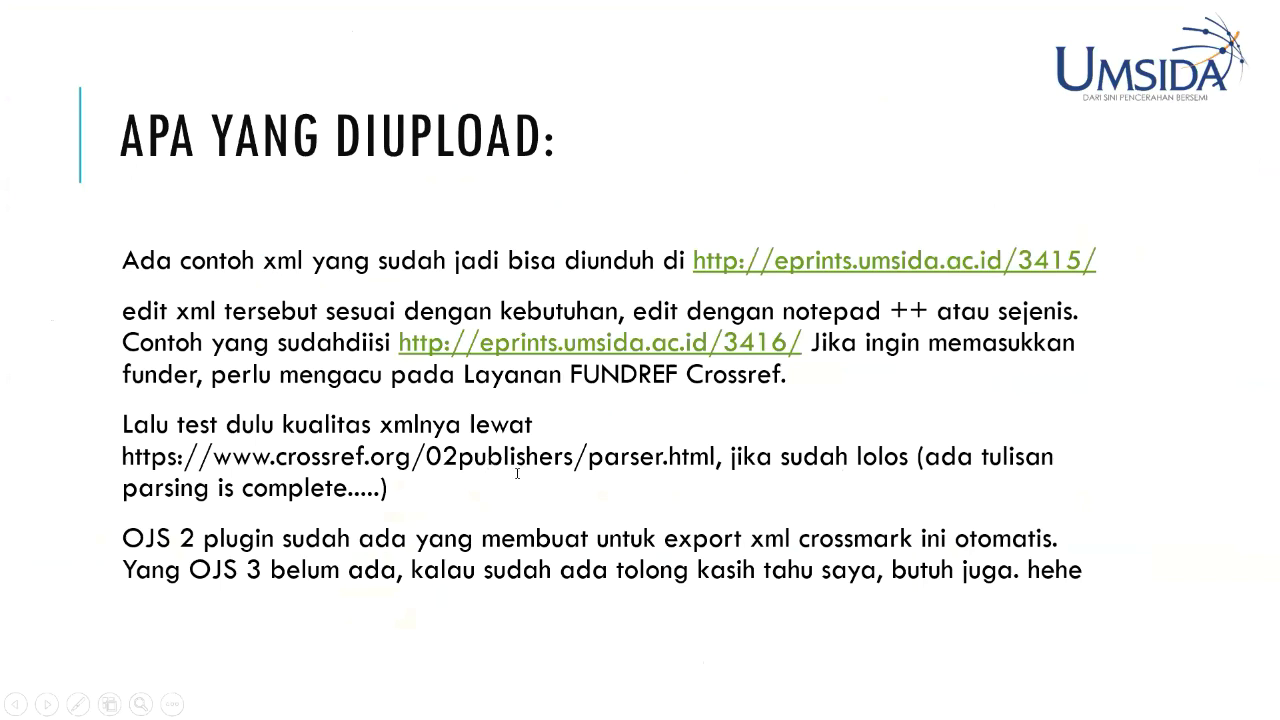
# Leave the slide show and copy the text containing the Crossref parser.html address from the "Apa yang diupload" slide.
pyautogui.press('Escape')
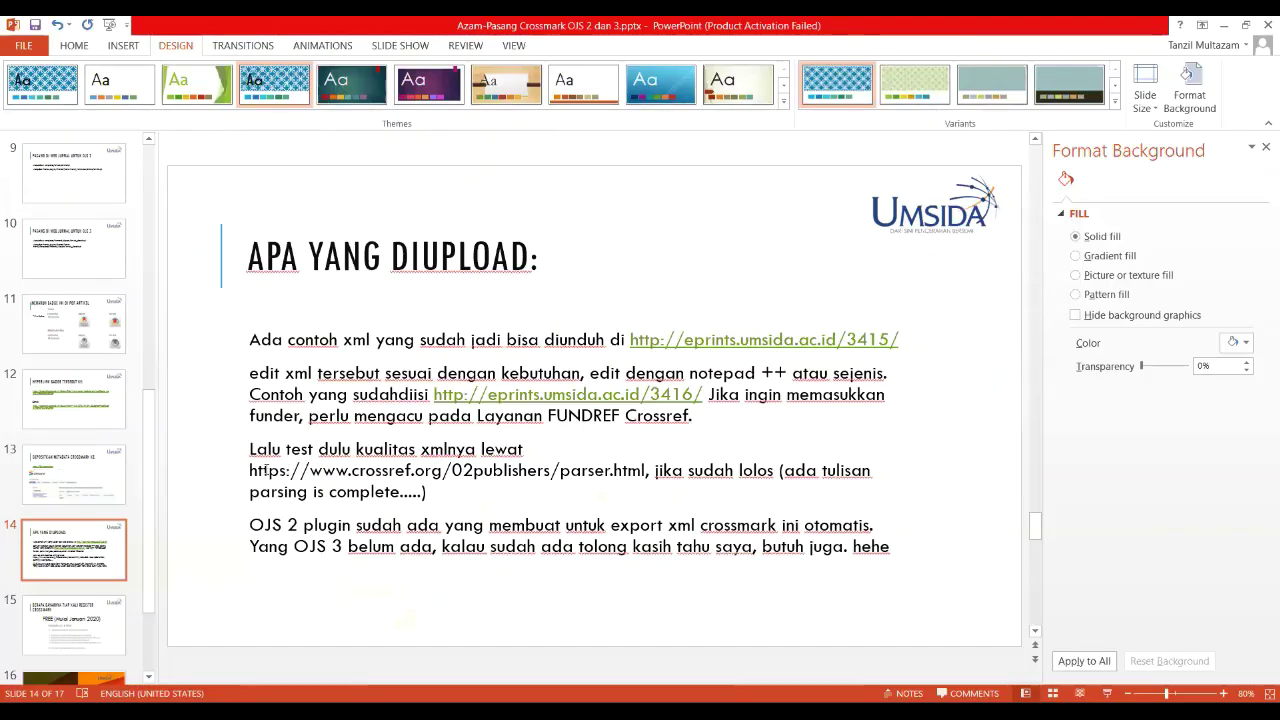
pyautogui.moveTo(249, 470); pyautogui.dragTo(303, 490)
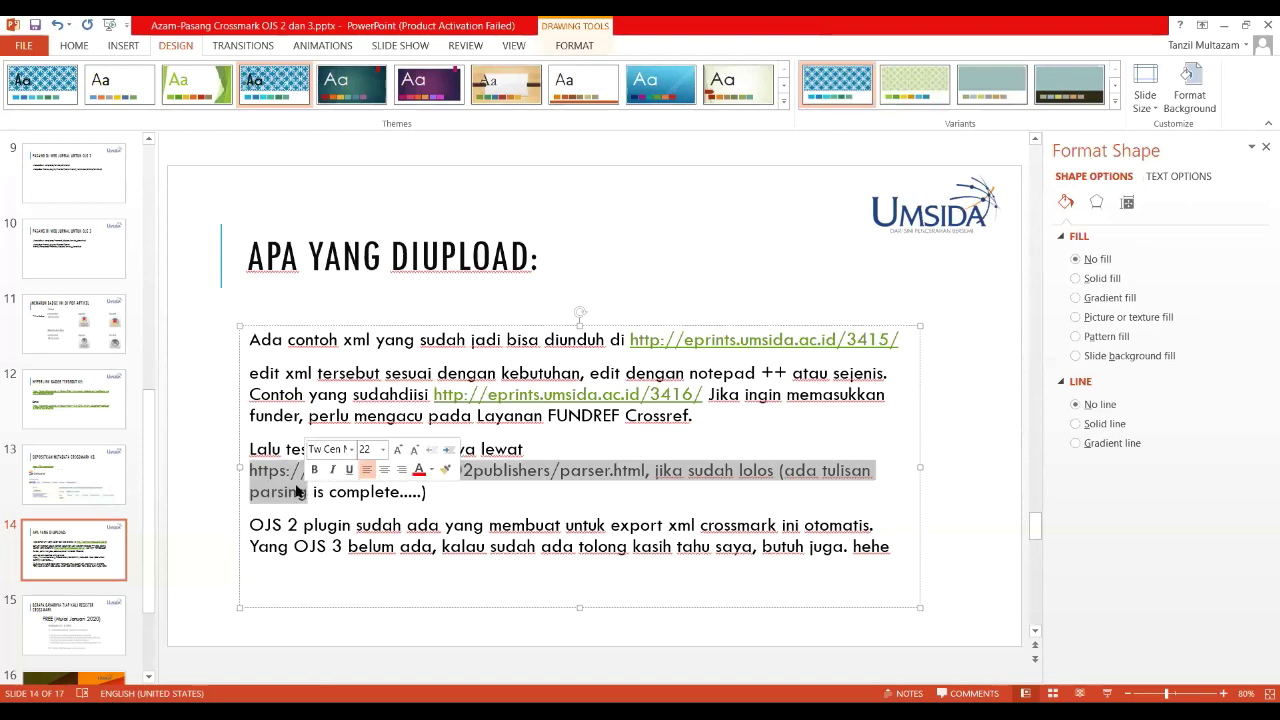
pyautogui.rightClick(303, 490)
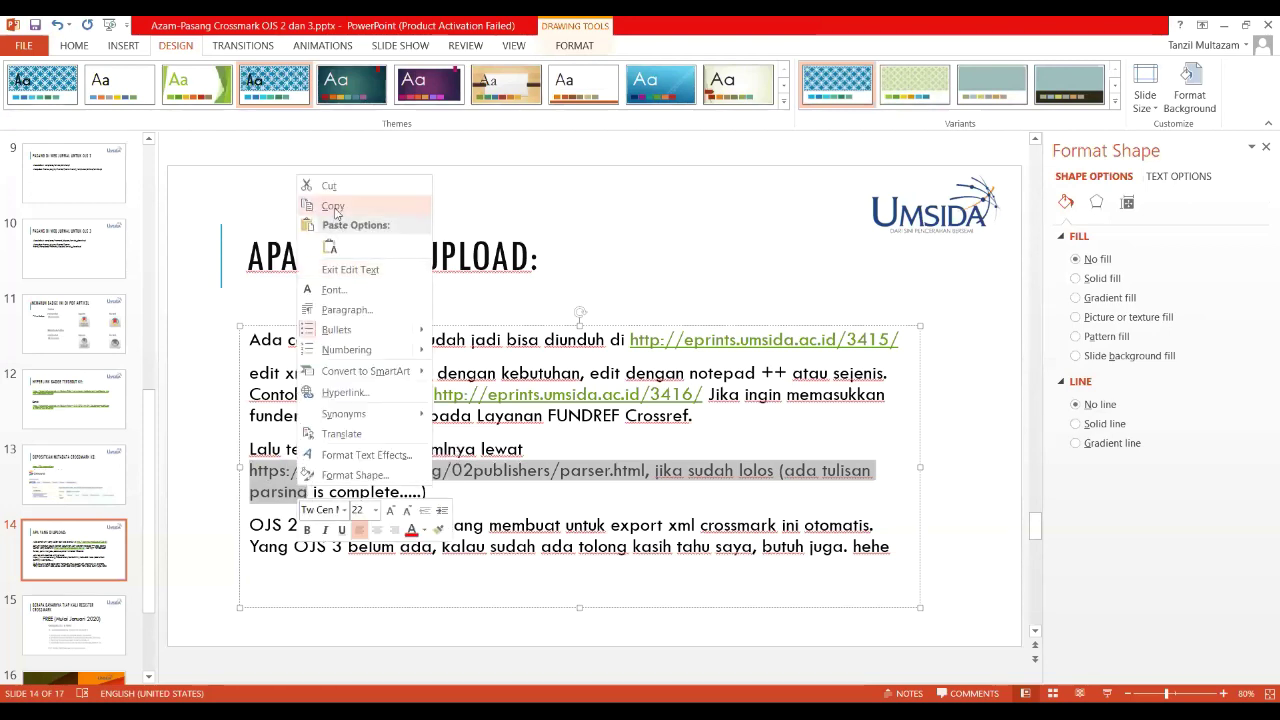
pyautogui.click(335, 207)
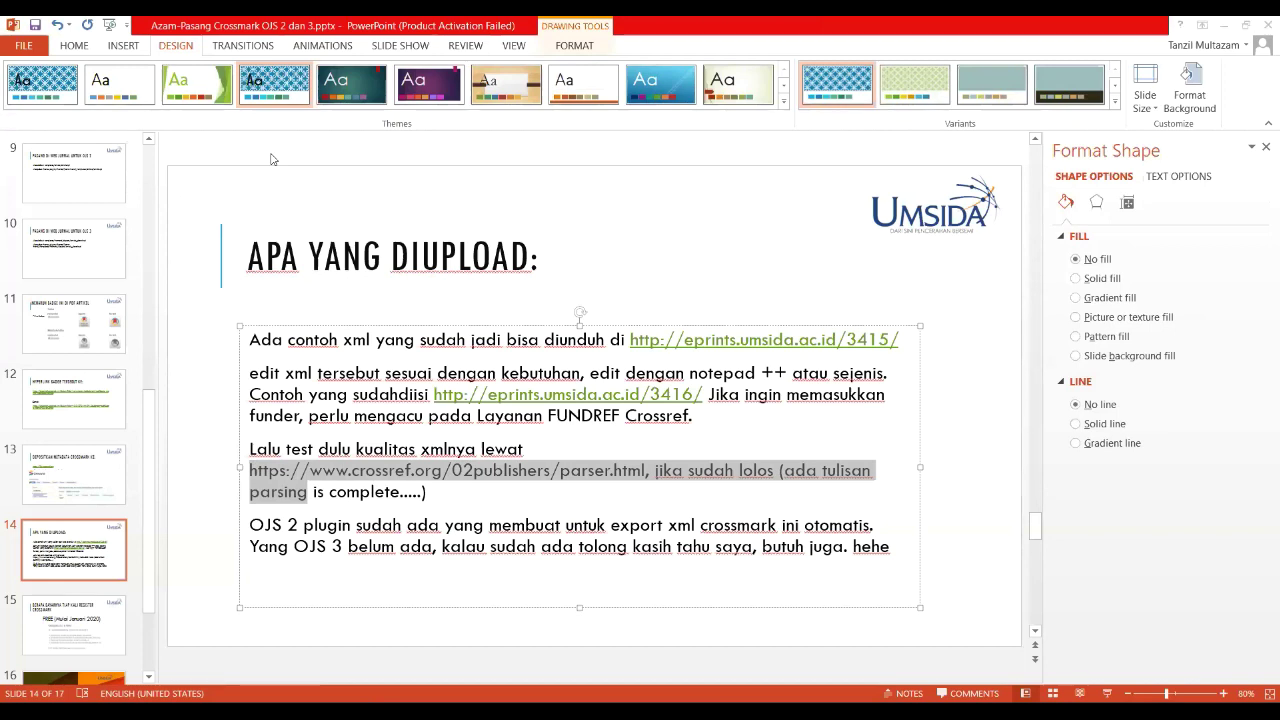
# Switch to Firefox and load the copied parser address text in the tab showing the Crossref funding results.
pyautogui.hotkey('alt', 'Tab')
pyautogui.rightClick(568, 84)
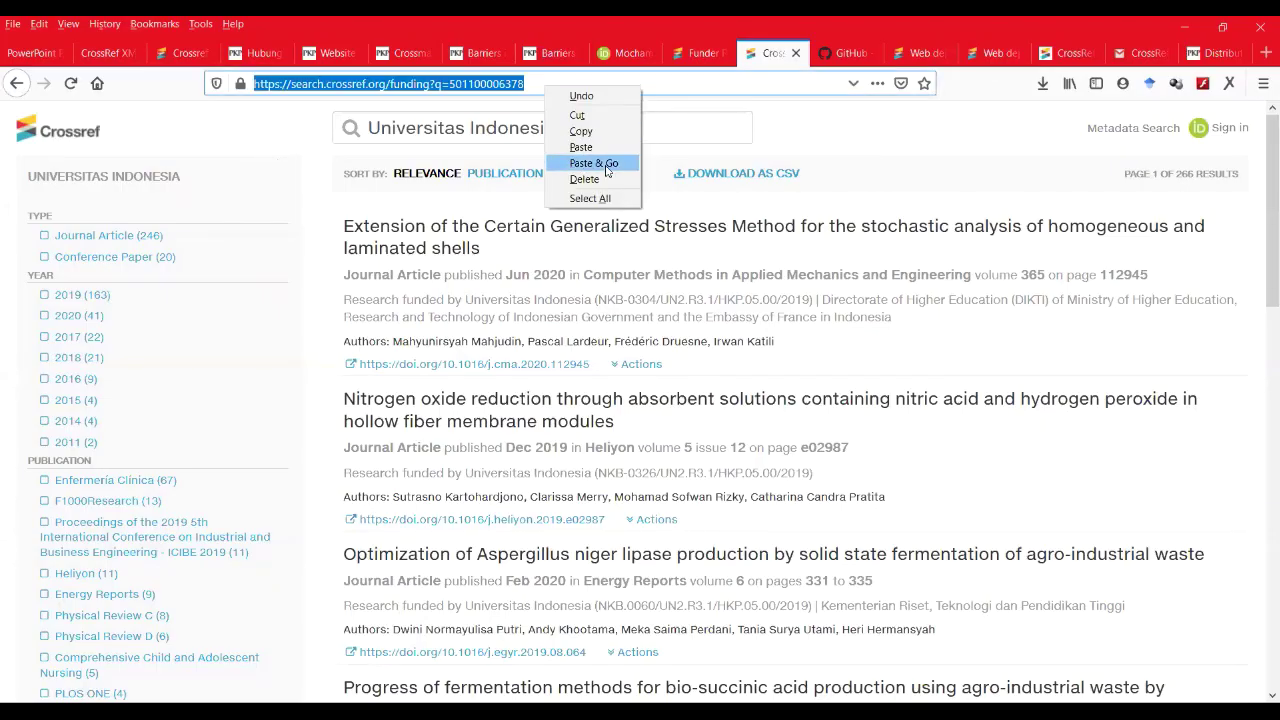
pyautogui.click(598, 163)
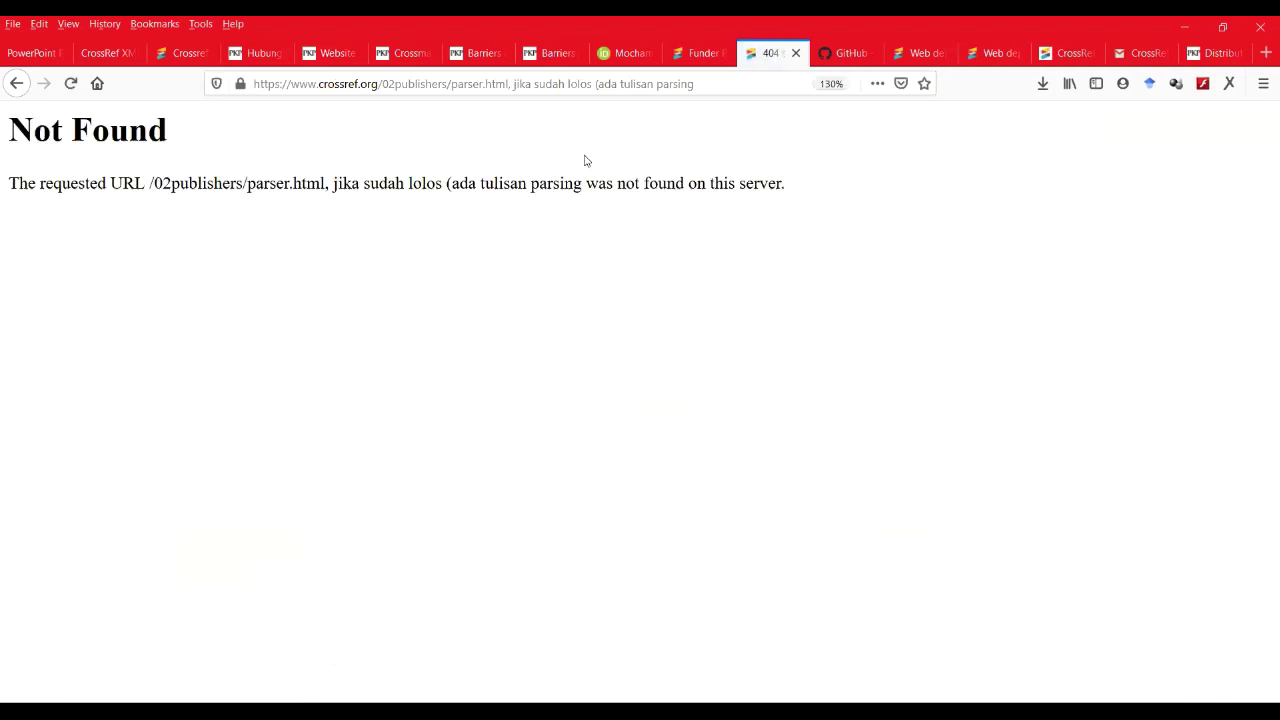
pyautogui.click(585, 95)
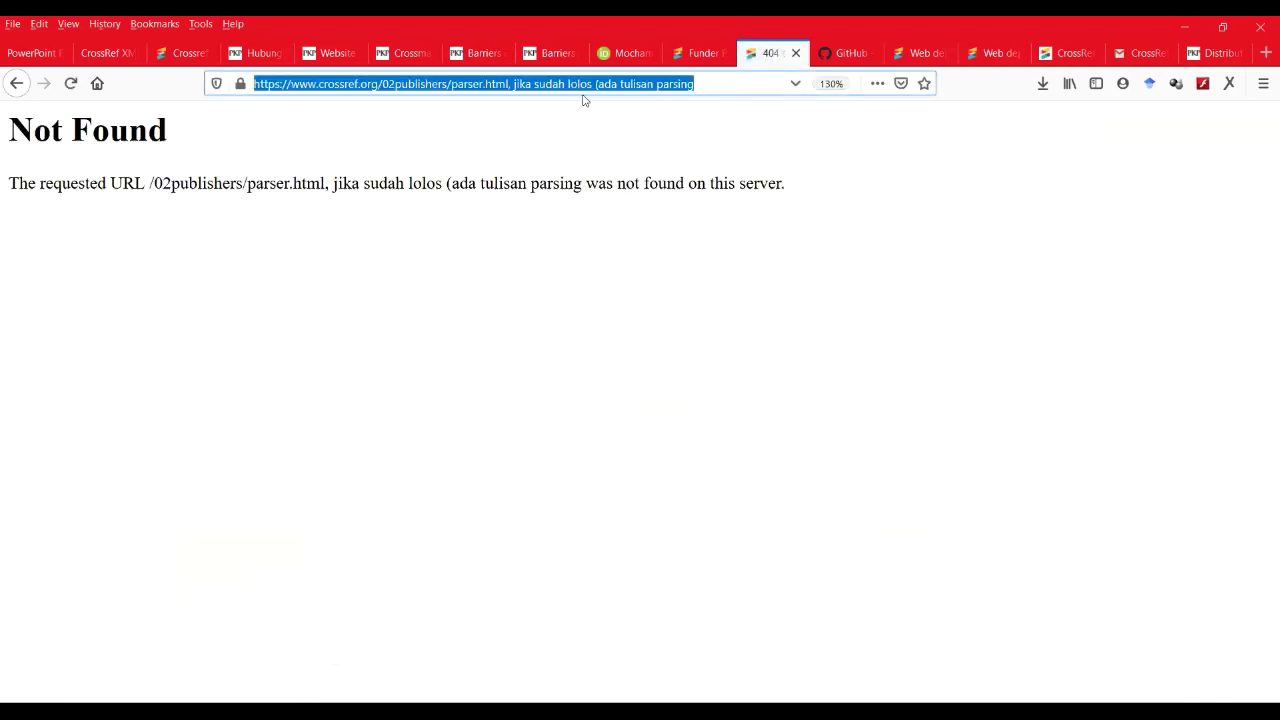
pyautogui.click(724, 83)
pyautogui.hotkey('shift', 'Left')
pyautogui.hotkey('shift', 'Left')
pyautogui.hotkey('shift', 'Left')
pyautogui.hotkey('shift', 'Left')
pyautogui.hotkey('shift', 'Left')
pyautogui.hotkey('shift', 'Left')
pyautogui.hotkey('shift', 'Left')
pyautogui.hotkey('shift', 'Left')
pyautogui.hotkey('shift', 'Left')
pyautogui.hotkey('shift', 'Left')
pyautogui.hotkey('shift', 'Left')
pyautogui.hotkey('shift', 'Left')
pyautogui.hotkey('shift', 'Left')
pyautogui.hotkey('shift', 'Left')
pyautogui.hotkey('shift', 'Left')
pyautogui.hotkey('shift', 'Left')
pyautogui.hotkey('shift', 'Left')
pyautogui.hotkey('shift', 'Left')
pyautogui.hotkey('shift', 'Left')
pyautogui.hotkey('shift', 'Left')
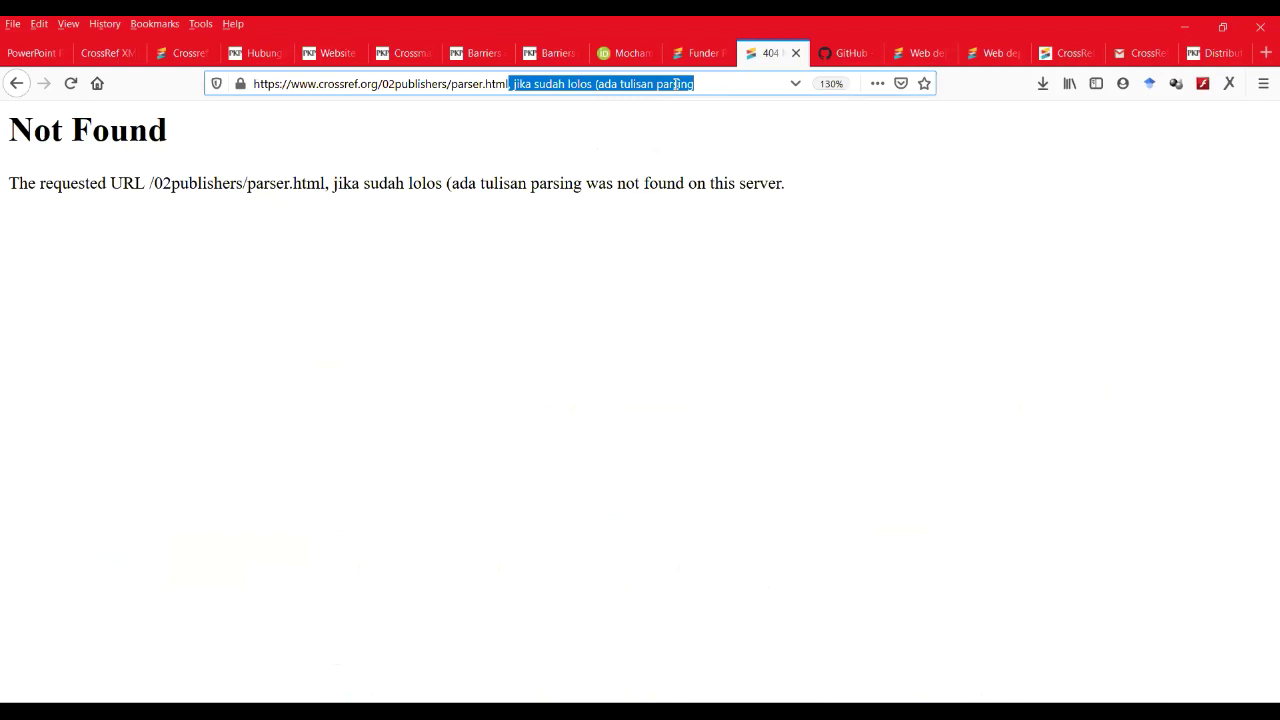
pyautogui.press('BackSpace')
pyautogui.press('Return')
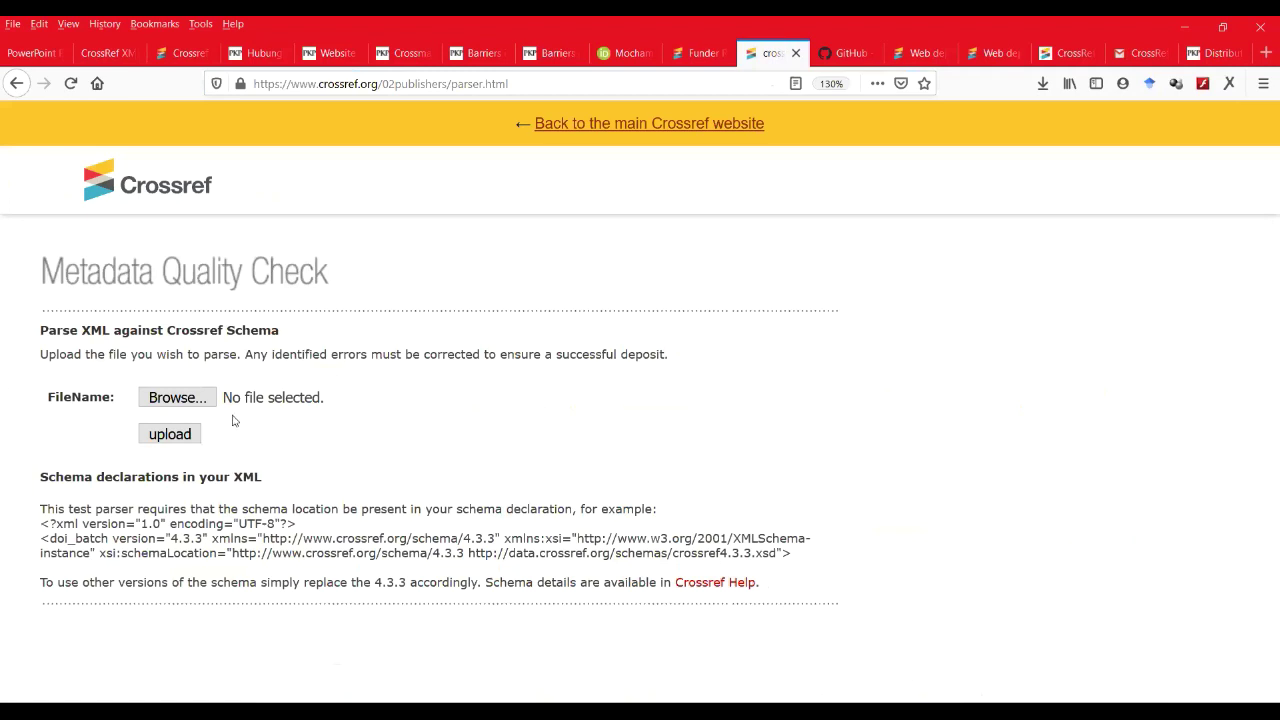
# Upload 124pedagogia.xml from the Crossmark folder to the Metadata Quality Check parser.
pyautogui.click(185, 397)
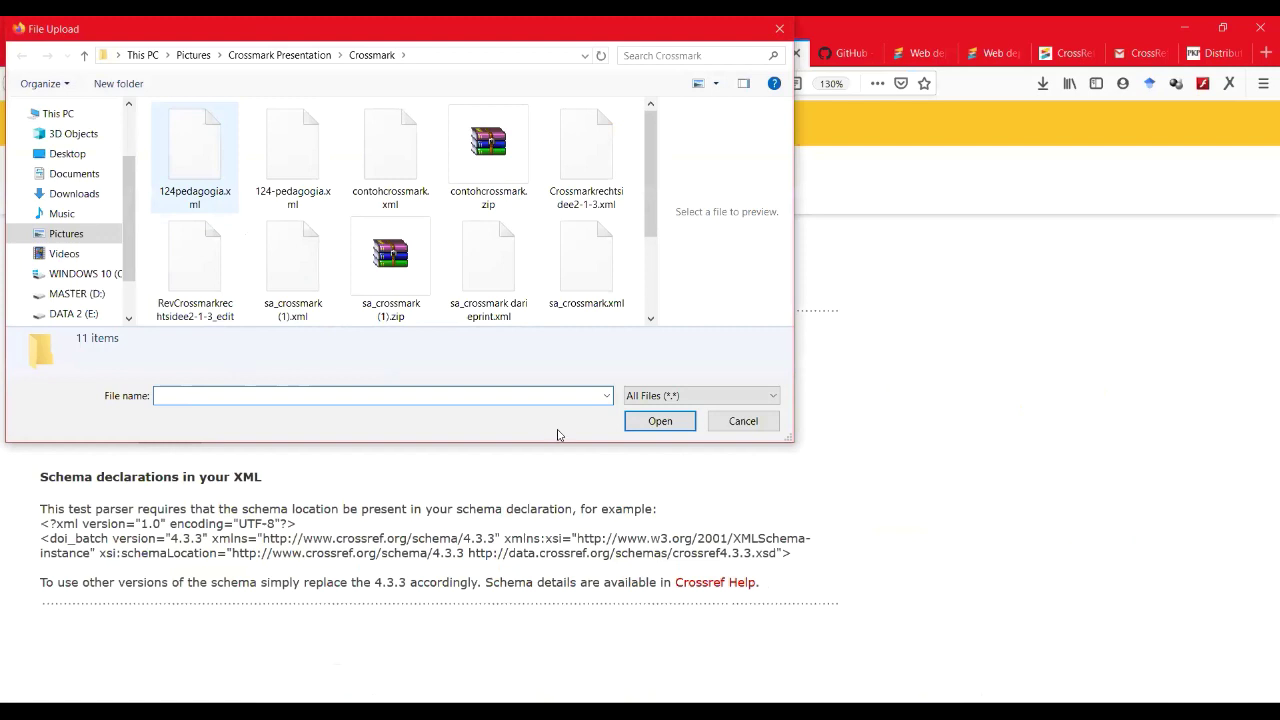
pyautogui.click(209, 176)
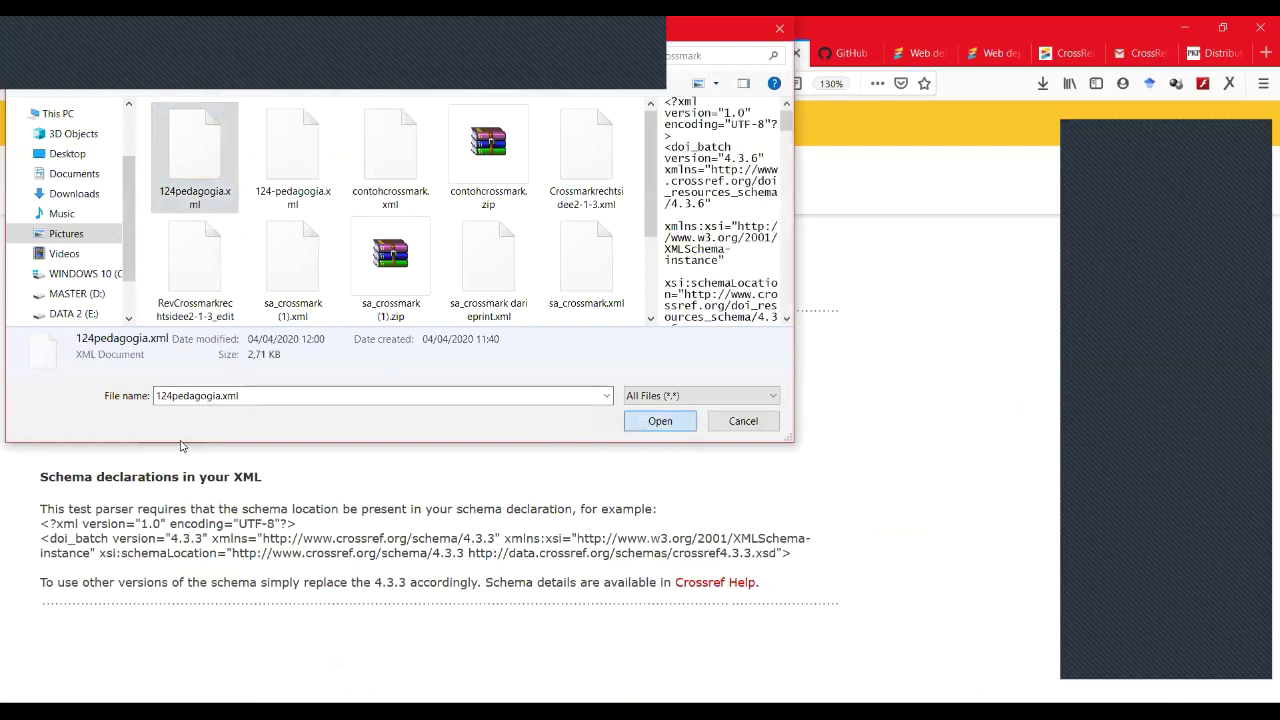
pyautogui.press('Return')
pyautogui.press('Return')
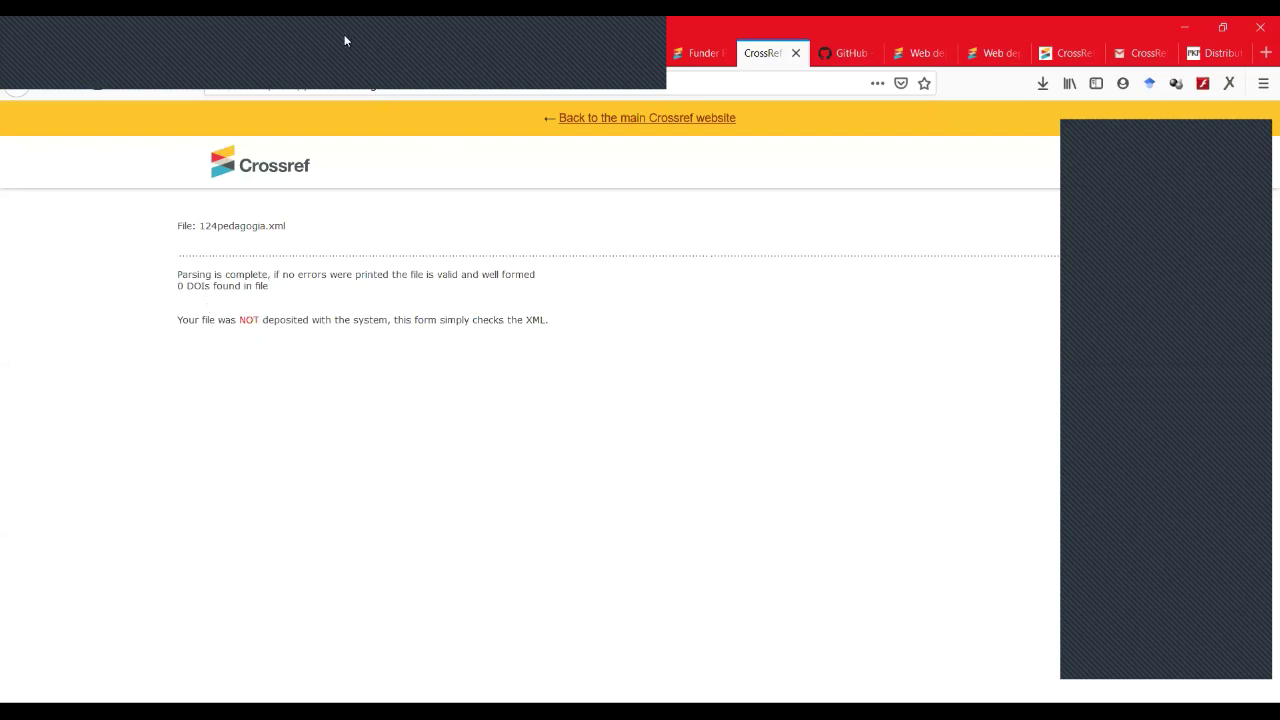
# Switch to PowerPoint and present from "Apa yang diupload", revisiting "Depositkan metadata Crossmark ke", through "Berapa bayarnya tiap kali register Crossmark".
pyautogui.hotkey('alt', 'Tab')
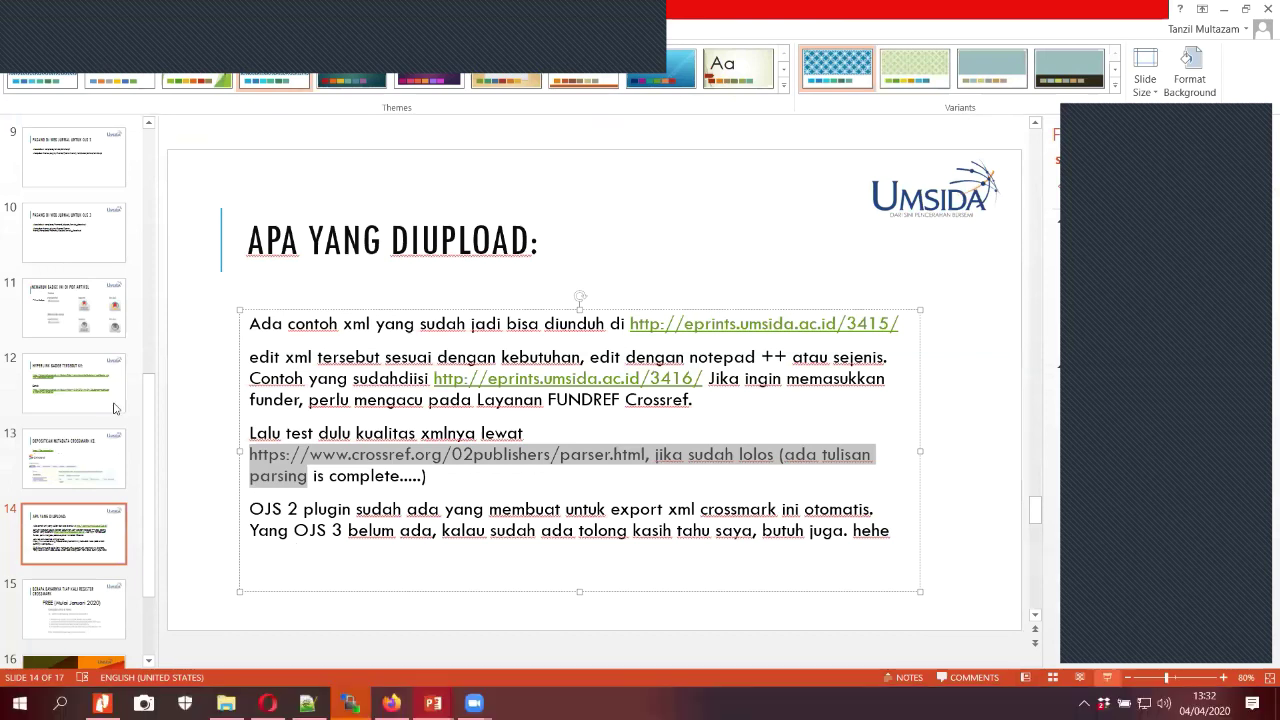
pyautogui.hotkey('shift', 'F5')
pyautogui.press('Left')
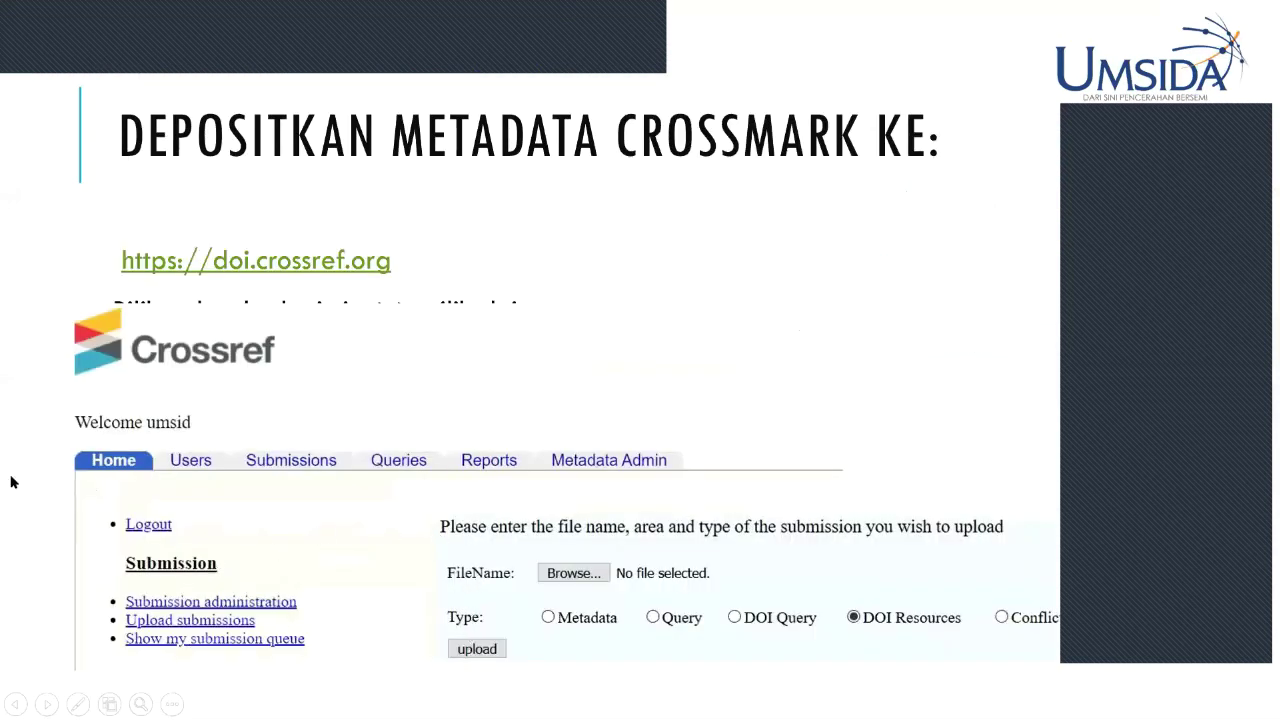
pyautogui.press('Right')
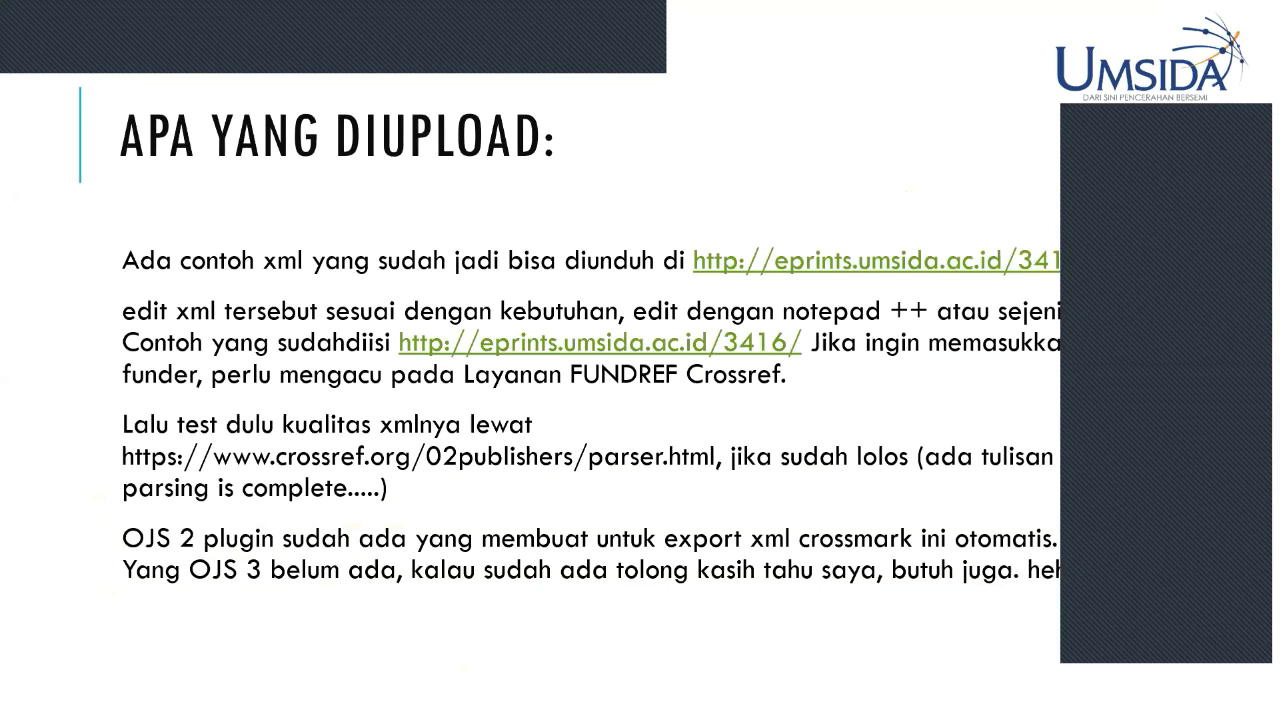
pyautogui.press('Right')
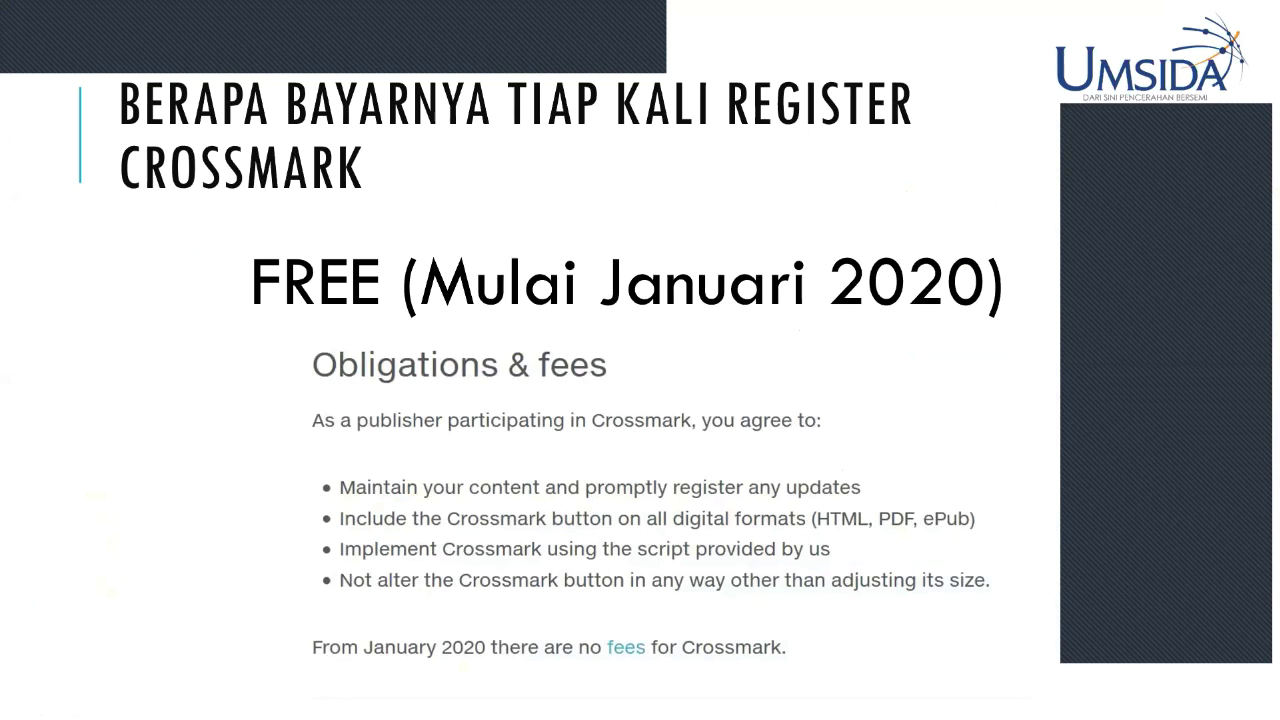
pyautogui.press('Right')
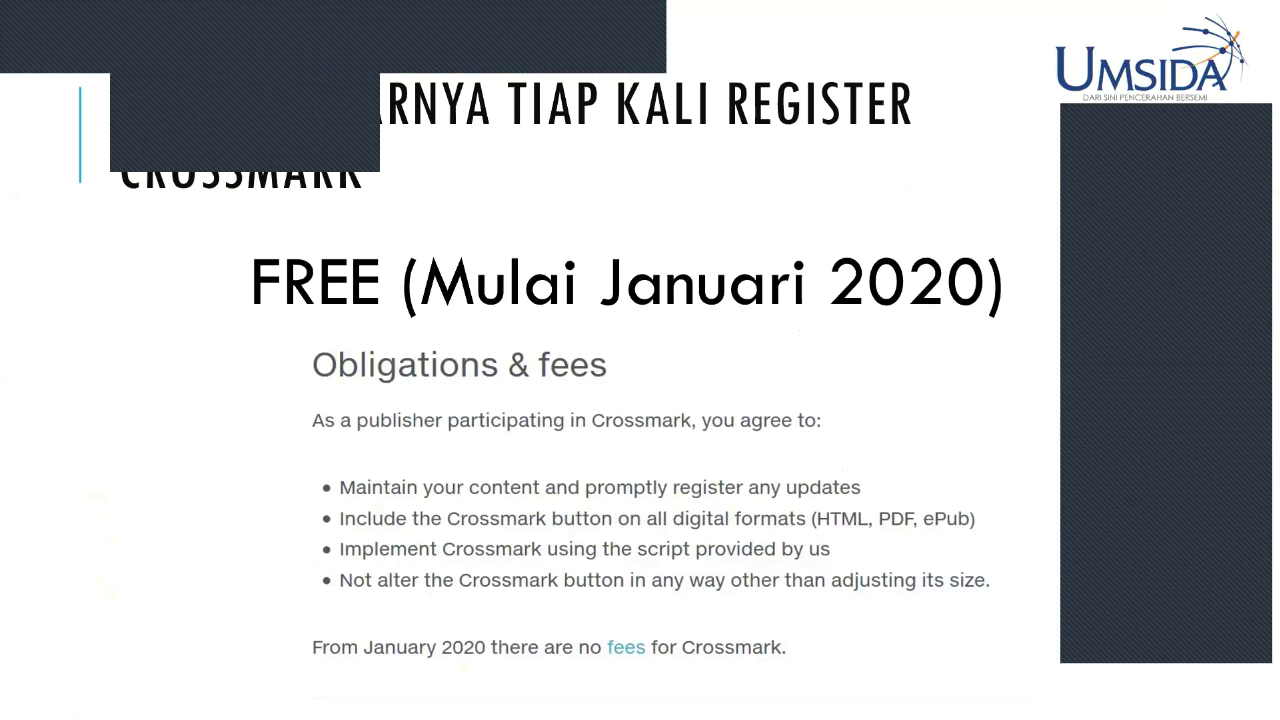